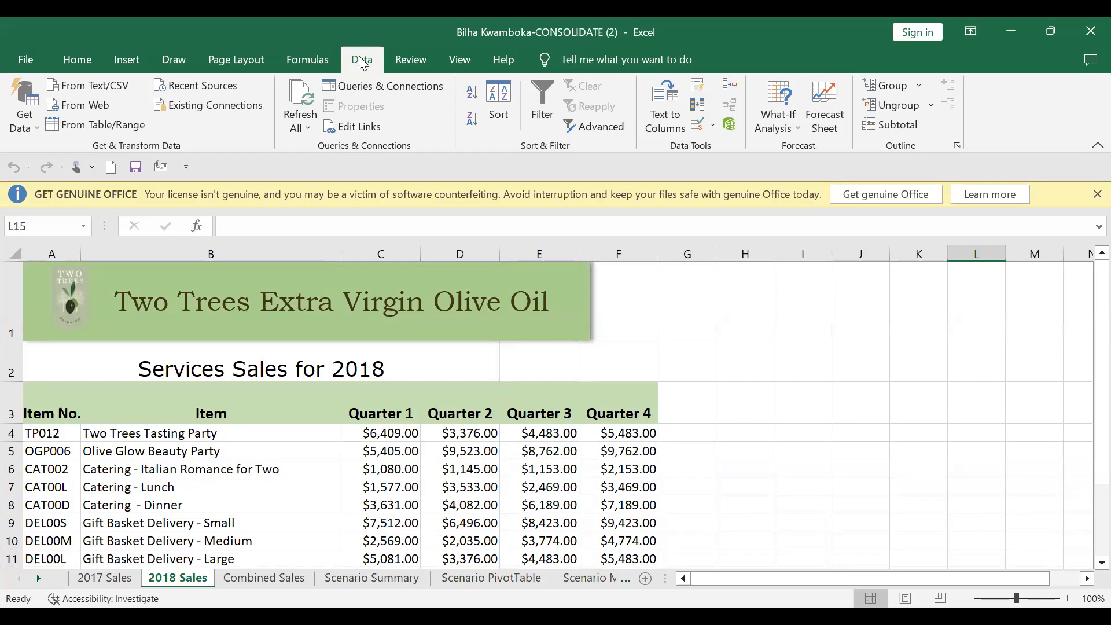
- Examine the quarterly service sales figures on the 2017 Sales sheet
left_click(79, 61)
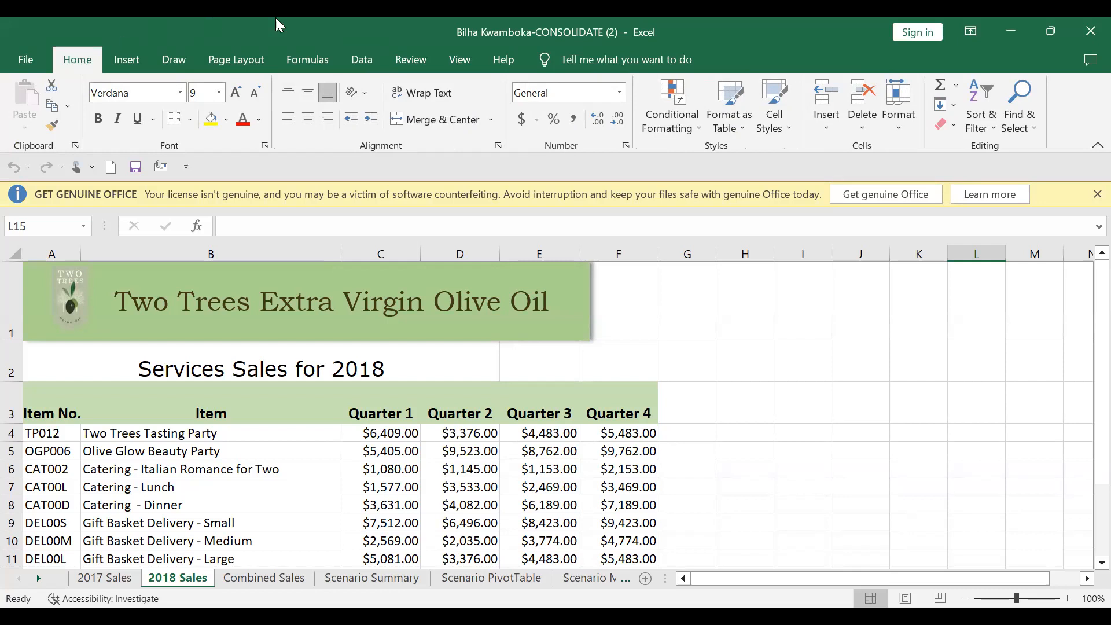
left_click(360, 65)
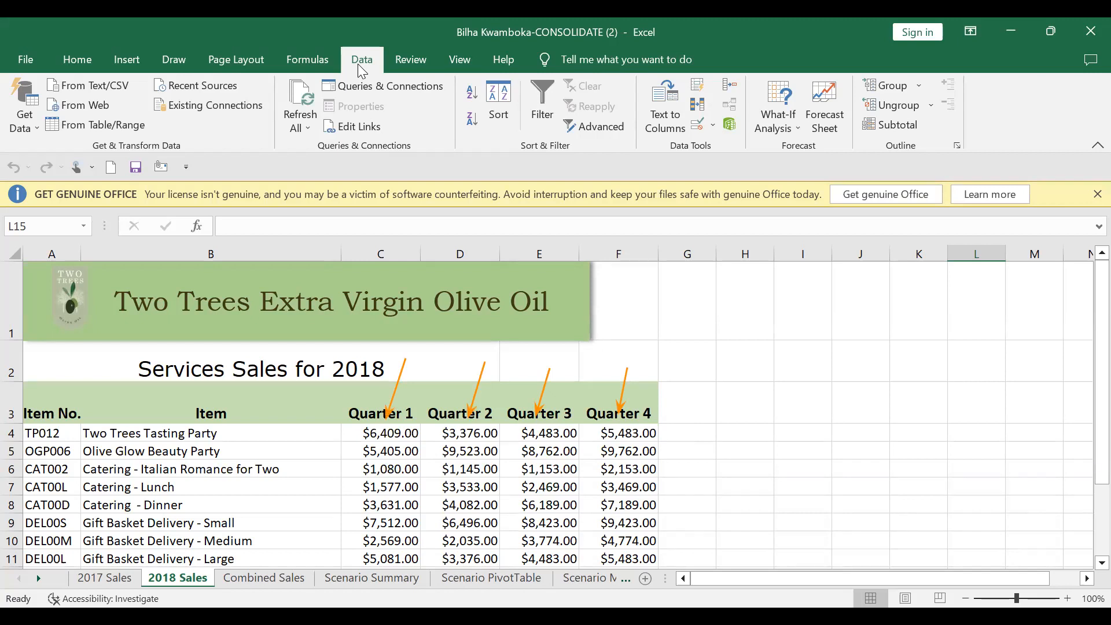
left_click(97, 580)
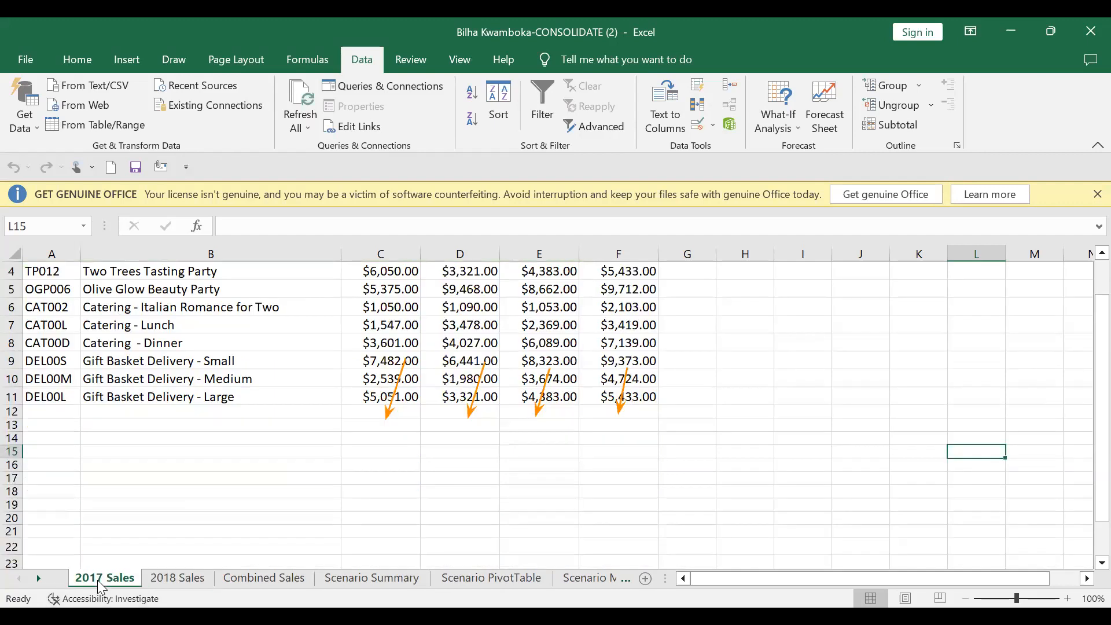
left_click_drag(1087, 409, 1086, 383)
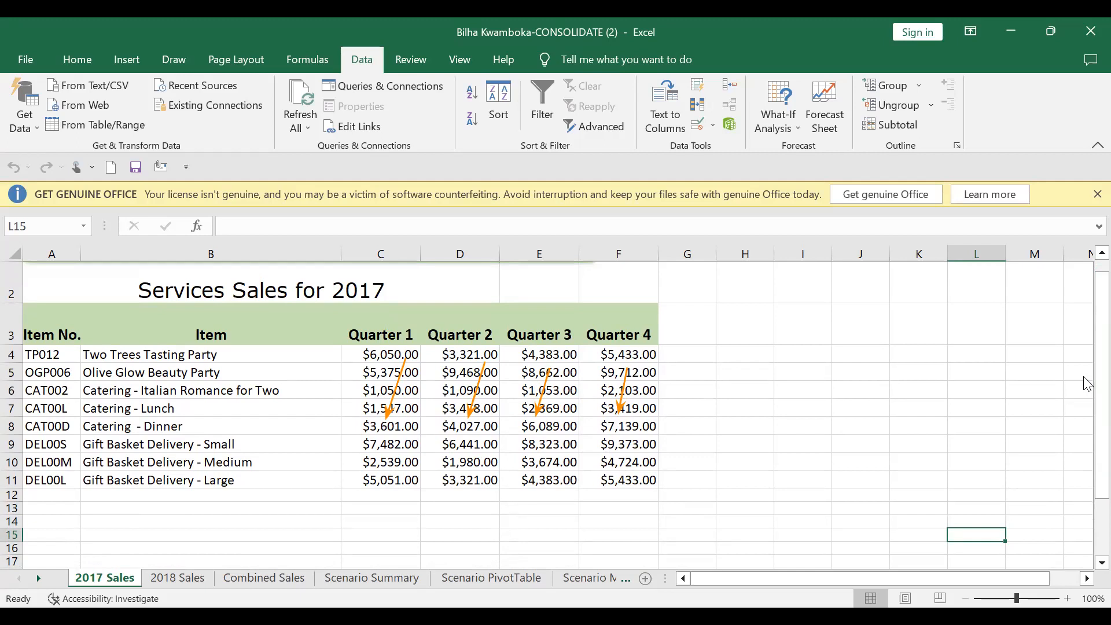
- Select the empty quarter cells C3:F10 on the Combined Sales sheet and start Consolidate for that range
left_click(264, 579)
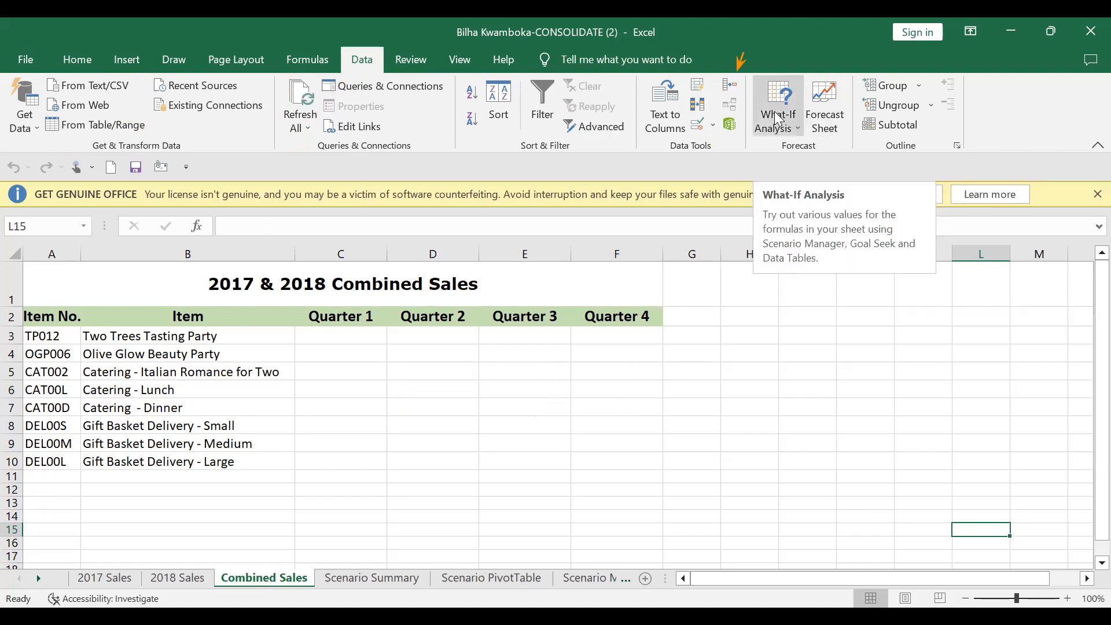
left_click(731, 86)
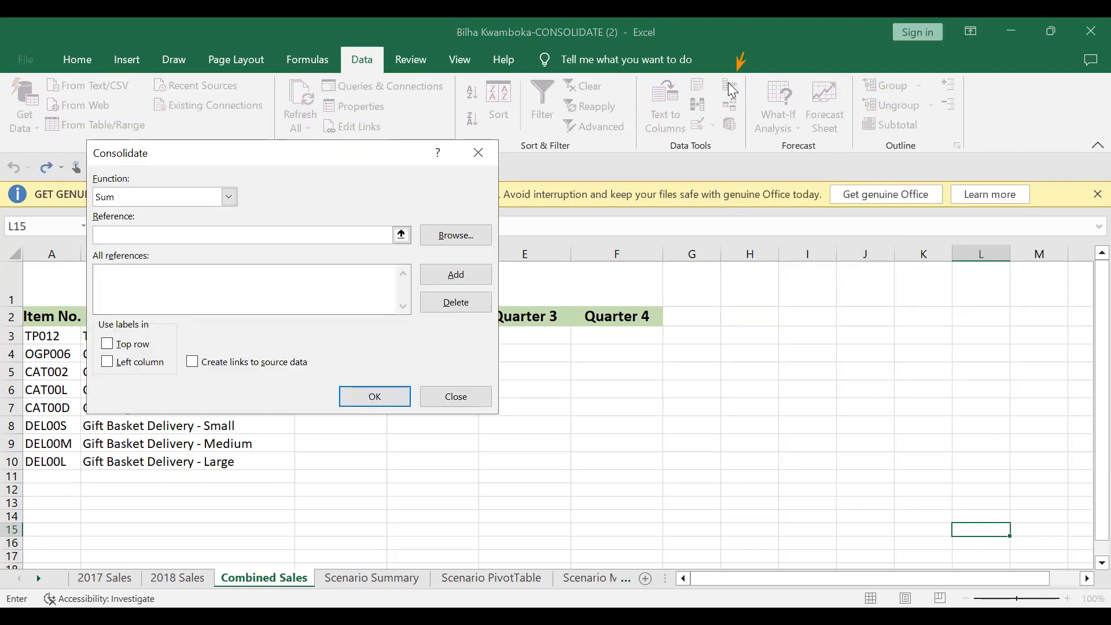
left_click(463, 399)
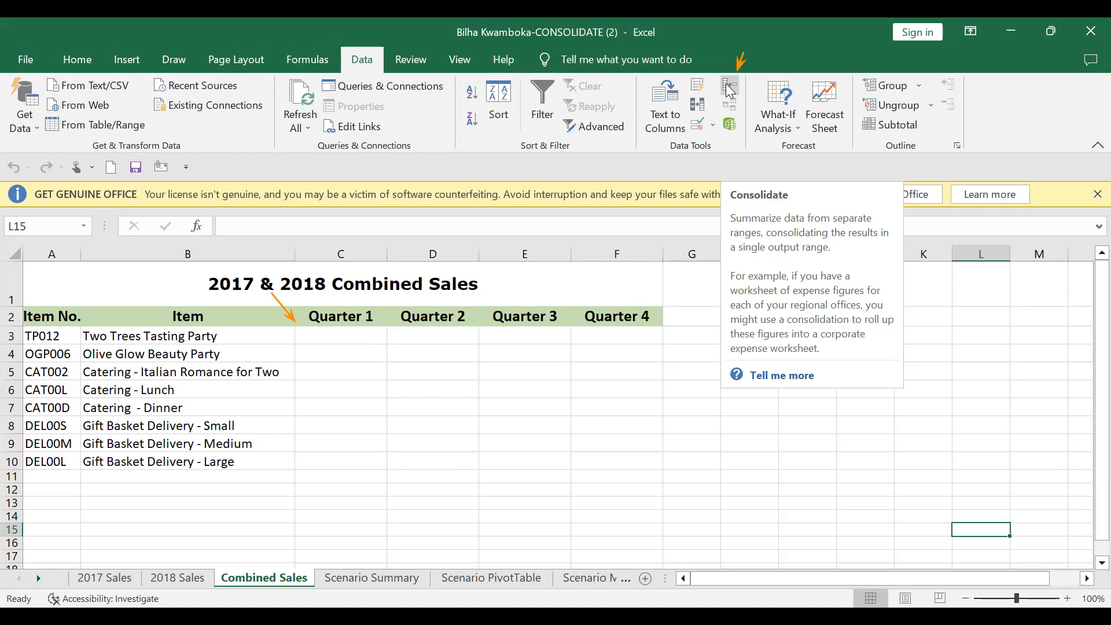
left_click(341, 335)
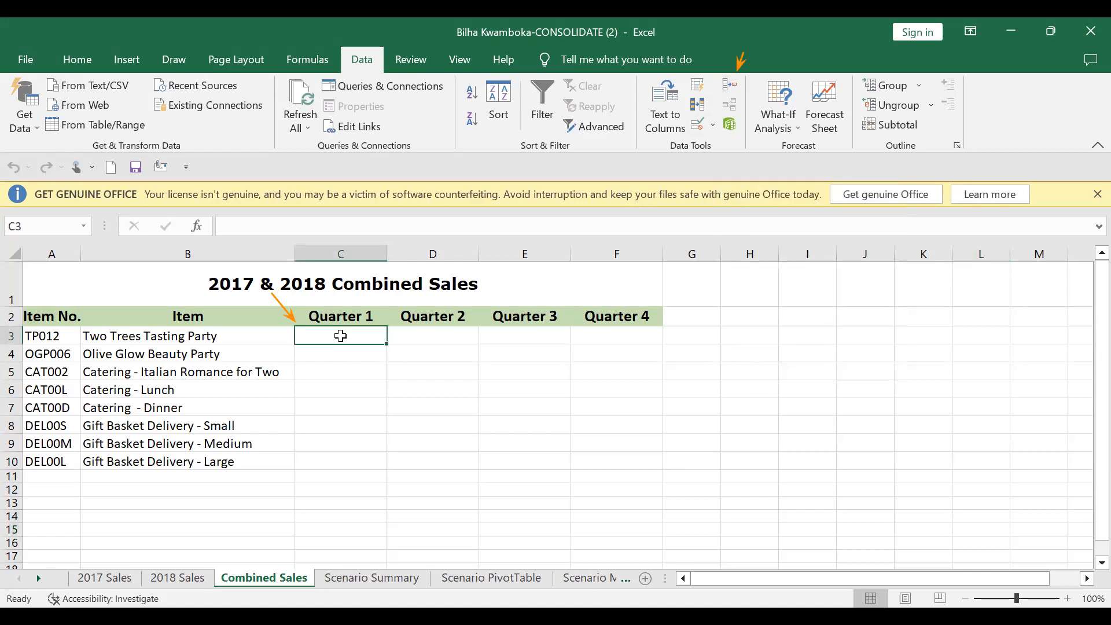
left_click_drag(341, 336, 650, 465)
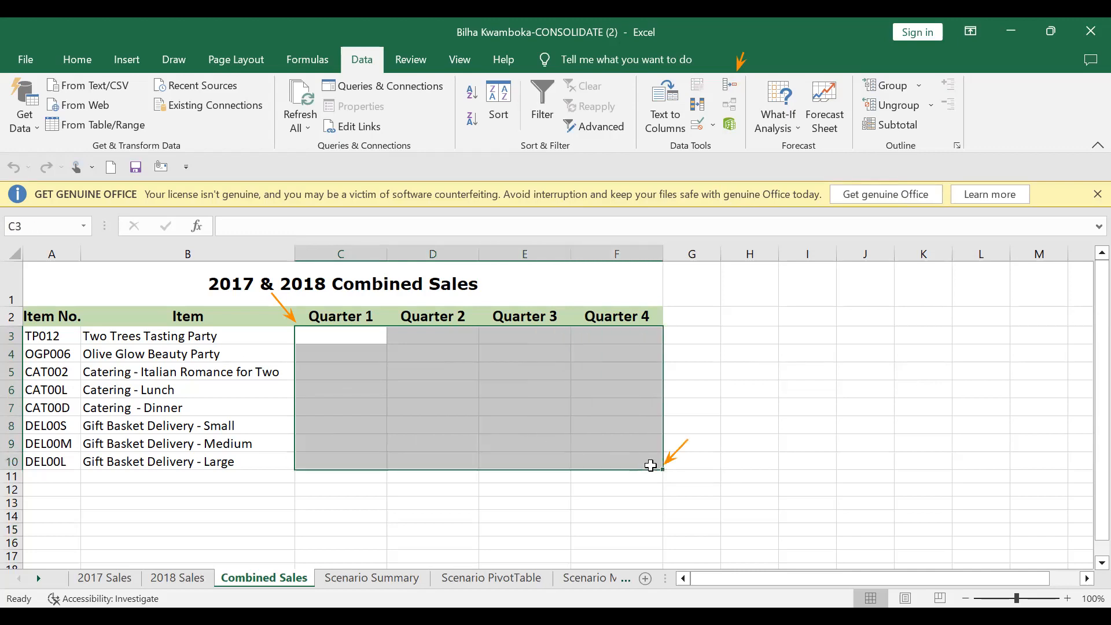
left_click(730, 87)
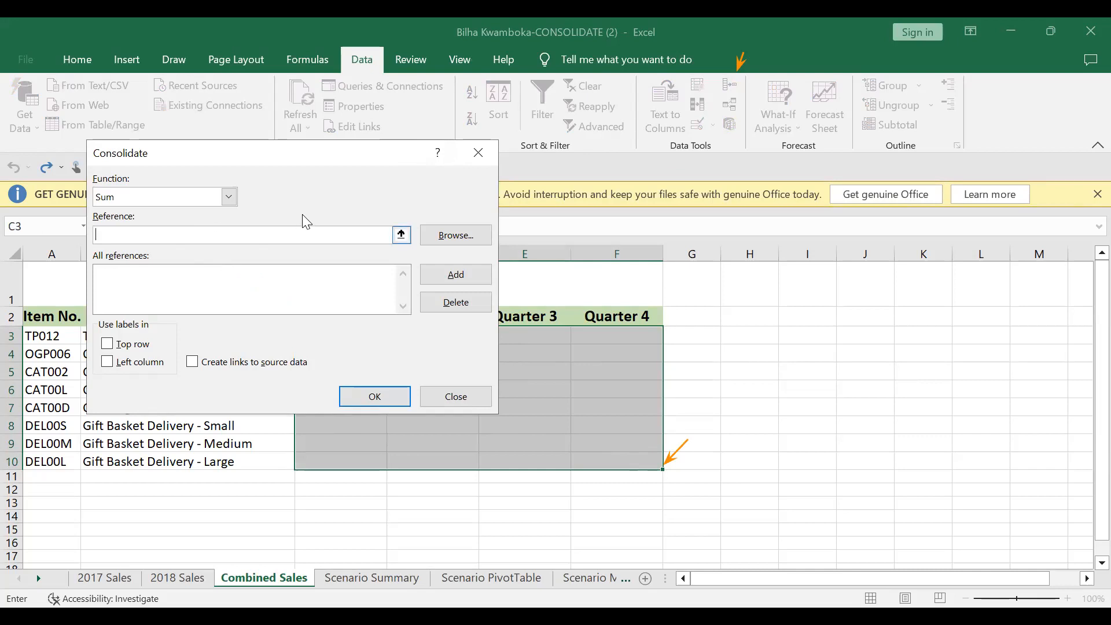
left_click(401, 235)
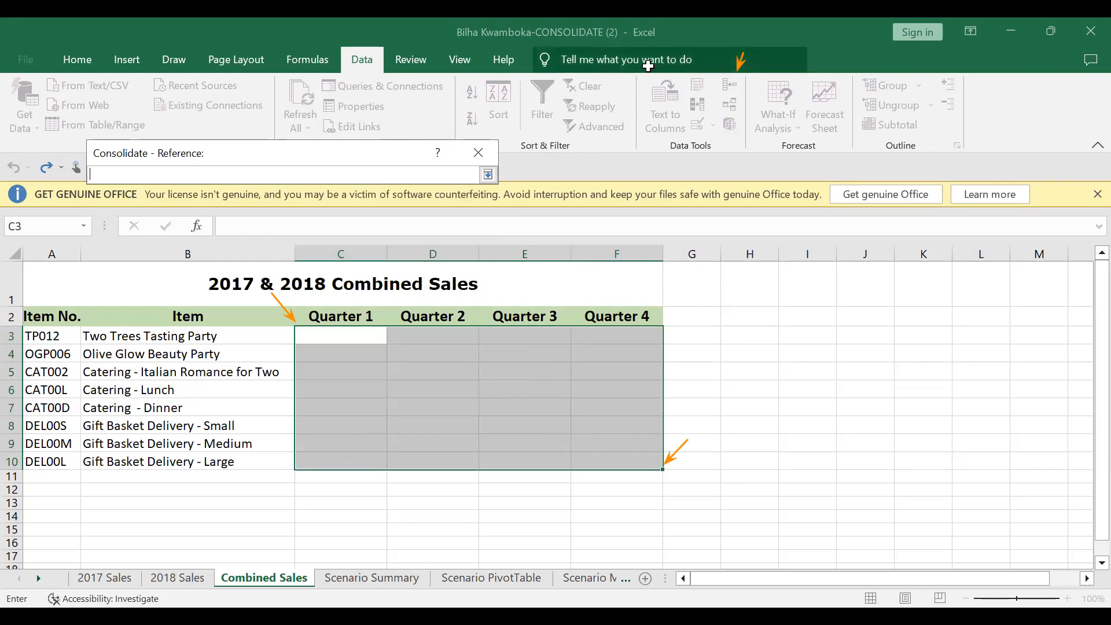
left_click(488, 174)
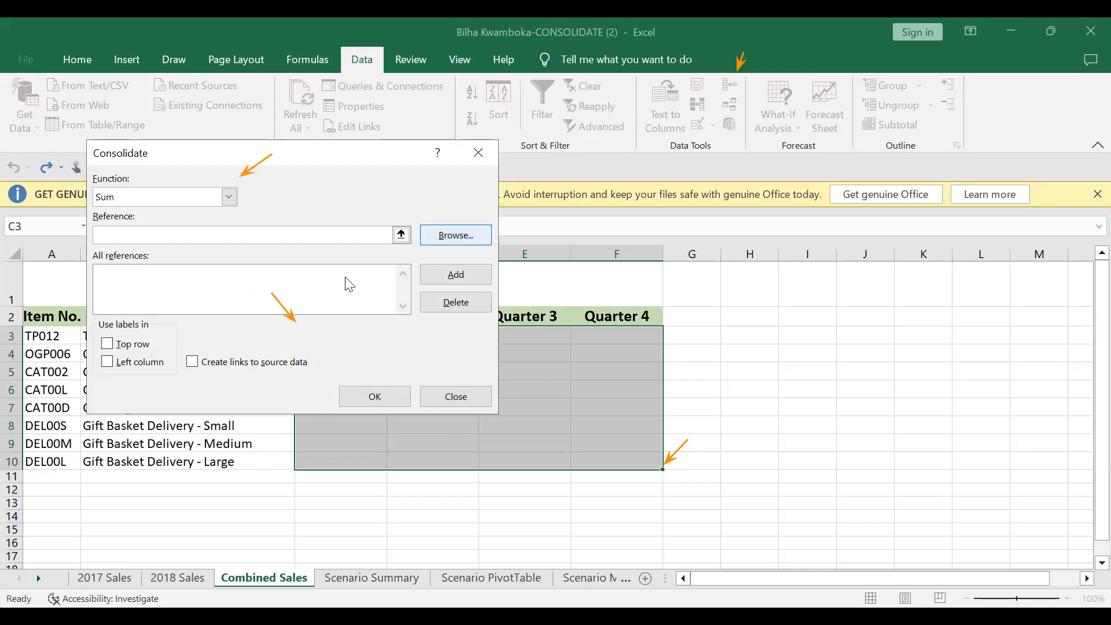
left_click(456, 235)
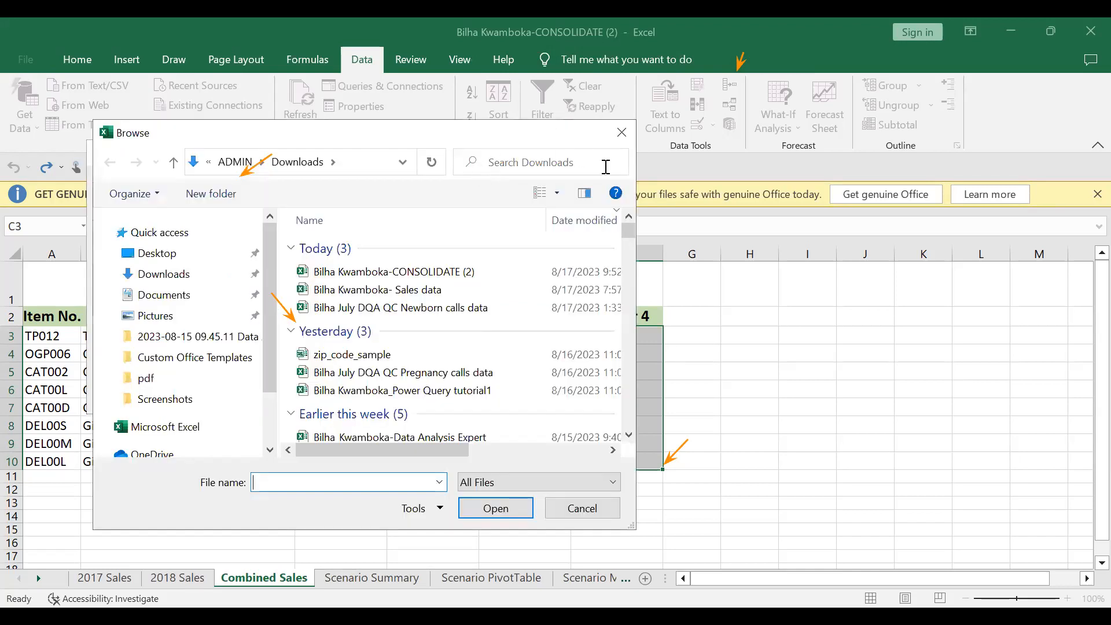
left_click(574, 517)
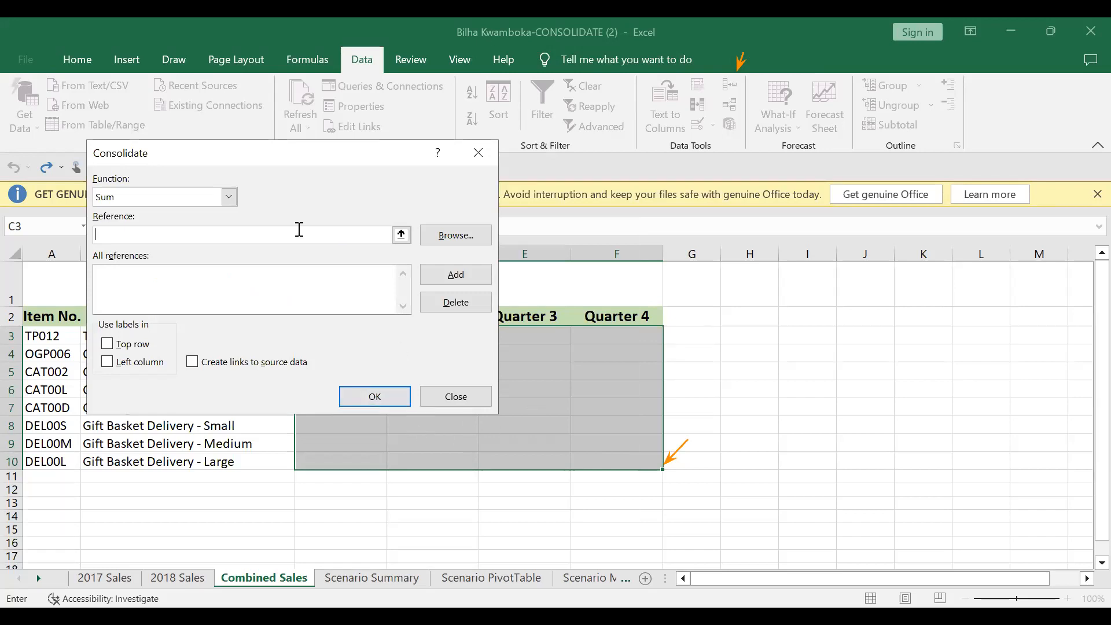
- Choose Sum as the consolidation function
left_click(229, 198)
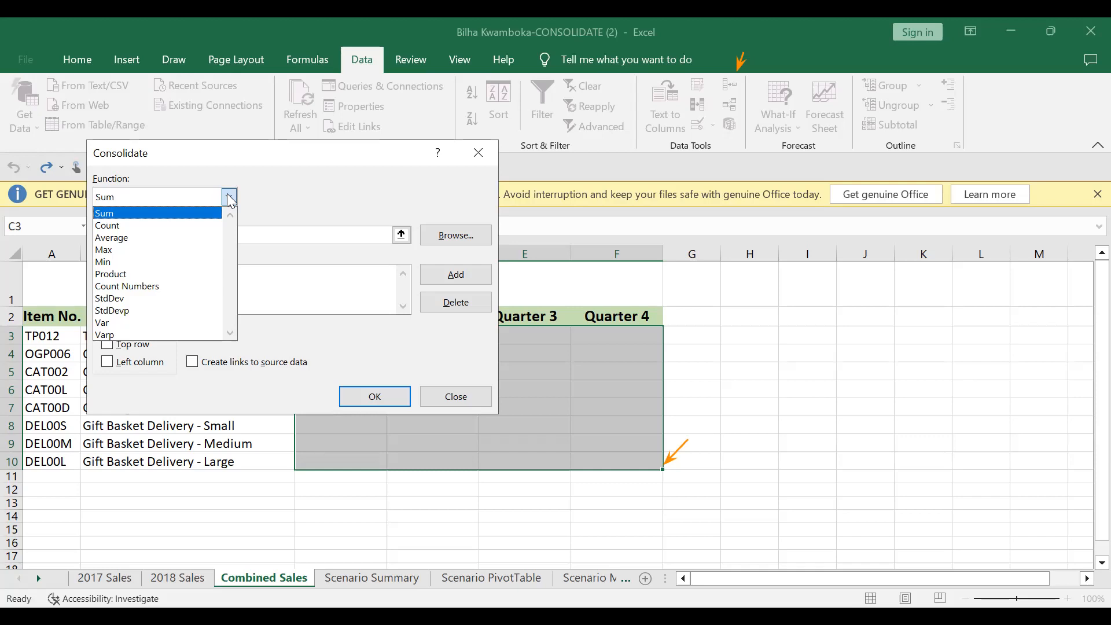
left_click(169, 213)
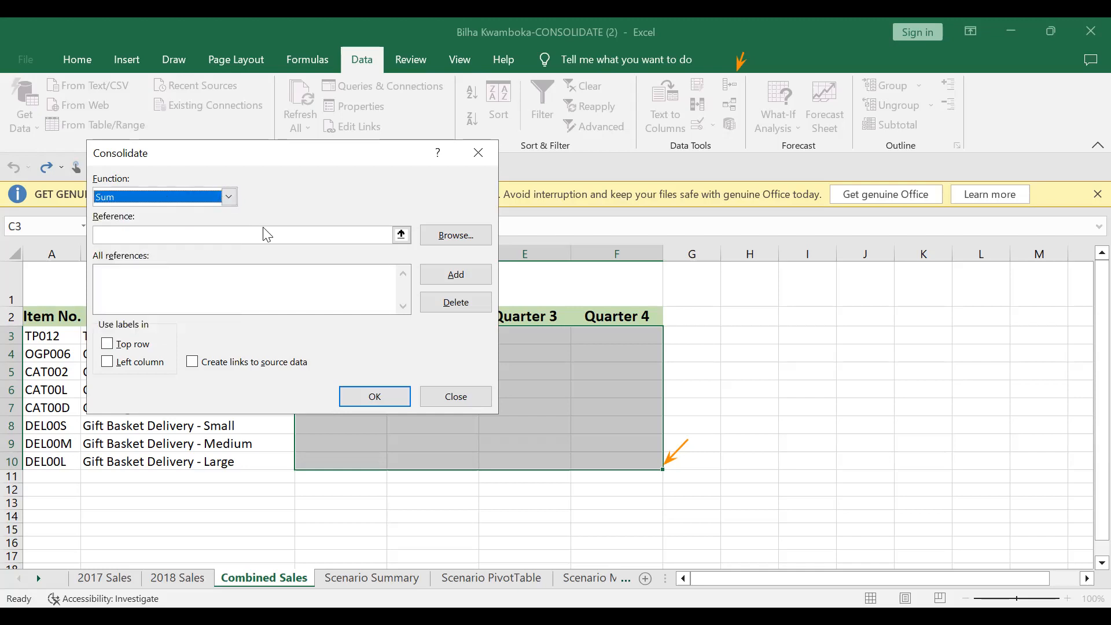
left_click(200, 234)
key("Tab")
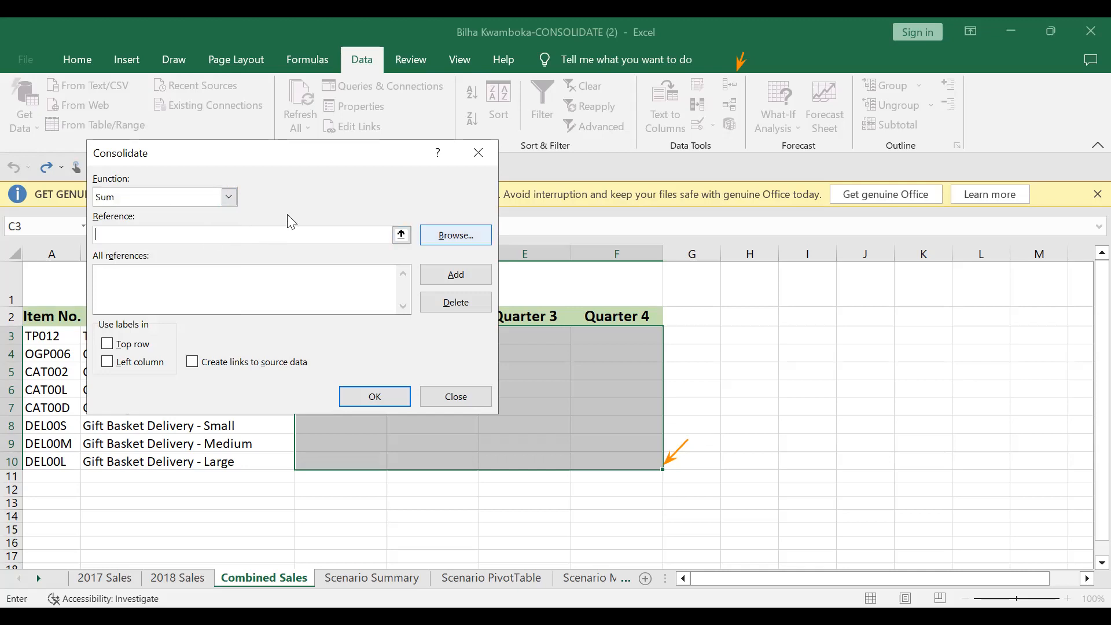
key("Return")
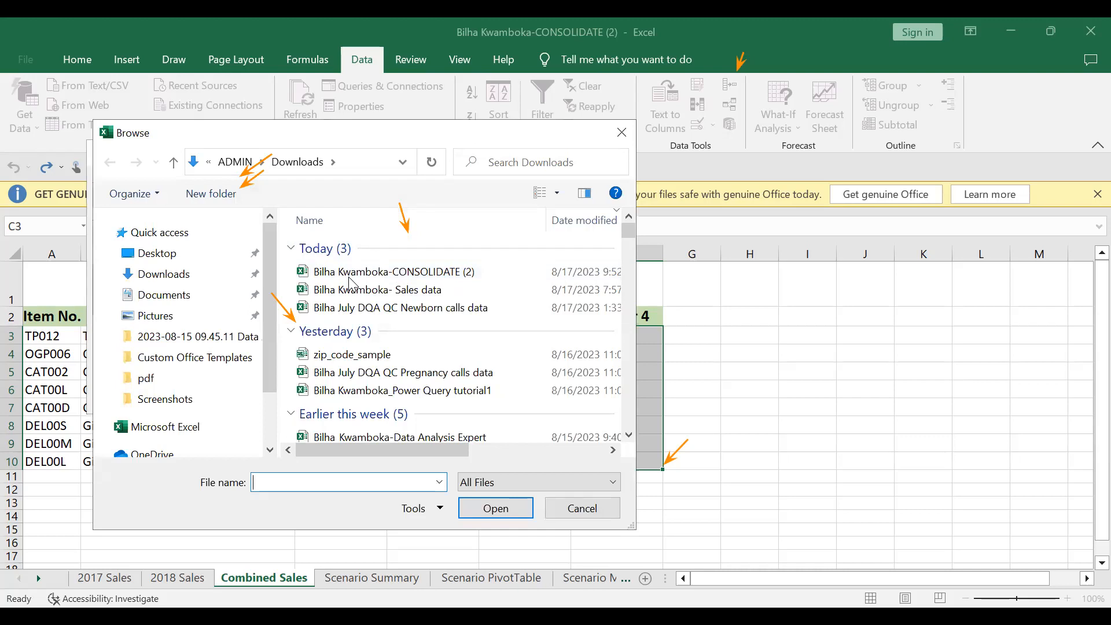
left_click(575, 511)
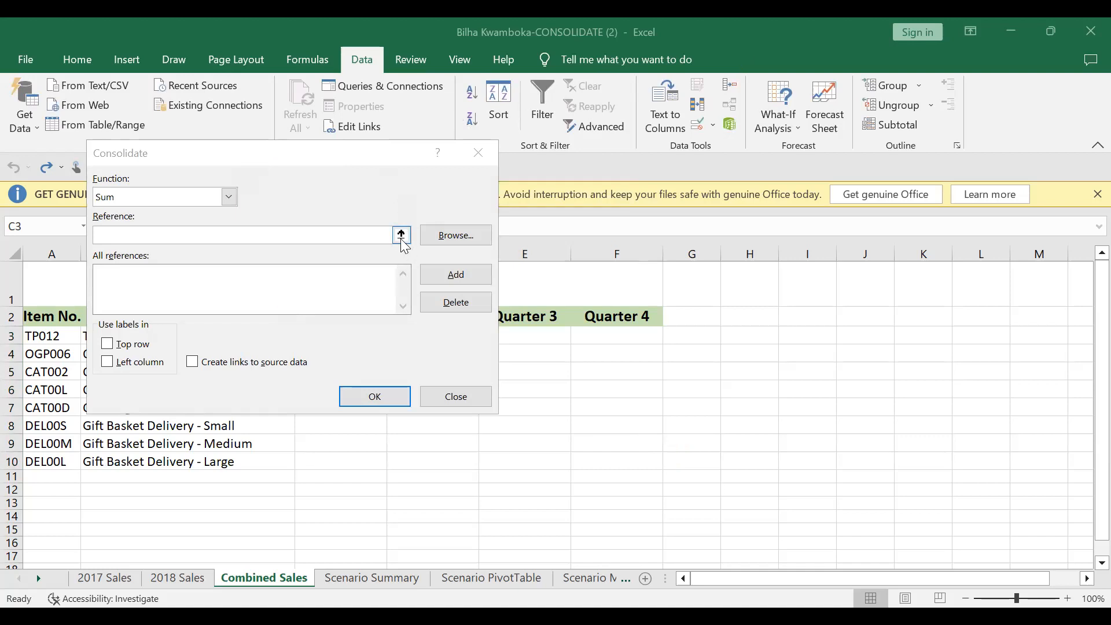
- Add the range C4:F11 of the 2017 Sales sheet to the list of consolidation references
left_click(401, 237)
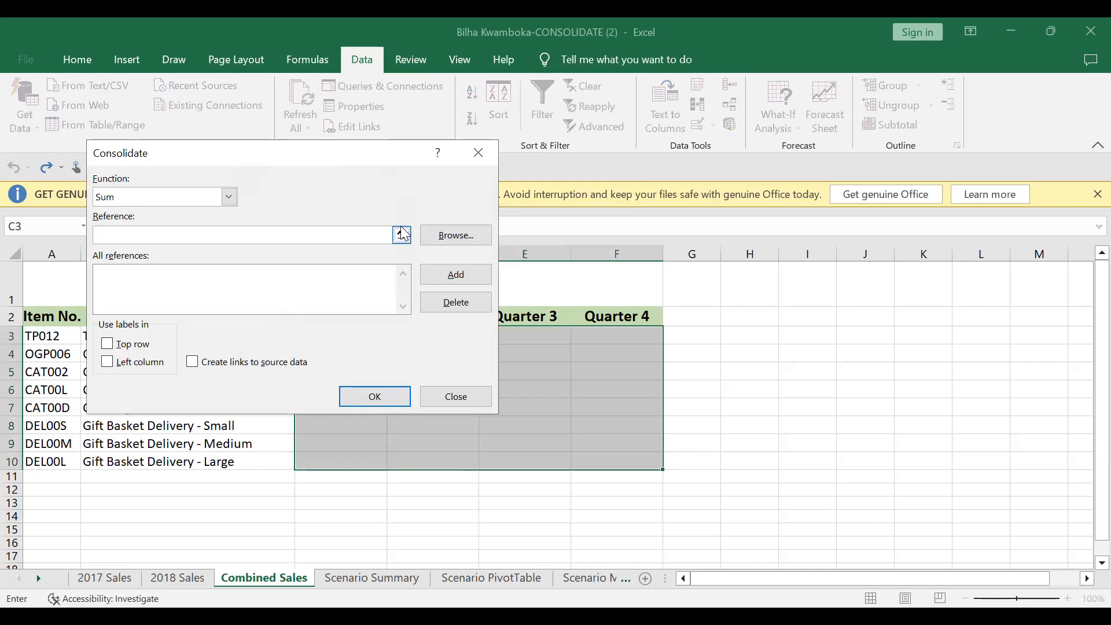
left_click(400, 237)
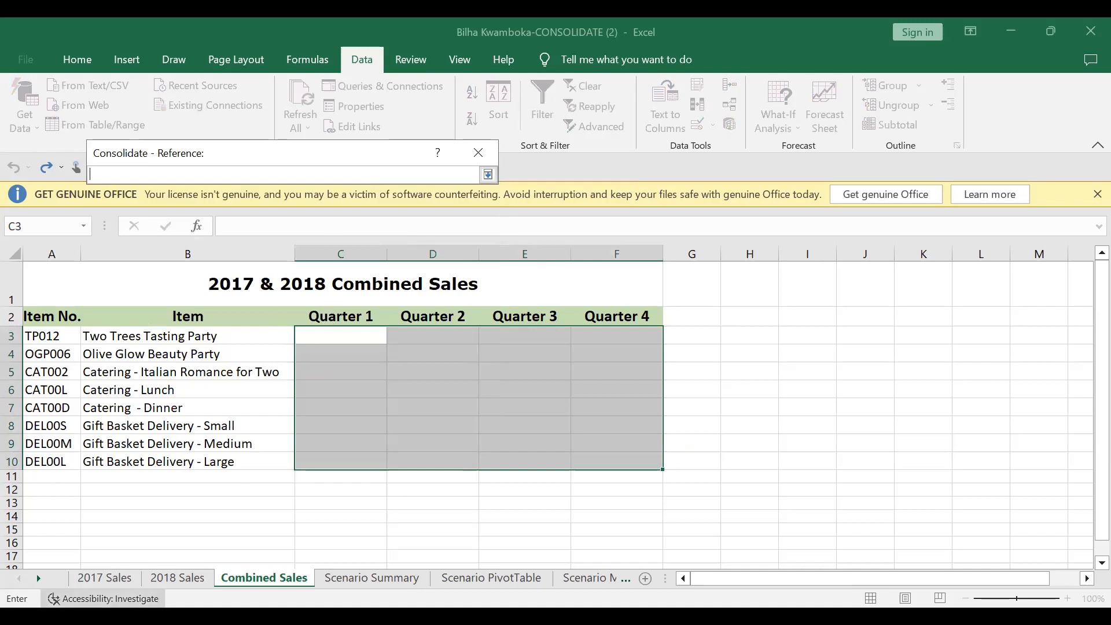
left_click(103, 579)
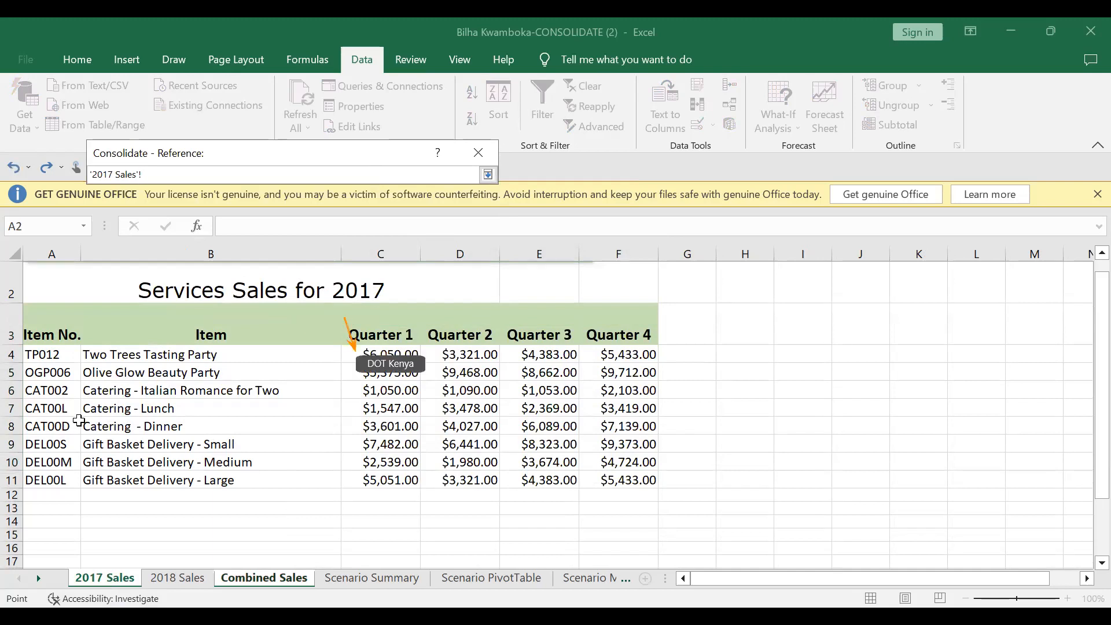
left_click_drag(55, 355, 78, 366)
left_click_drag(321, 434, 624, 476)
left_click(376, 354)
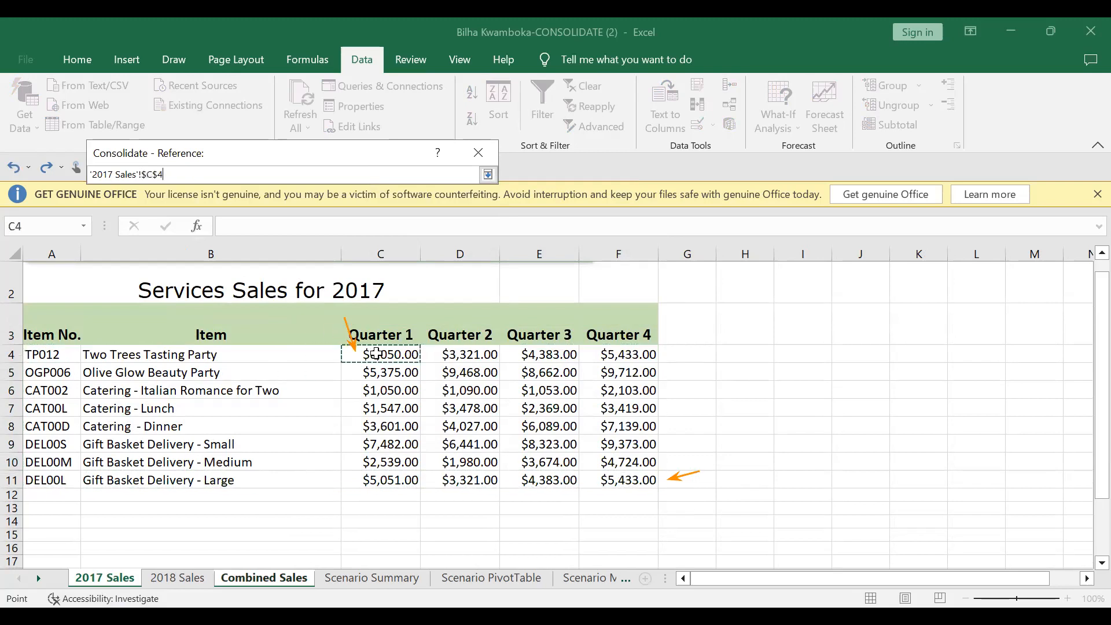
left_click_drag(376, 354, 634, 473)
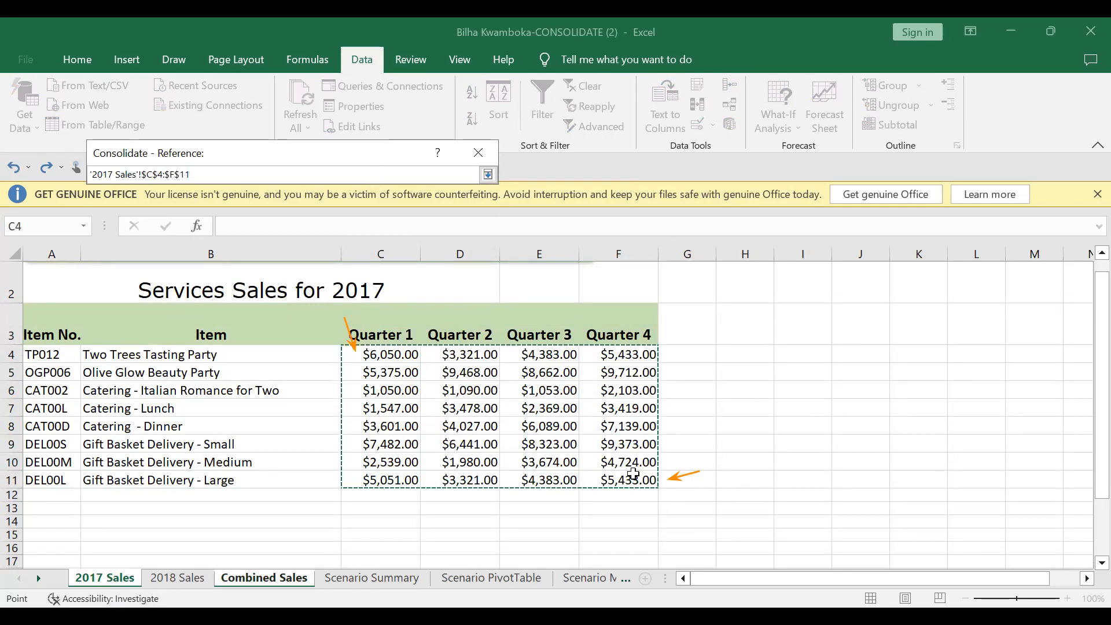
left_click(487, 175)
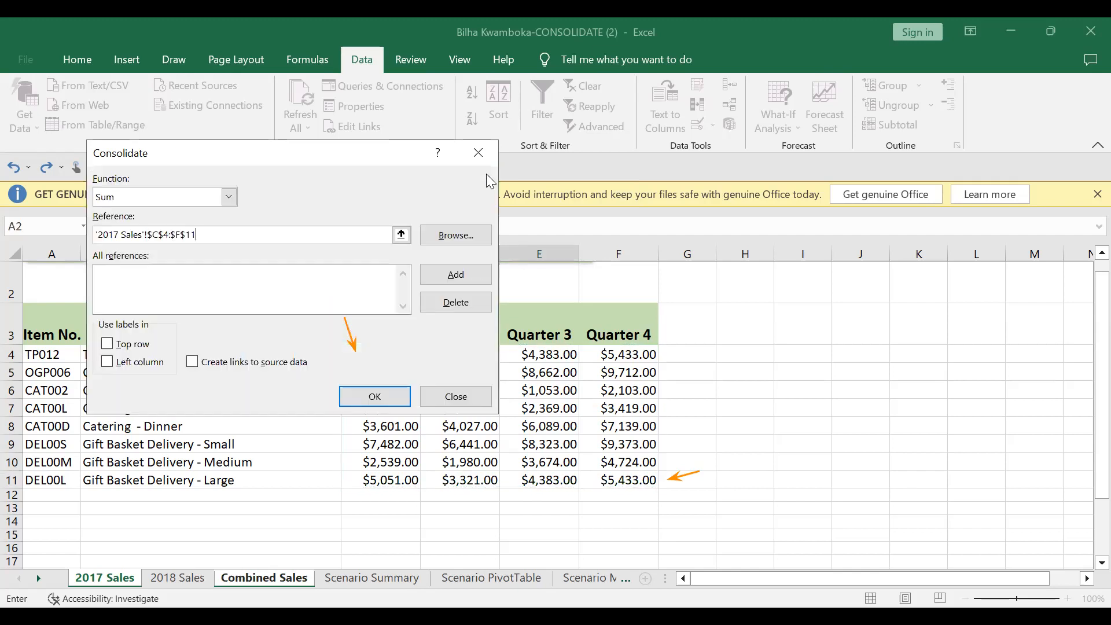
left_click(443, 275)
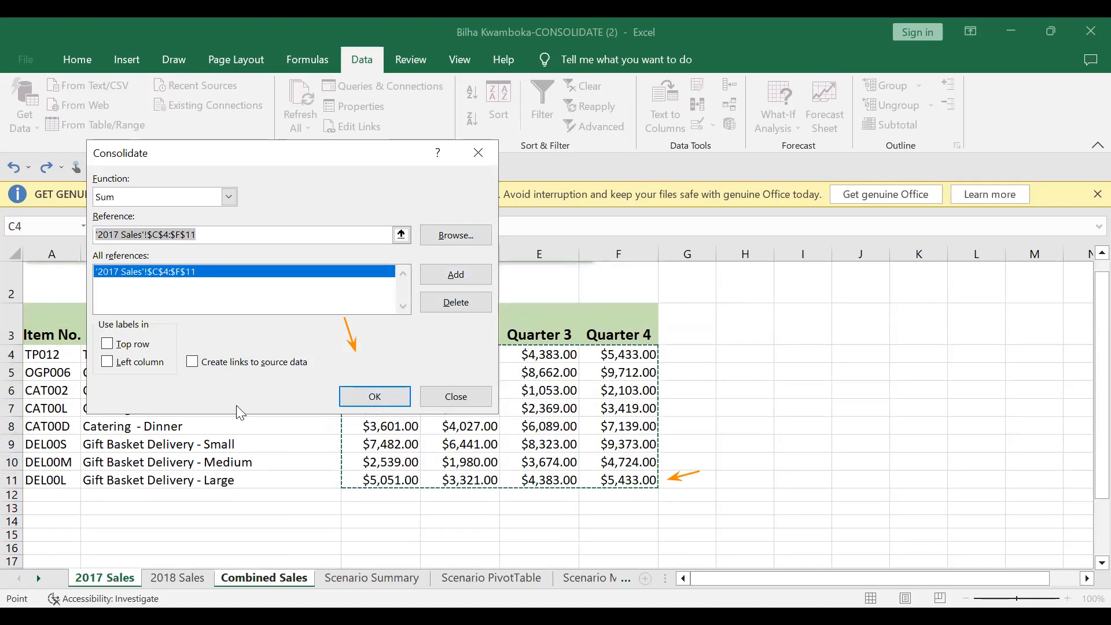
- Clear the 2017 Sales range from the Reference entry, keeping it in the list of all references
left_click(206, 233)
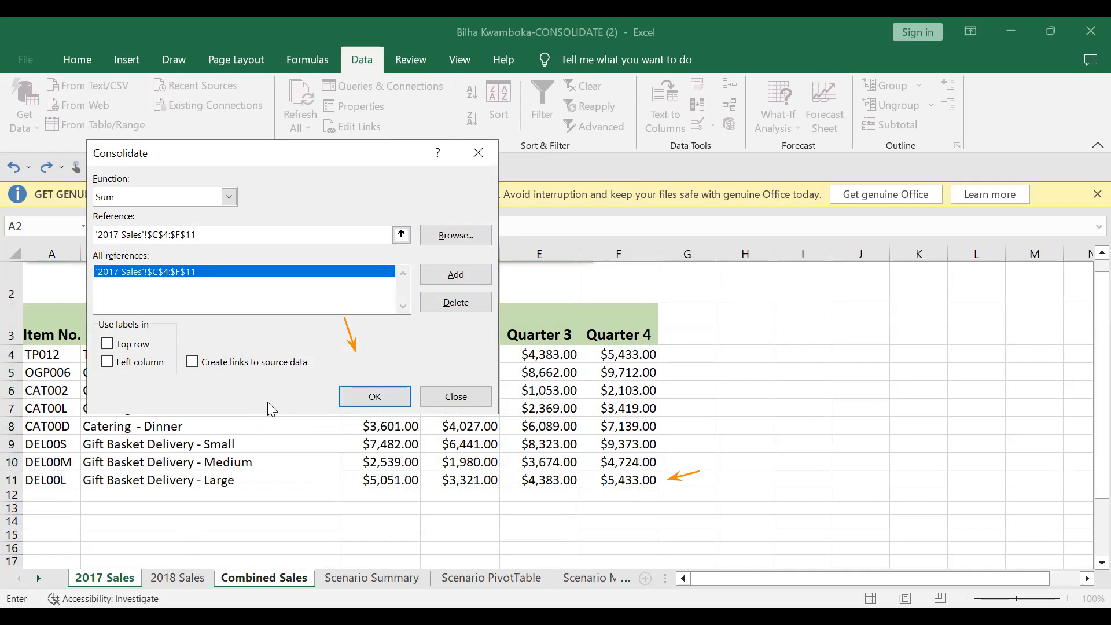
key("BackSpace")
key("BackSpace")
key("BackSpace")
key("BackSpace")
key("BackSpace")
key("BackSpace")
key("BackSpace")
key("BackSpace")
key("BackSpace")
key("BackSpace")
key("BackSpace")
key("BackSpace")
key("BackSpace")
key("BackSpace")
key("BackSpace")
key("BackSpace")
key("BackSpace")
key("BackSpace")
key("BackSpace")
key("BackSpace")
key("BackSpace")
key("BackSpace")
key("BackSpace")
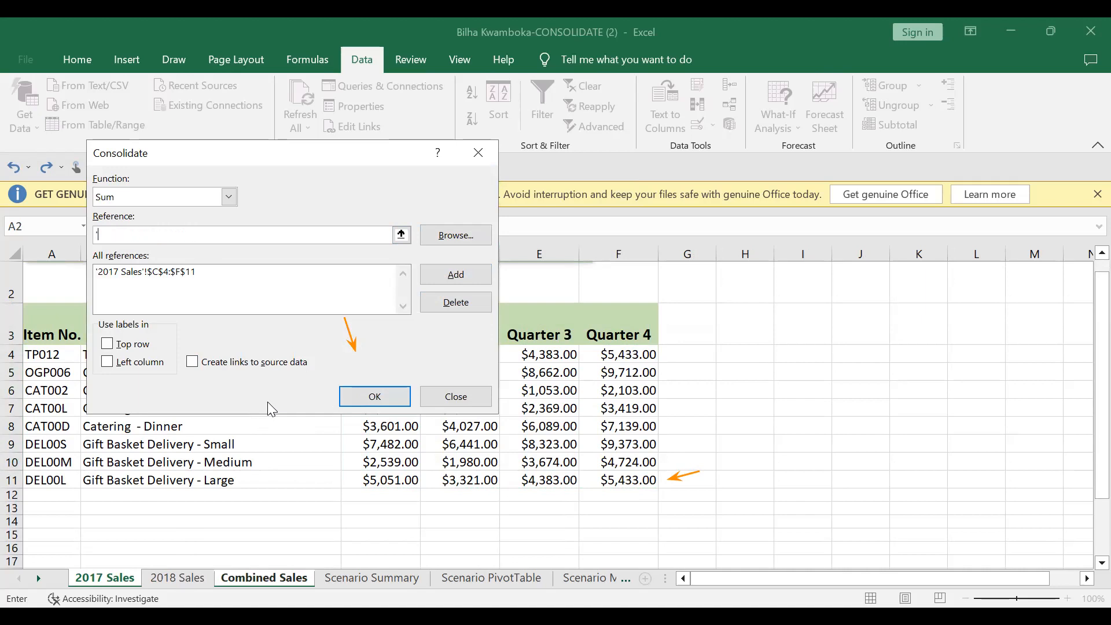
- Pick the quarterly figures C4:F11 on the 2018 Sales sheet as the next consolidation reference
left_click(188, 579)
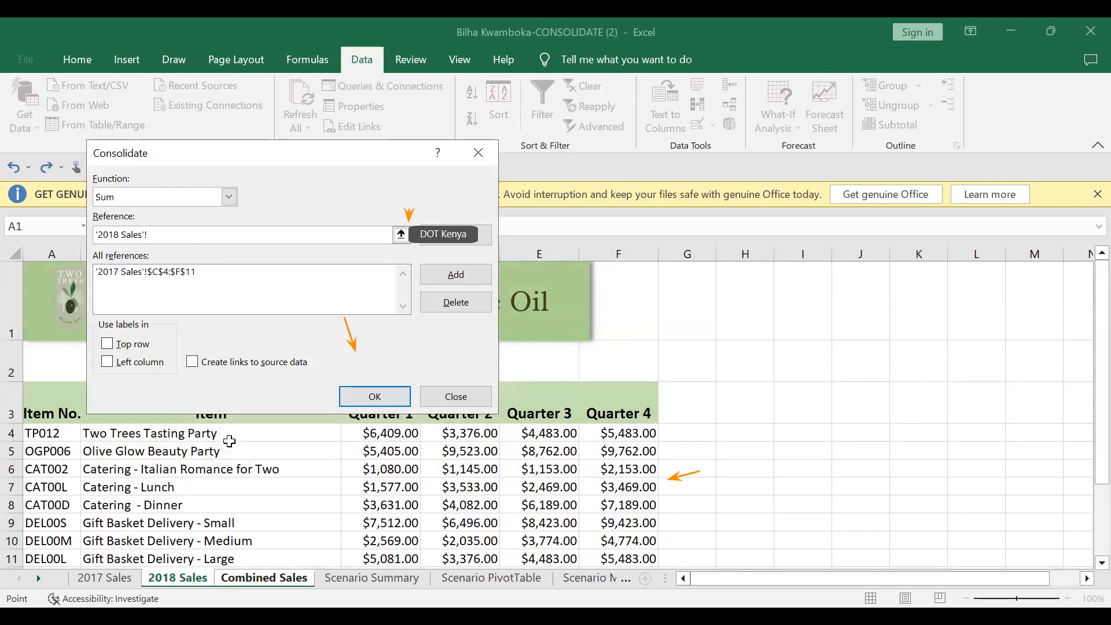
left_click(402, 235)
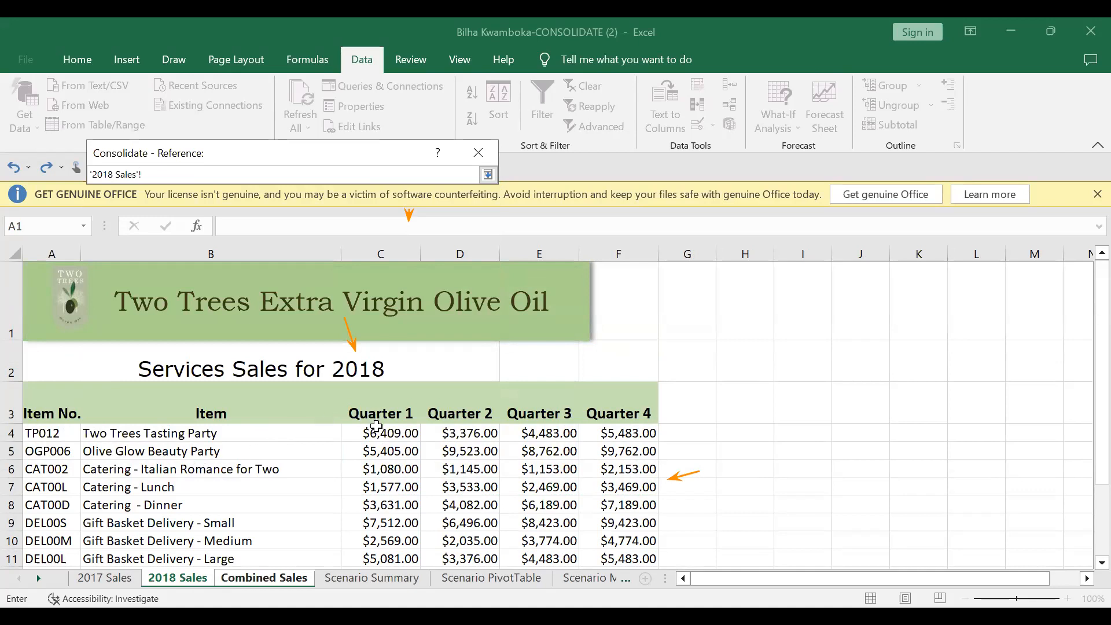
left_click_drag(1087, 435, 1087, 467)
left_click_drag(381, 311, 408, 339)
left_click_drag(625, 419, 634, 435)
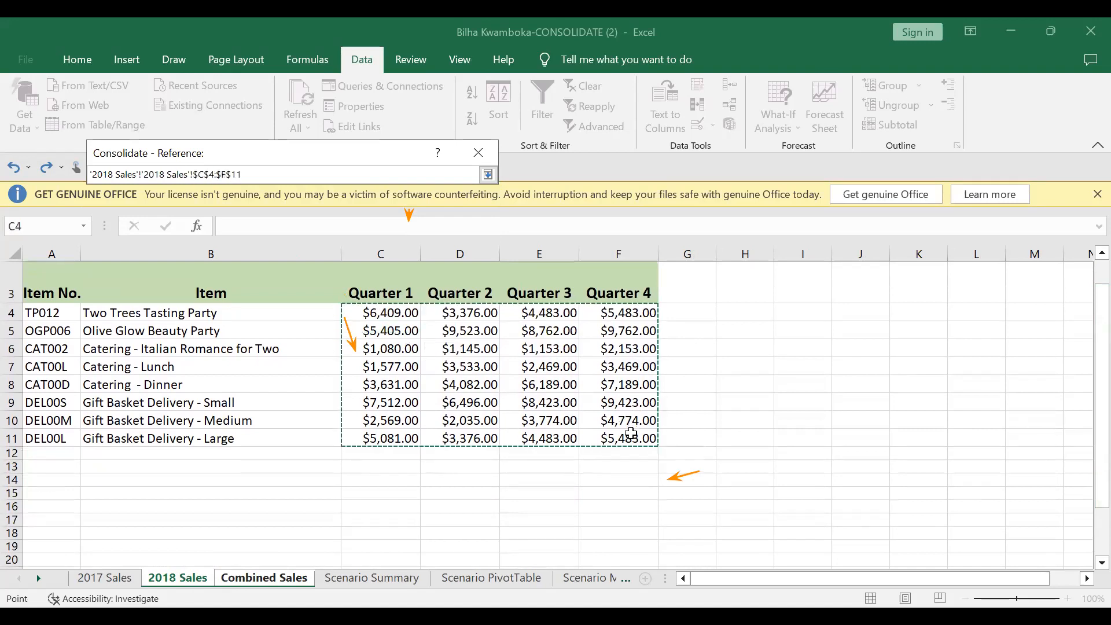
left_click(488, 175)
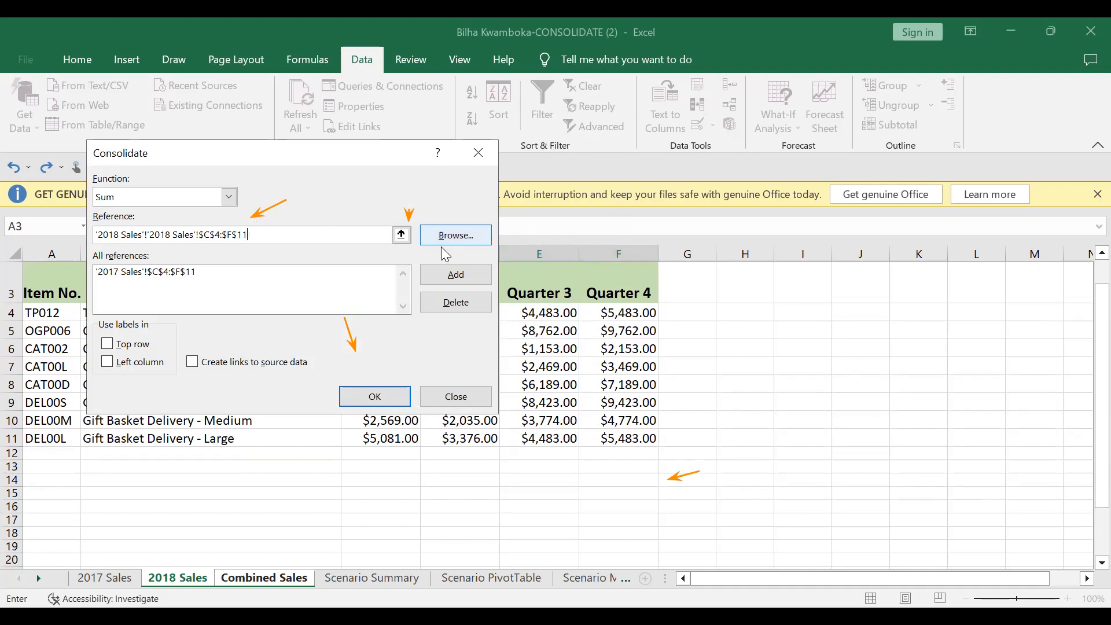
- Remove the duplicated sheet name from the reference so it reads '2018 Sales'!$C$4:$F$11
left_click(401, 234)
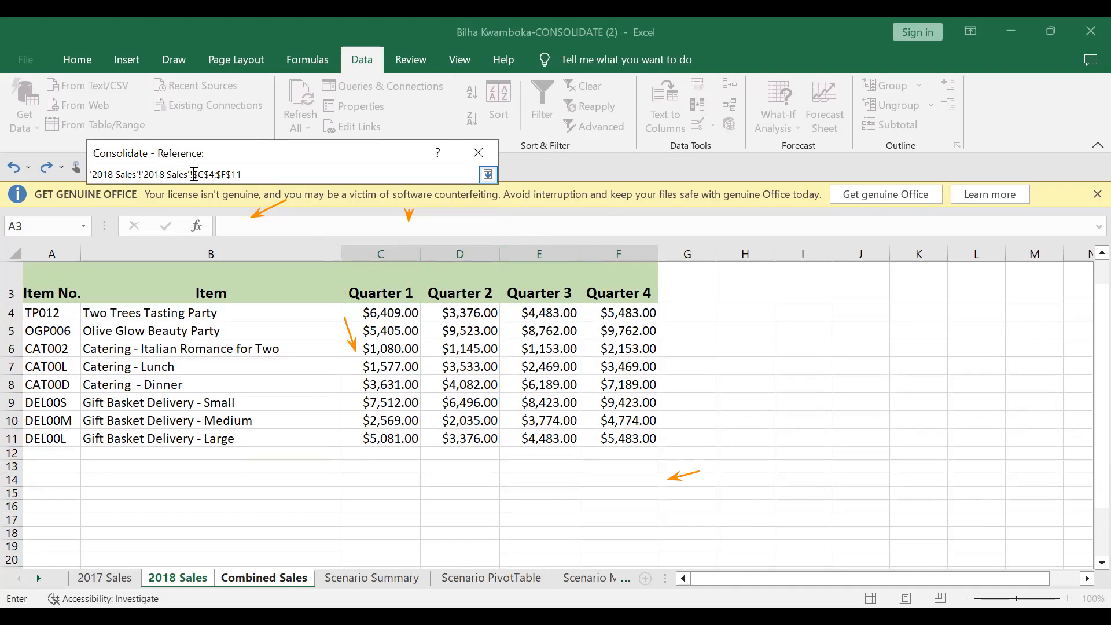
key("BackSpace")
key("BackSpace")
key("BackSpace")
key("BackSpace")
key("BackSpace")
key("BackSpace")
key("BackSpace")
key("BackSpace")
key("BackSpace")
key("BackSpace")
key("BackSpace")
key("BackSpace")
key("BackSpace")
key("BackSpace")
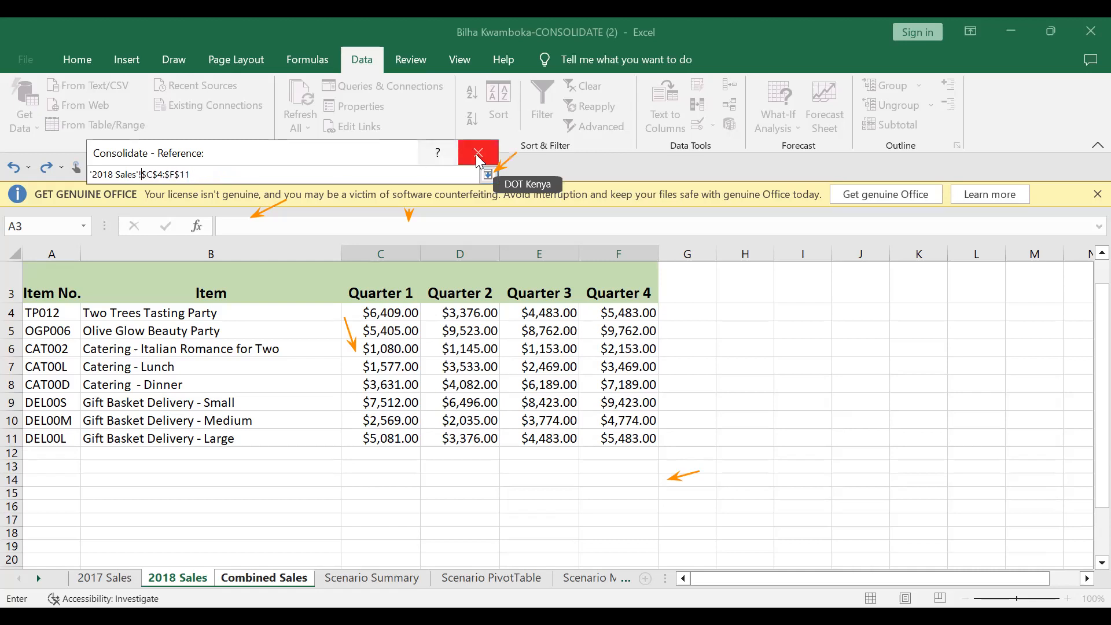
left_click(488, 175)
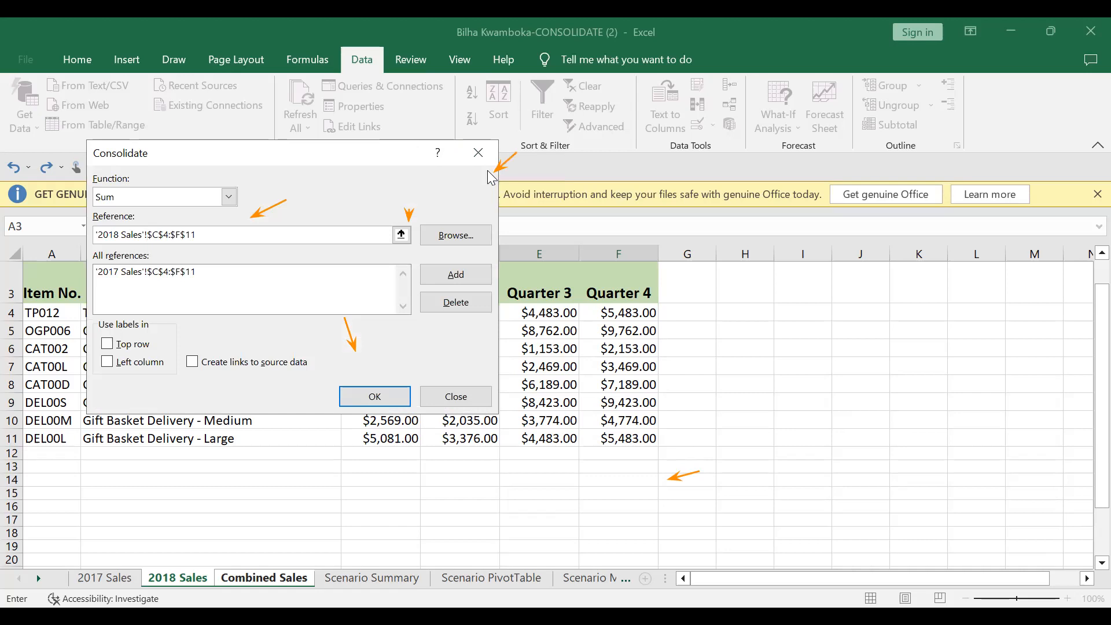
- Add '2018 Sales'!$C$4:$F$11 to the consolidation references and run the Sum consolidation into the Combined Sales sheet
left_click(463, 276)
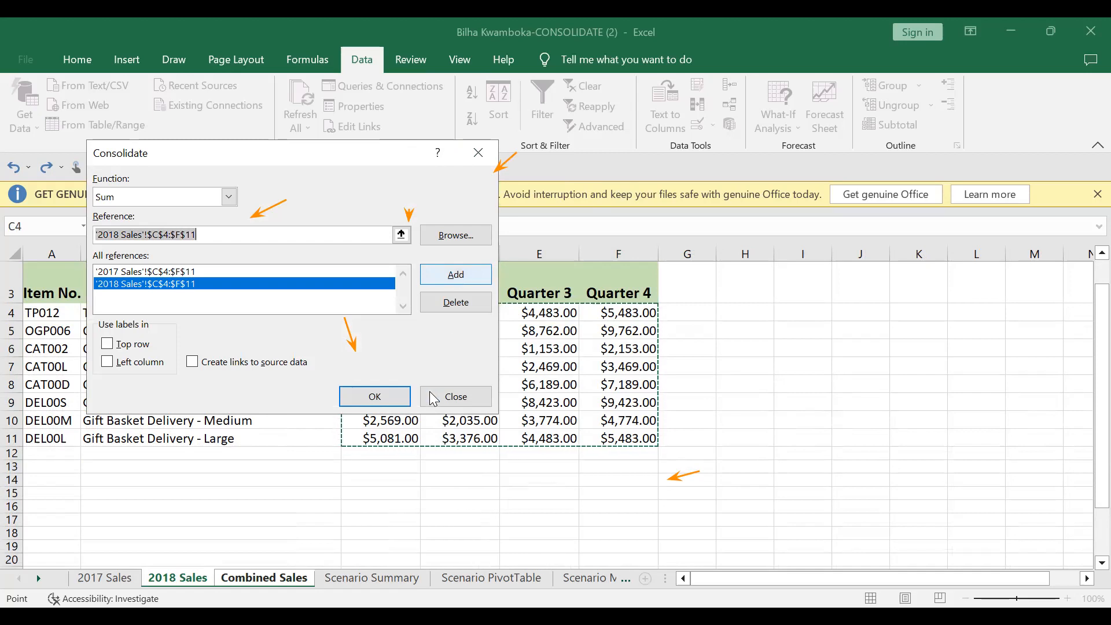
left_click(377, 397)
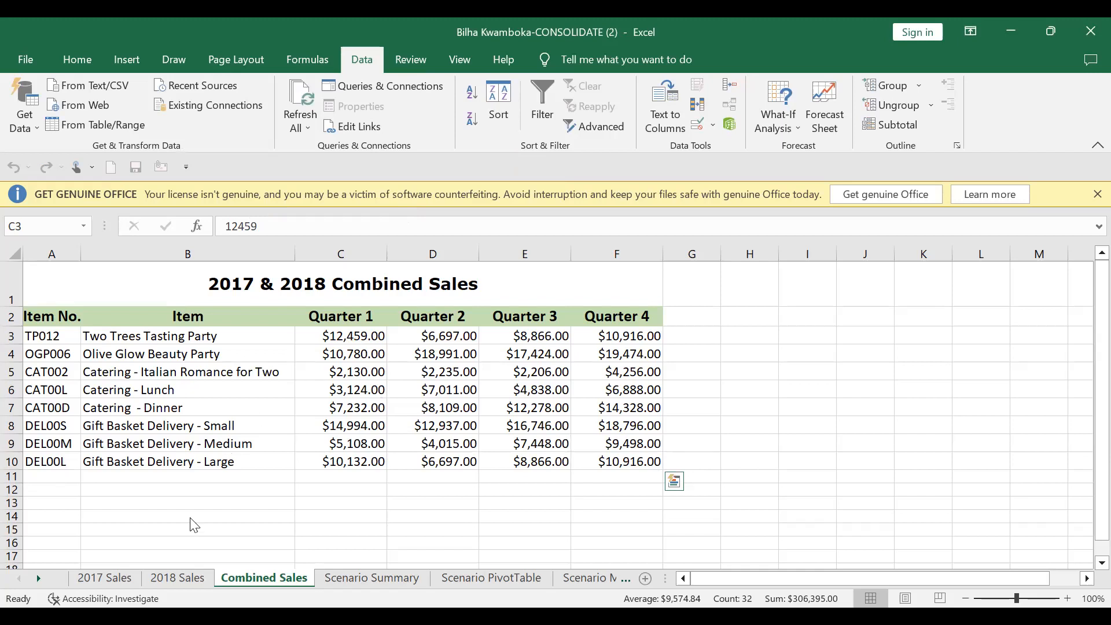
- Compare the quarterly figures on the 2017 Sales and 2018 Sales sheets with the Combined Sales totals
left_click(103, 577)
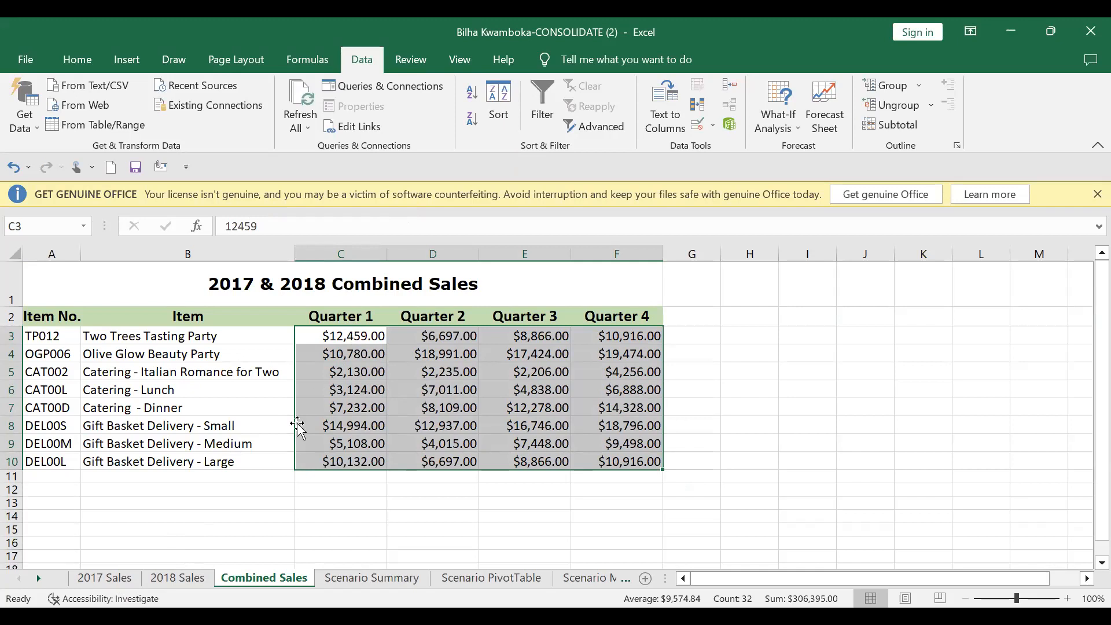
left_click(114, 577)
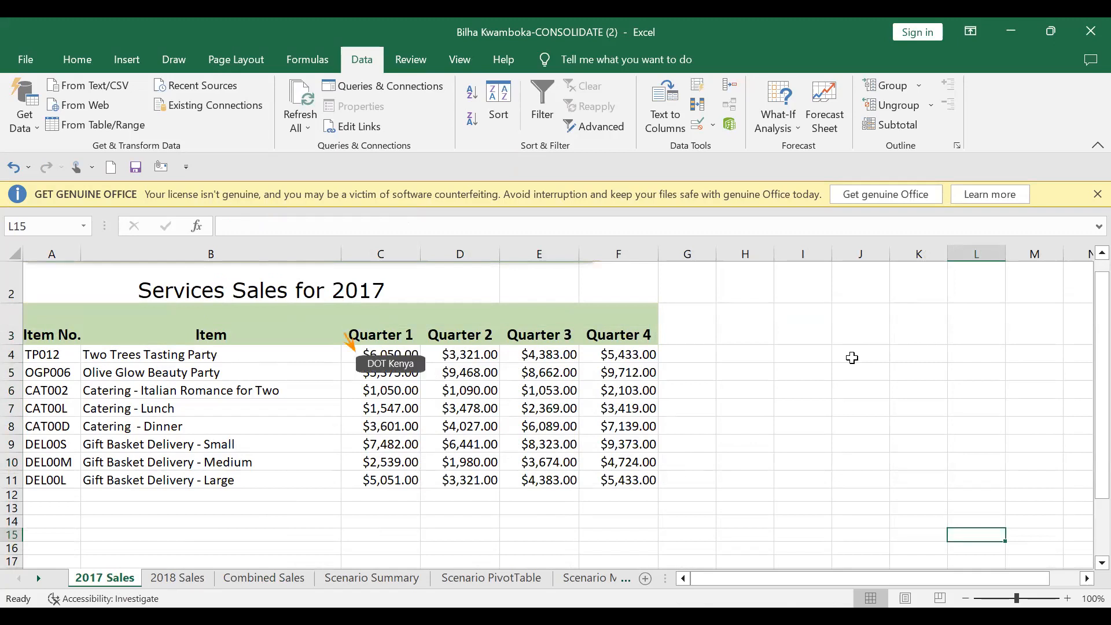
left_click(179, 578)
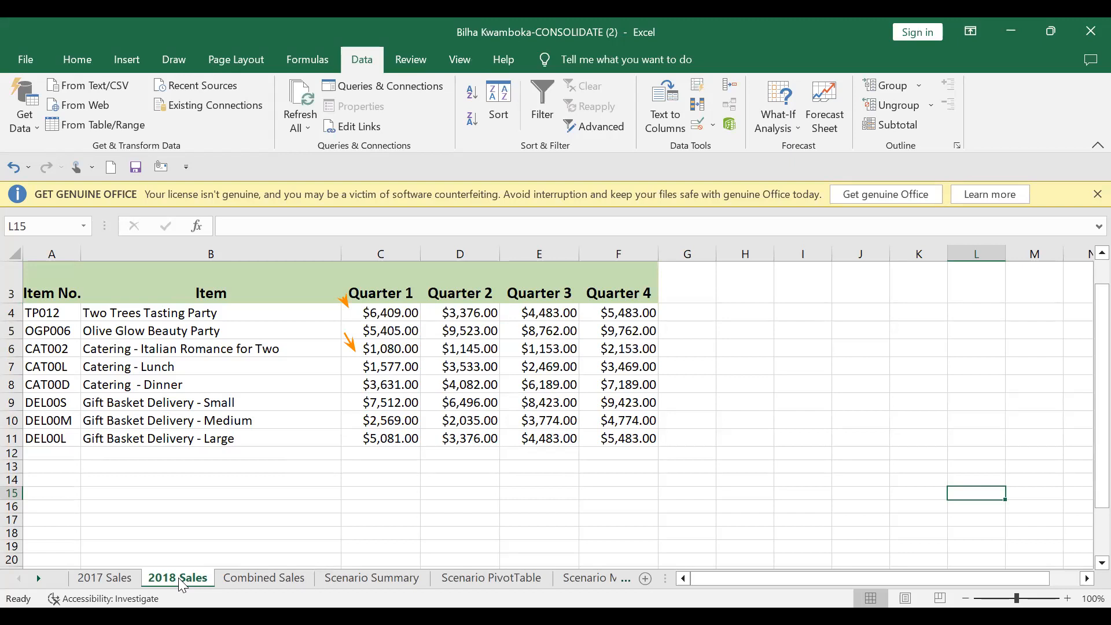
left_click(270, 579)
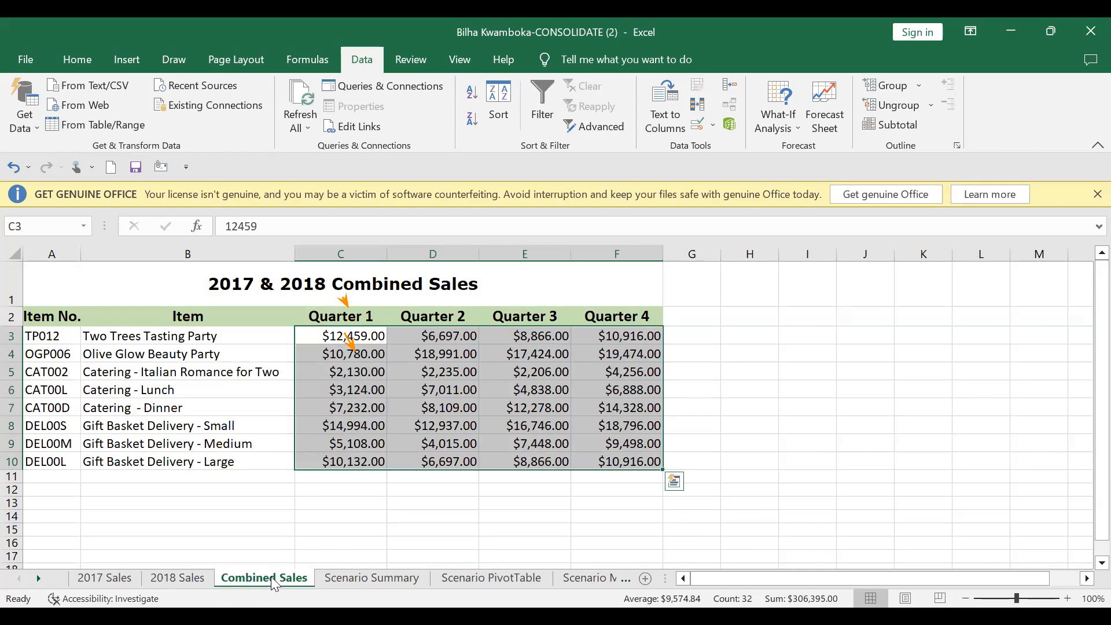
- Start a new consolidation from cell C3 of Combined Sales with links to the source data enabled
left_click(352, 336)
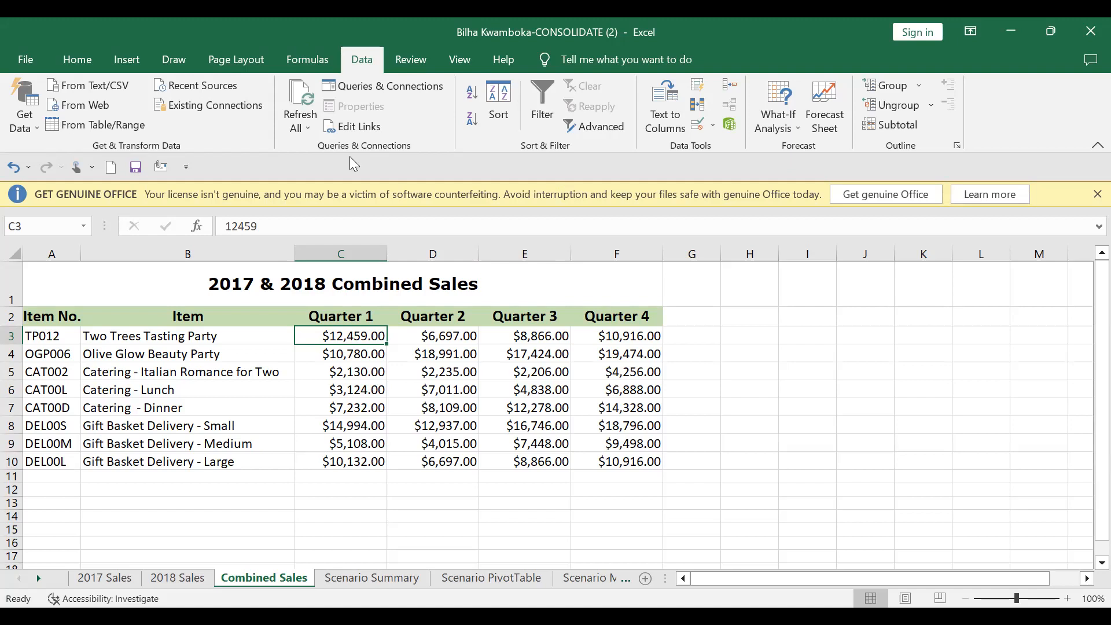
left_click(735, 82)
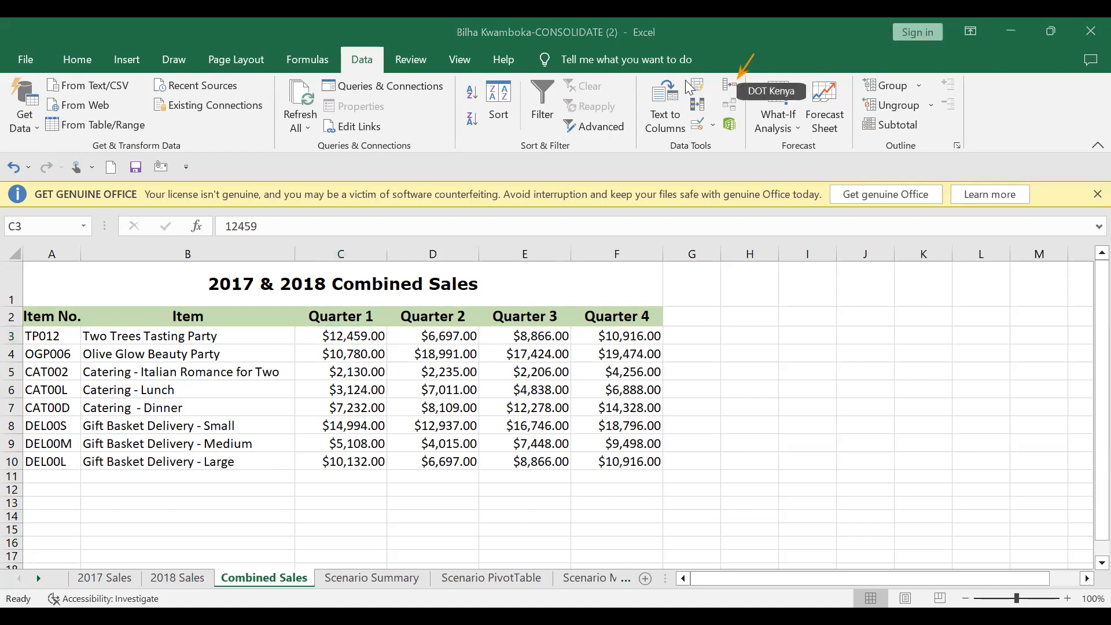
left_click(733, 85)
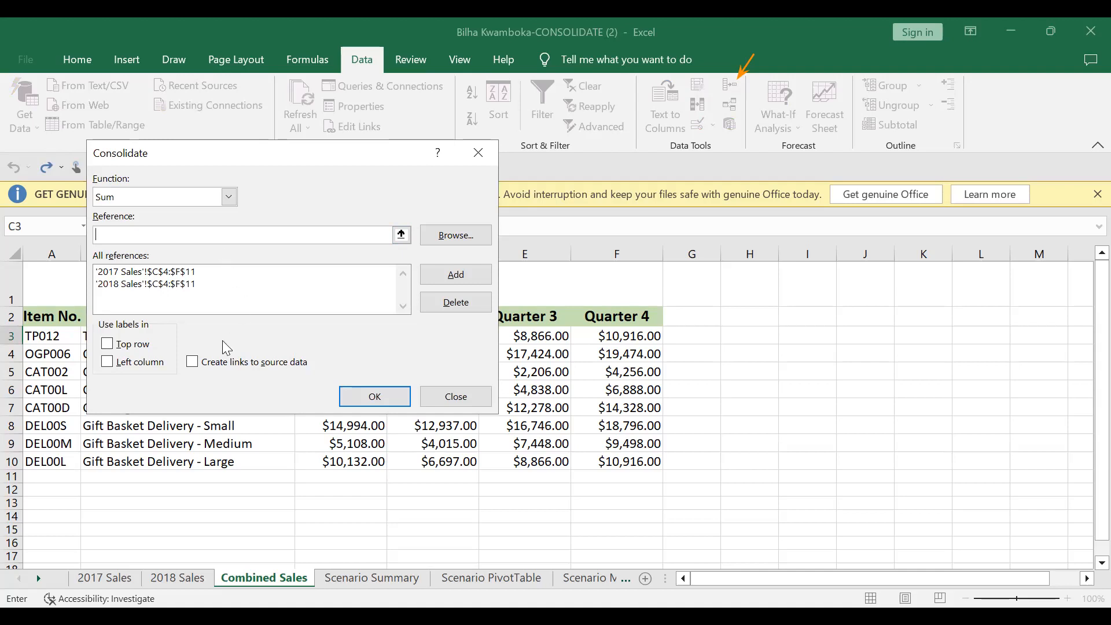
left_click(195, 365)
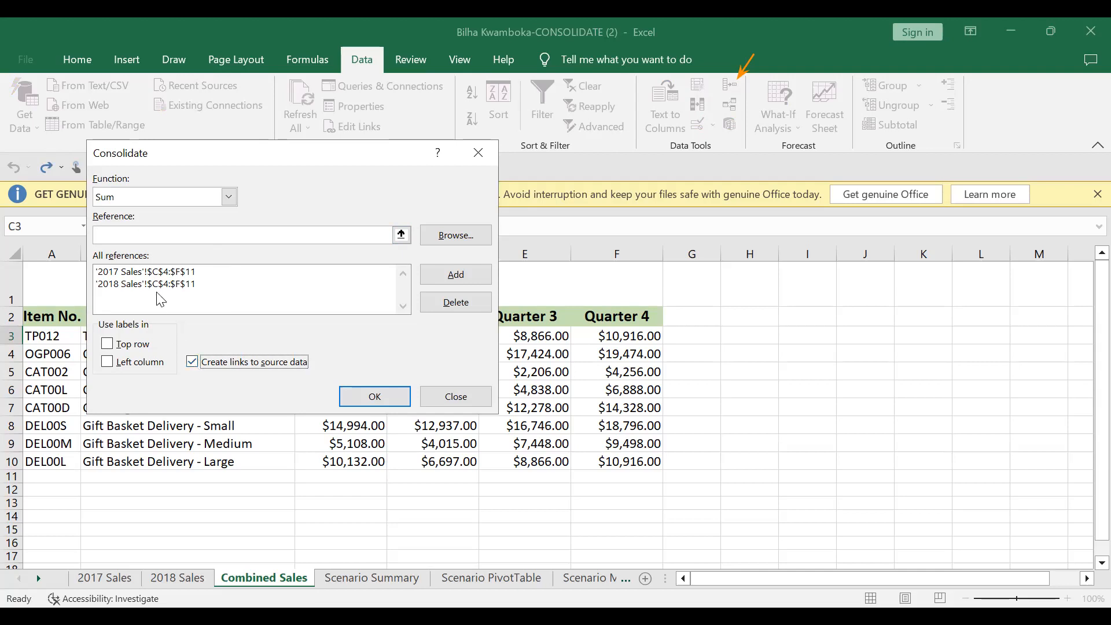
- Delete the 2017 Sales and 2018 Sales ranges from the list of all consolidation references
left_click(148, 272)
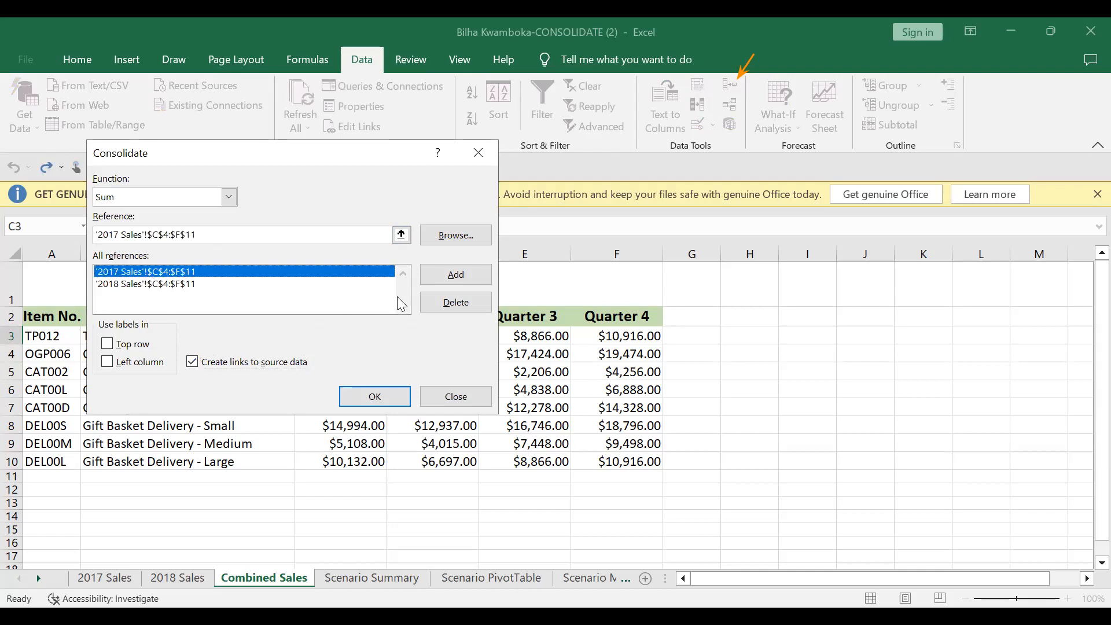
left_click(454, 304)
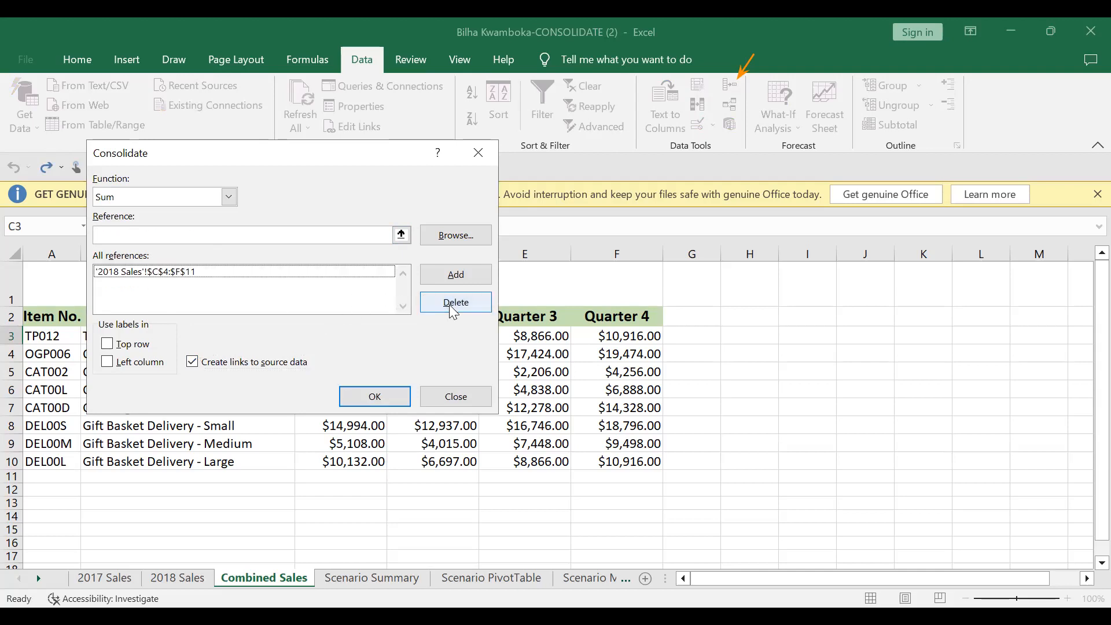
left_click(234, 277)
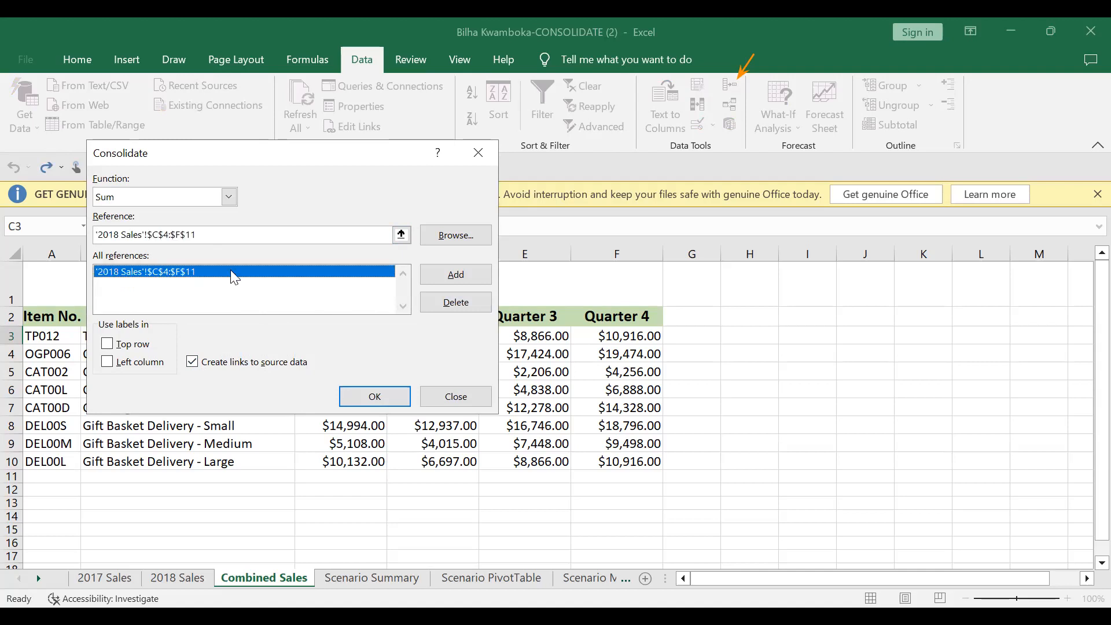
left_click(457, 303)
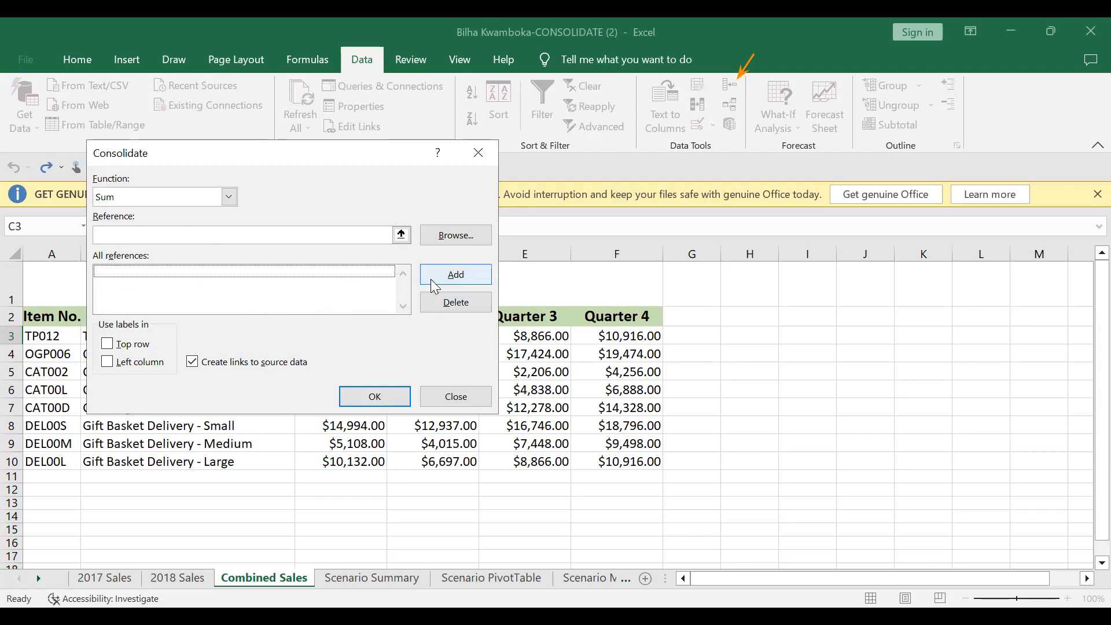
left_click(450, 280)
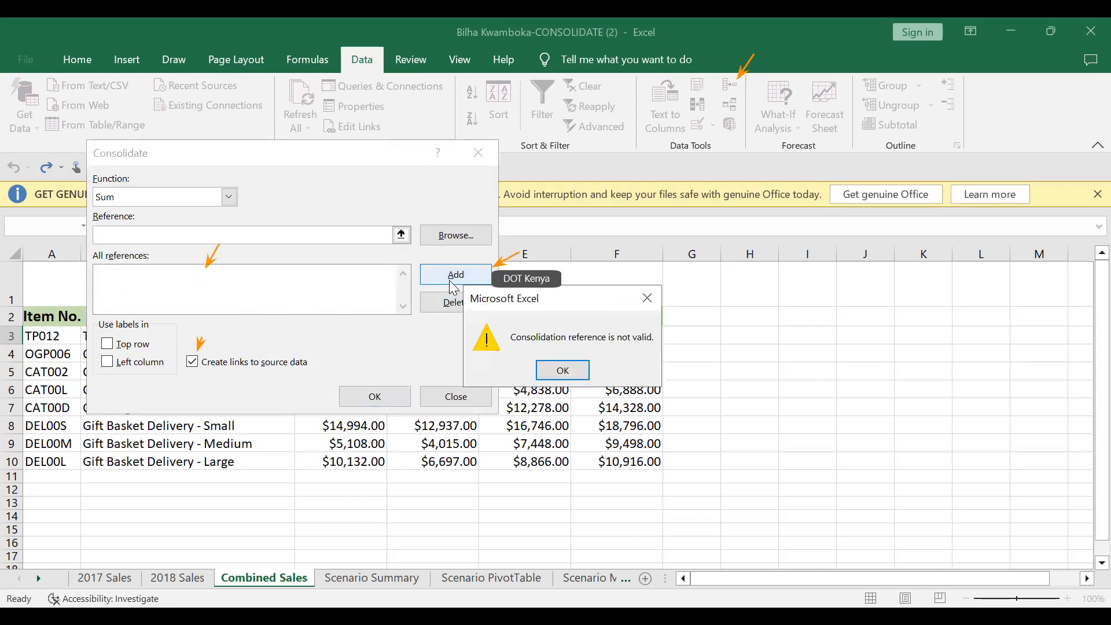
left_click(555, 371)
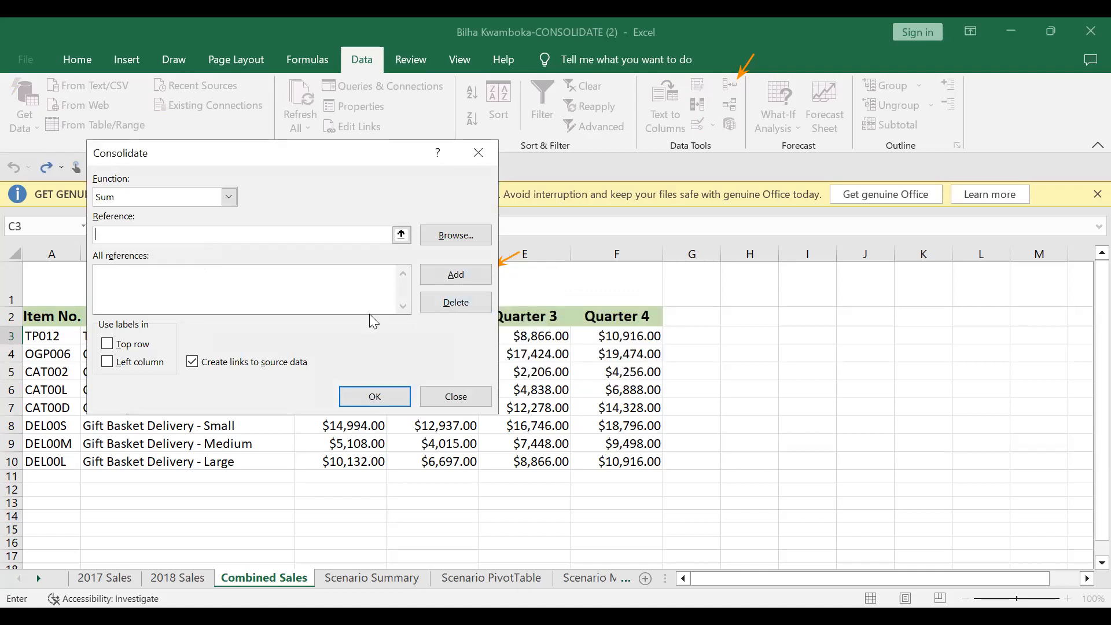
- Add the quarterly figures C4:F11 of the 2017 Sales sheet as a consolidation reference
left_click(112, 231)
left_click(401, 234)
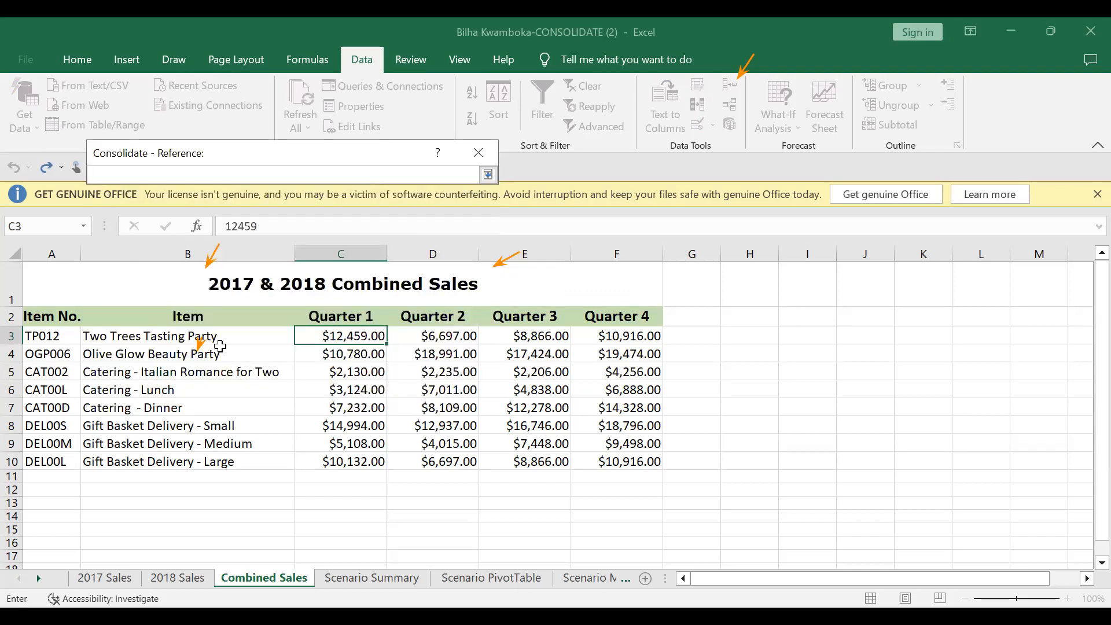
left_click(104, 579)
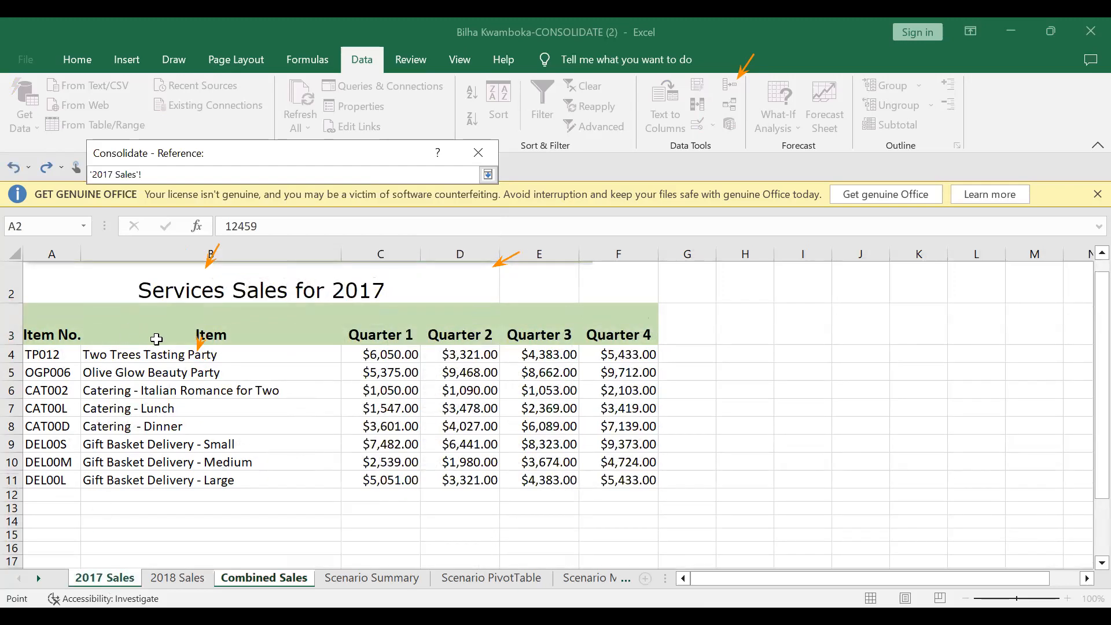
left_click_drag(382, 354, 634, 474)
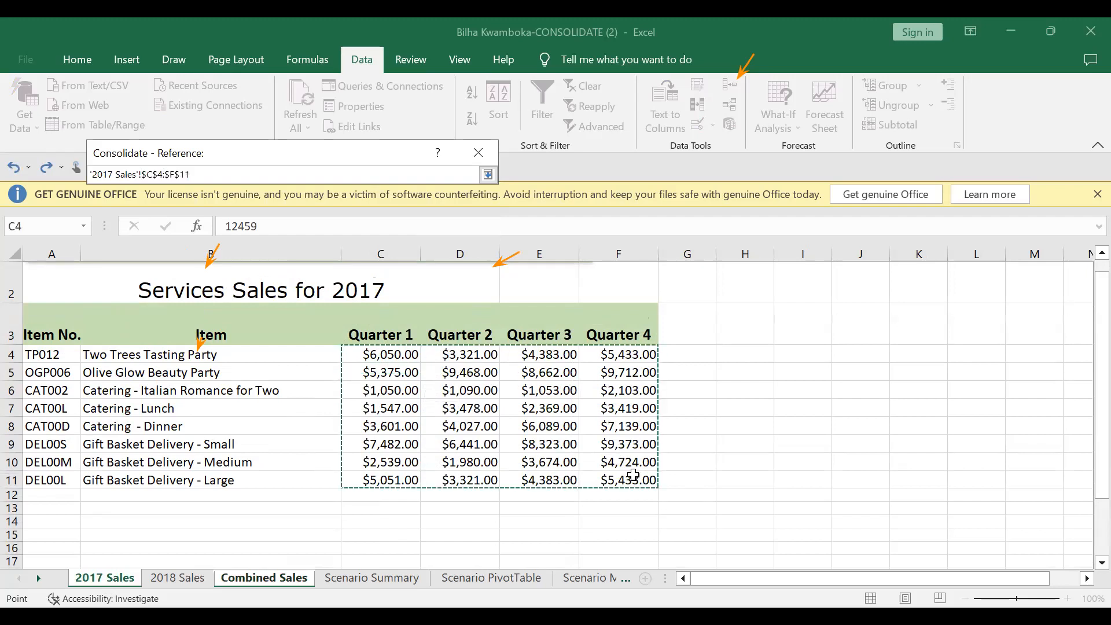
left_click(491, 175)
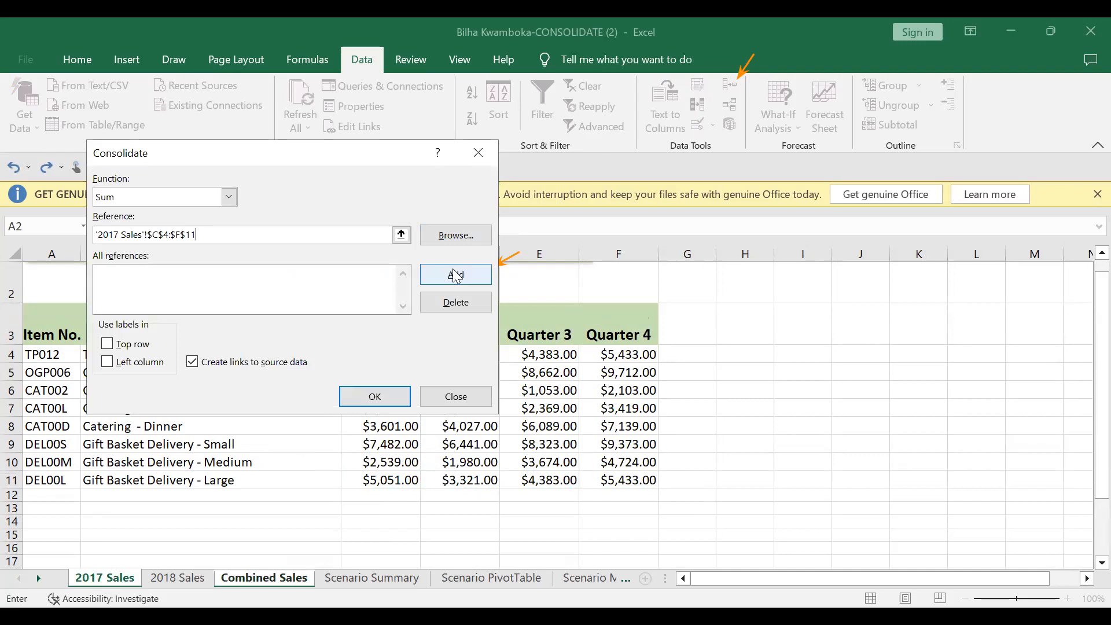
left_click(457, 275)
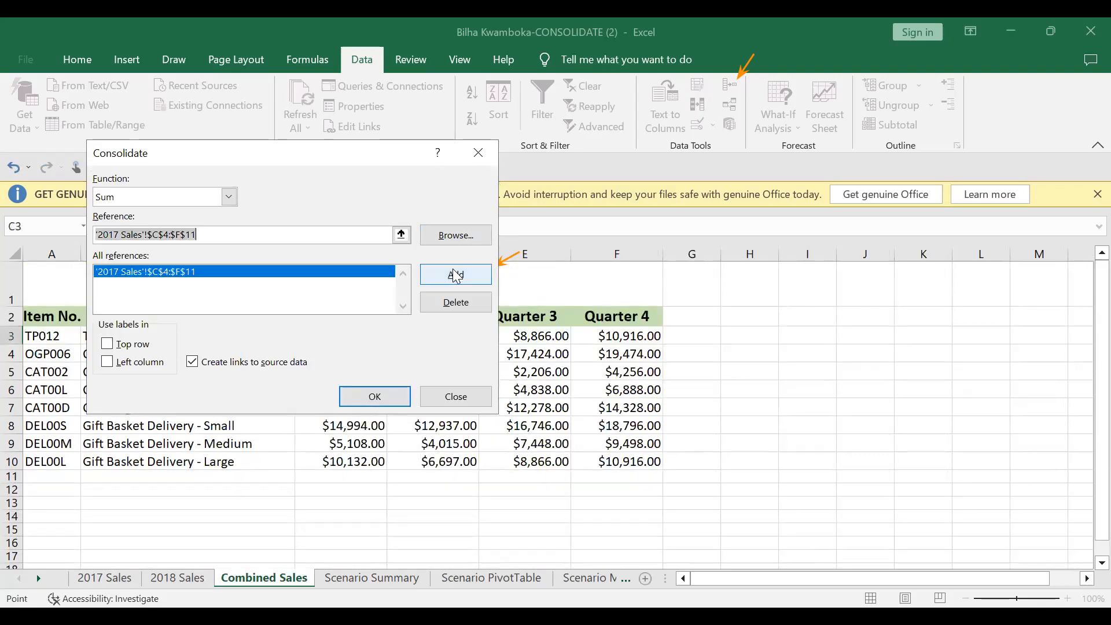
- Empty the Reference entry while keeping the 2017 Sales range in the list of references
left_click(253, 236)
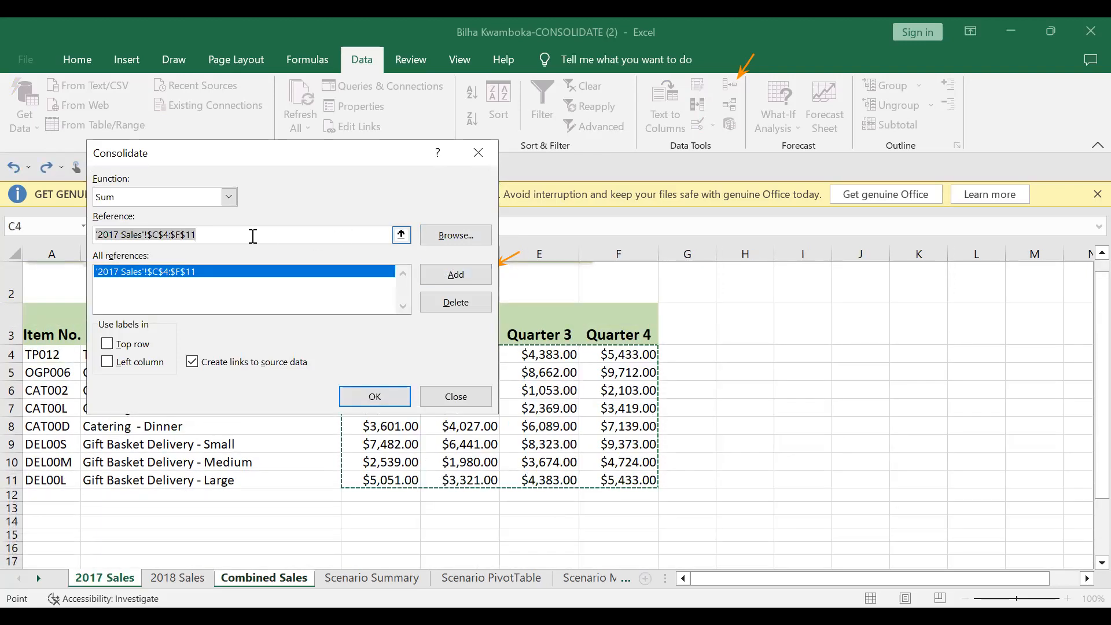
left_click(246, 235)
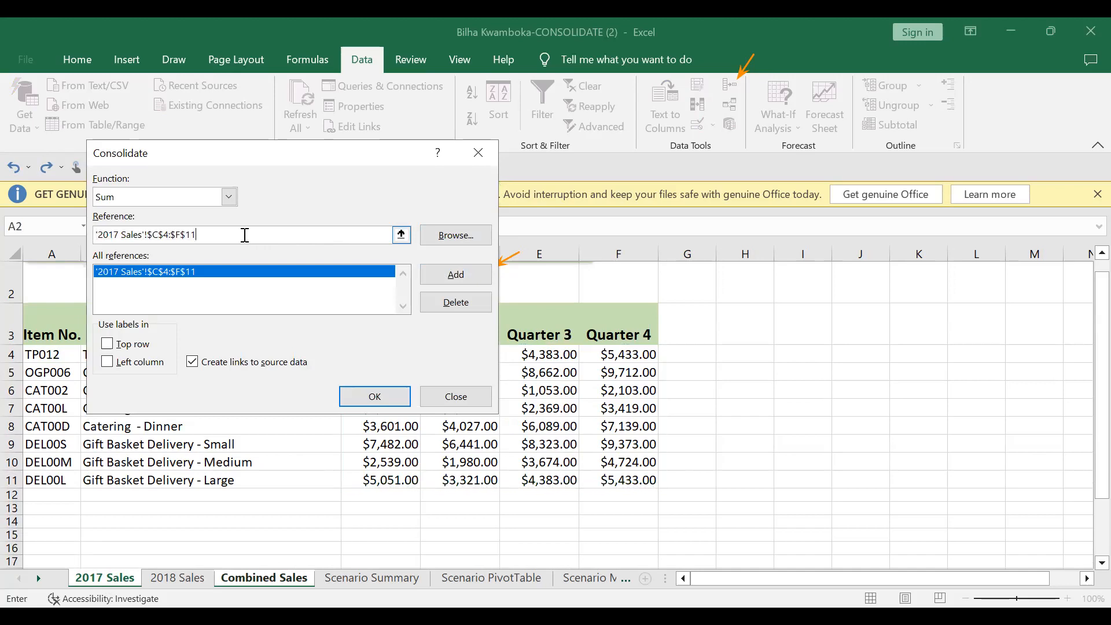
key("BackSpace")
key("BackSpace")
key("BackSpace")
key("BackSpace")
key("BackSpace")
key("BackSpace")
key("BackSpace")
key("BackSpace")
key("BackSpace")
key("BackSpace")
key("BackSpace")
key("BackSpace")
key("BackSpace")
key("BackSpace")
key("BackSpace")
key("BackSpace")
key("BackSpace")
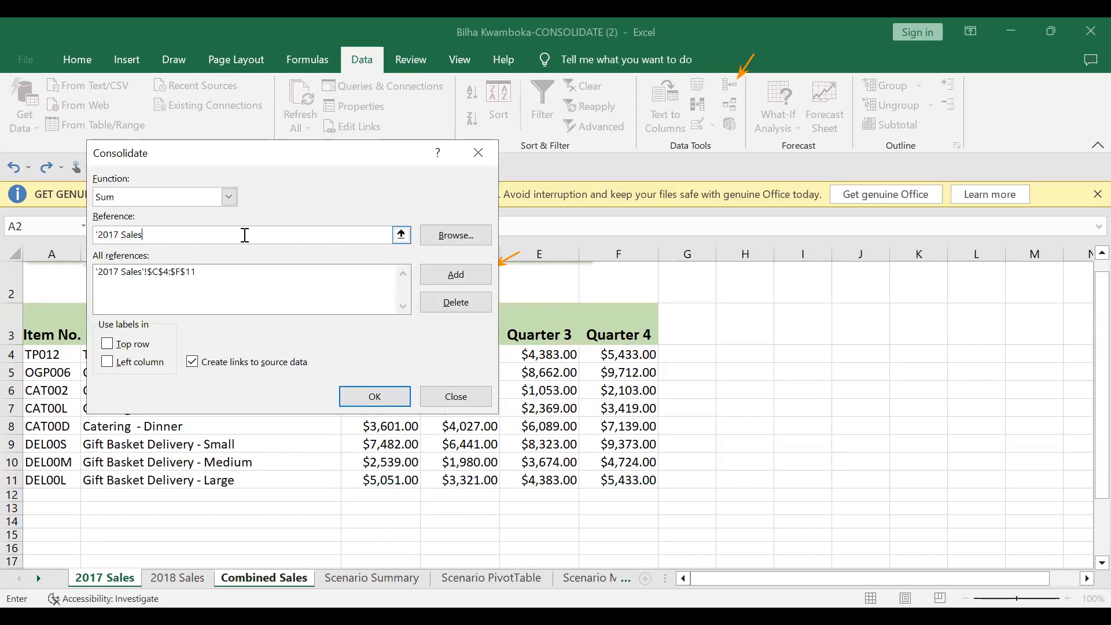
key("BackSpace")
key("BackSpace")
key("BackSpace")
key("BackSpace")
key("BackSpace")
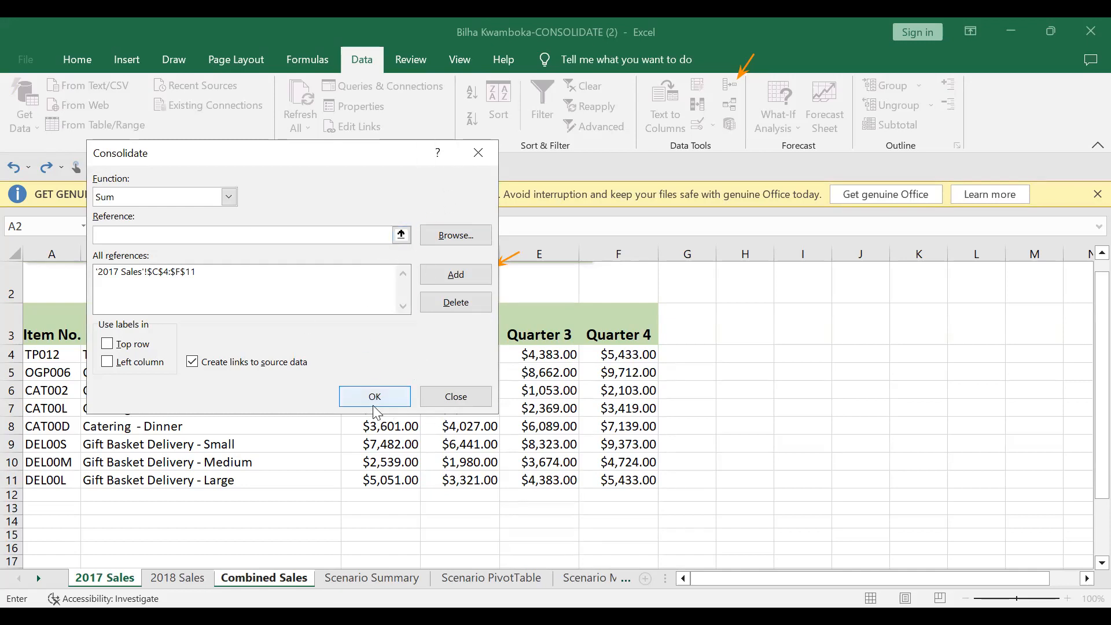
- Add the range C4:F11 of the 2018 Sales sheet as the second reference and run the linked Sum consolidation
left_click(401, 234)
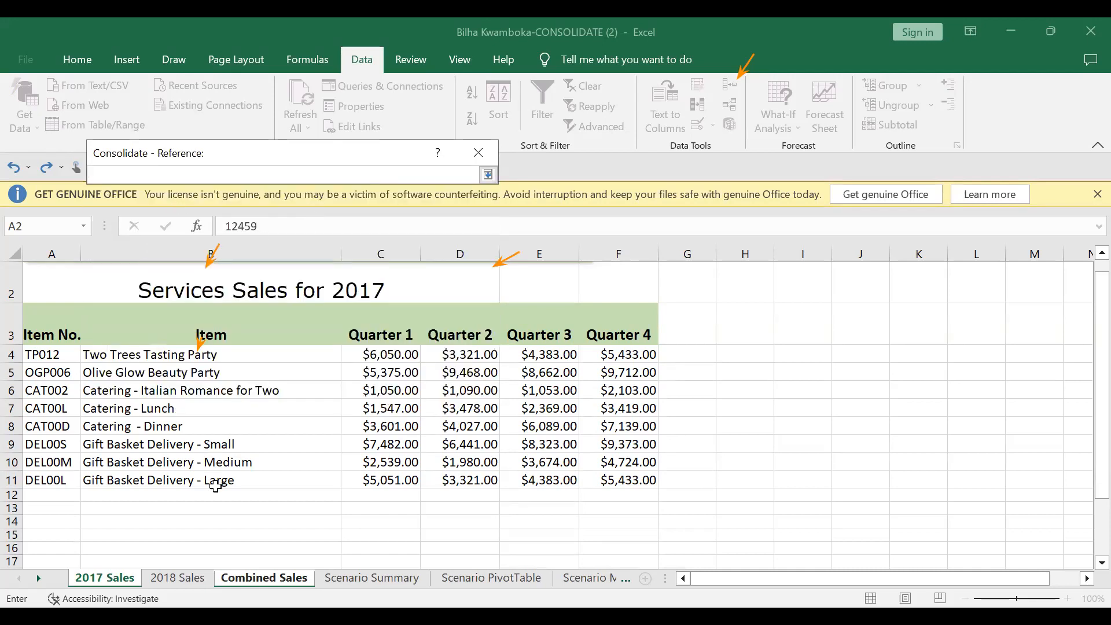
left_click(170, 576)
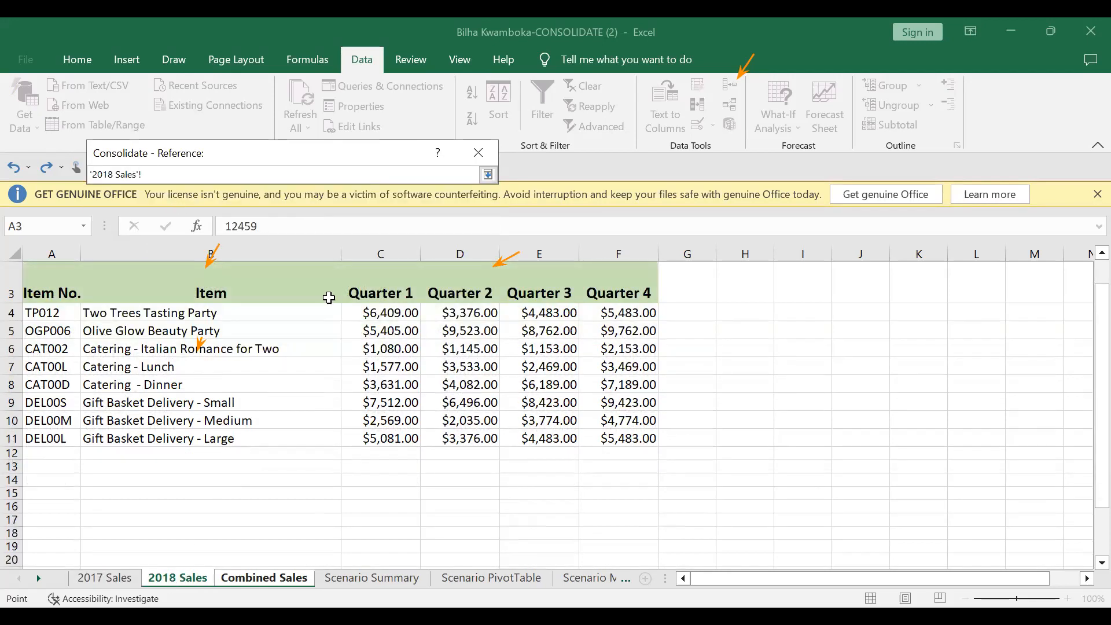
left_click_drag(387, 313, 624, 433)
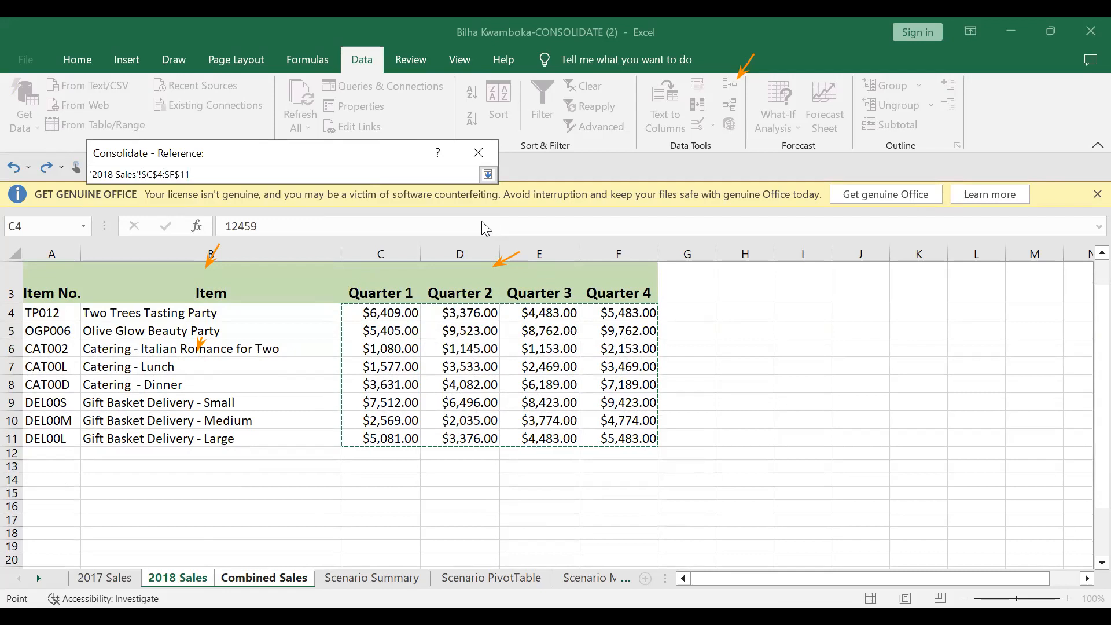
left_click(488, 176)
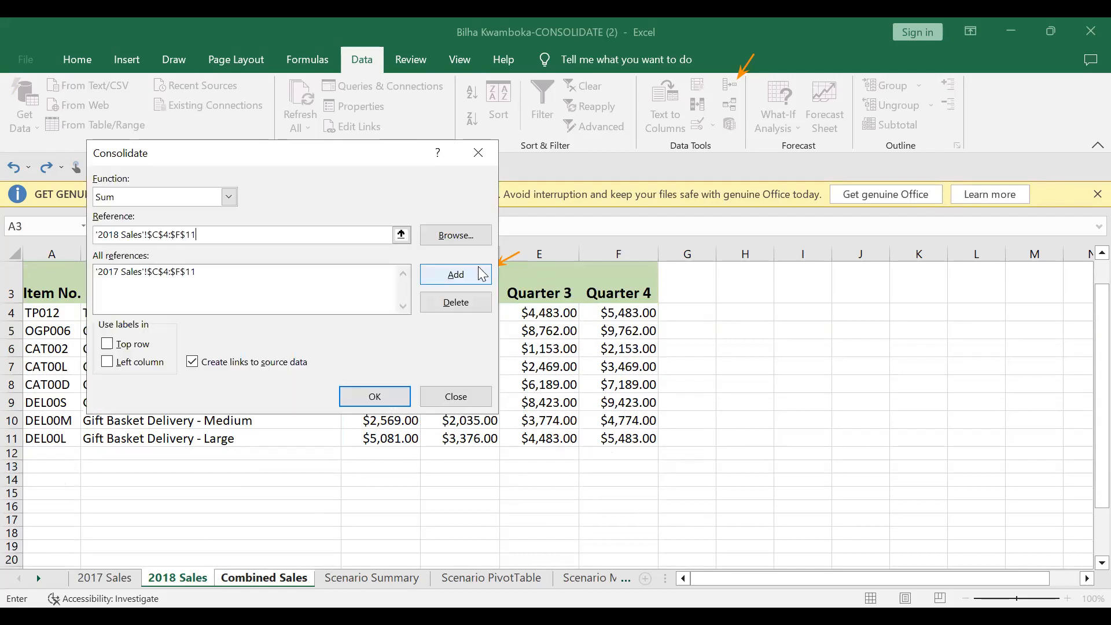
left_click(456, 274)
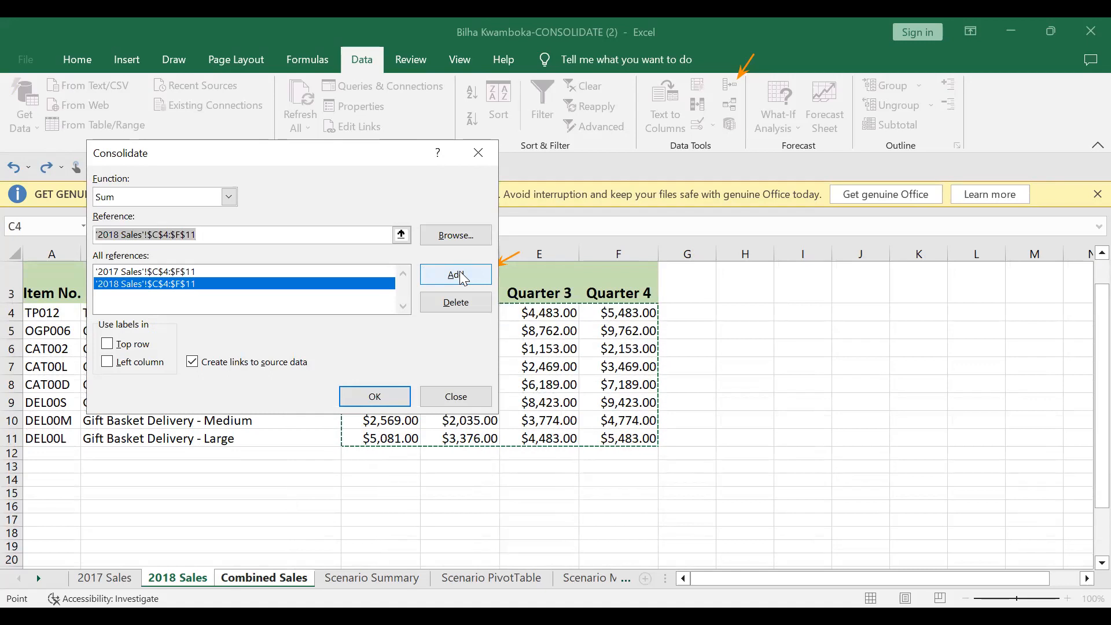
left_click(372, 396)
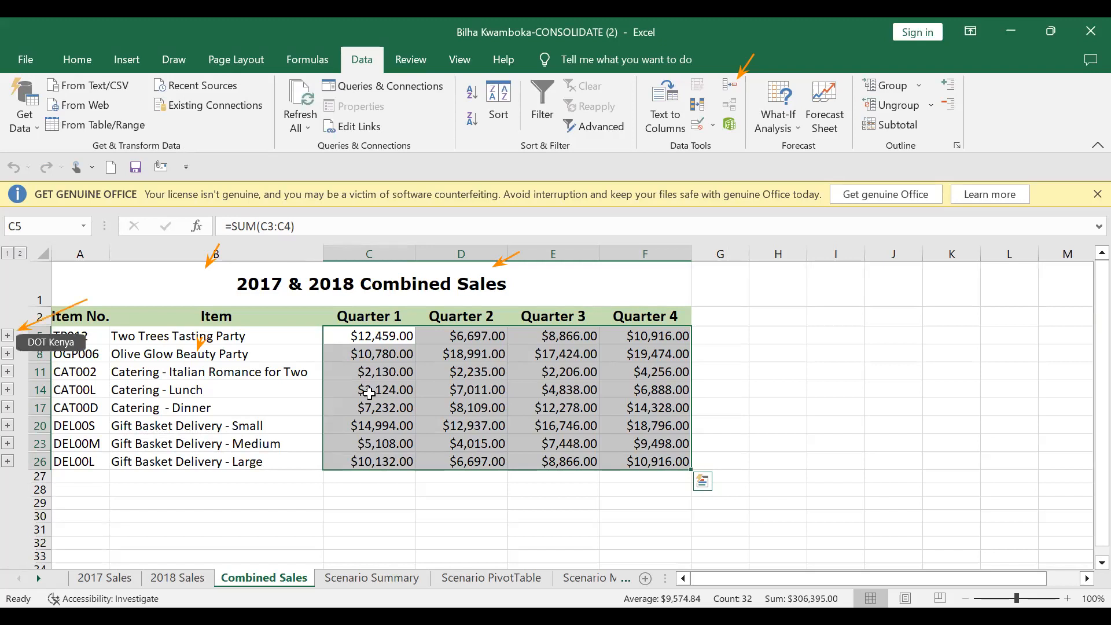
- Expand the outline groups from Two Trees Tasting Party through Gift Basket Delivery - Small to show their yearly source figures
left_click(7, 337)
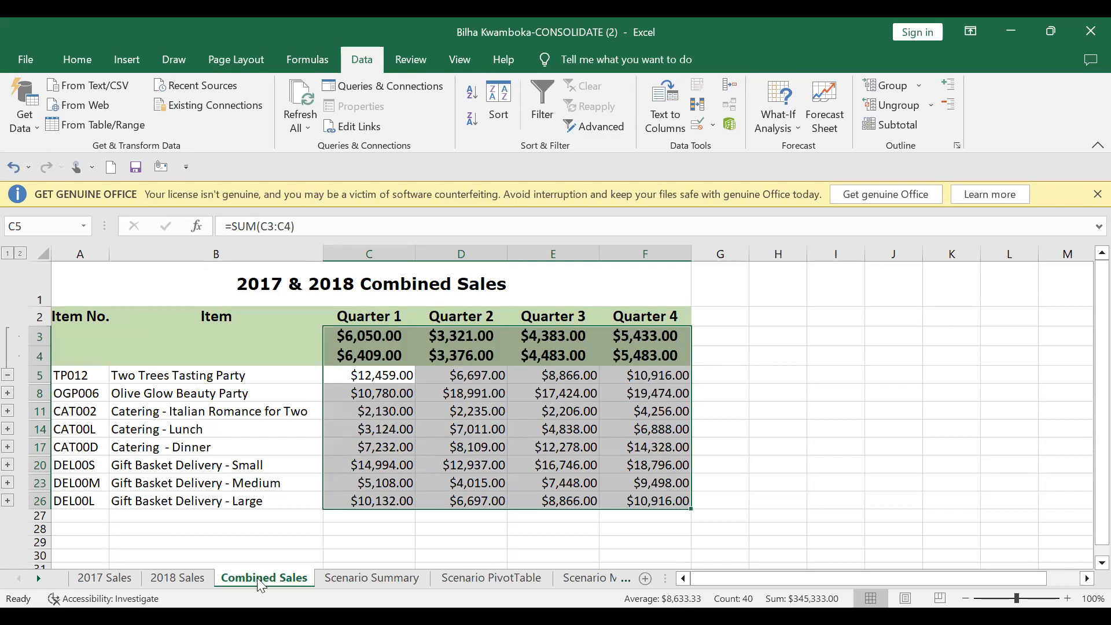
left_click(7, 393)
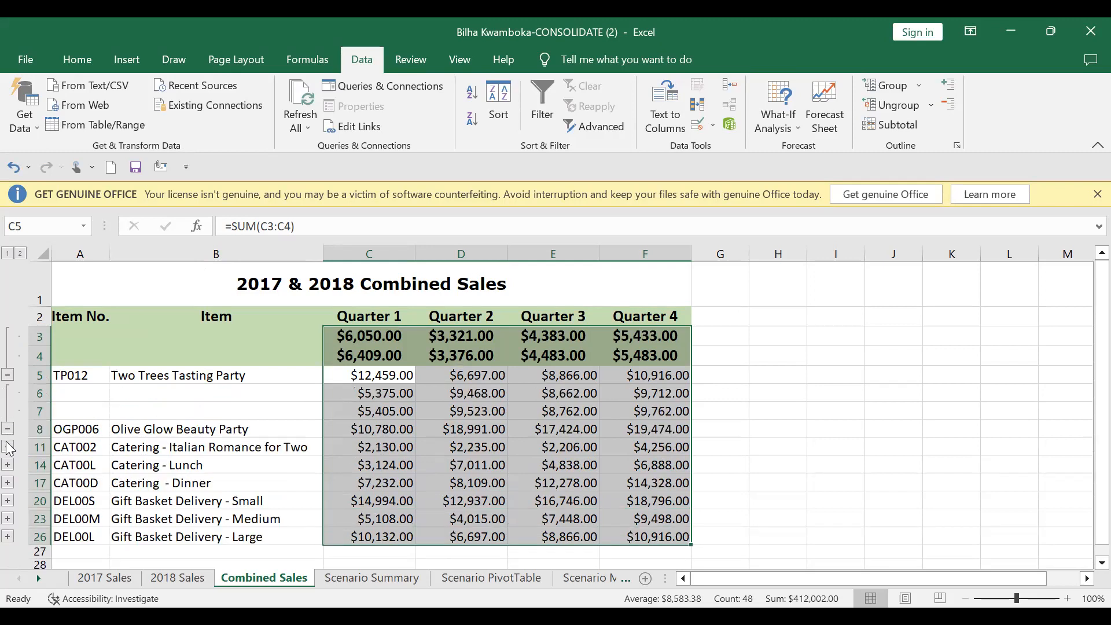
left_click(7, 447)
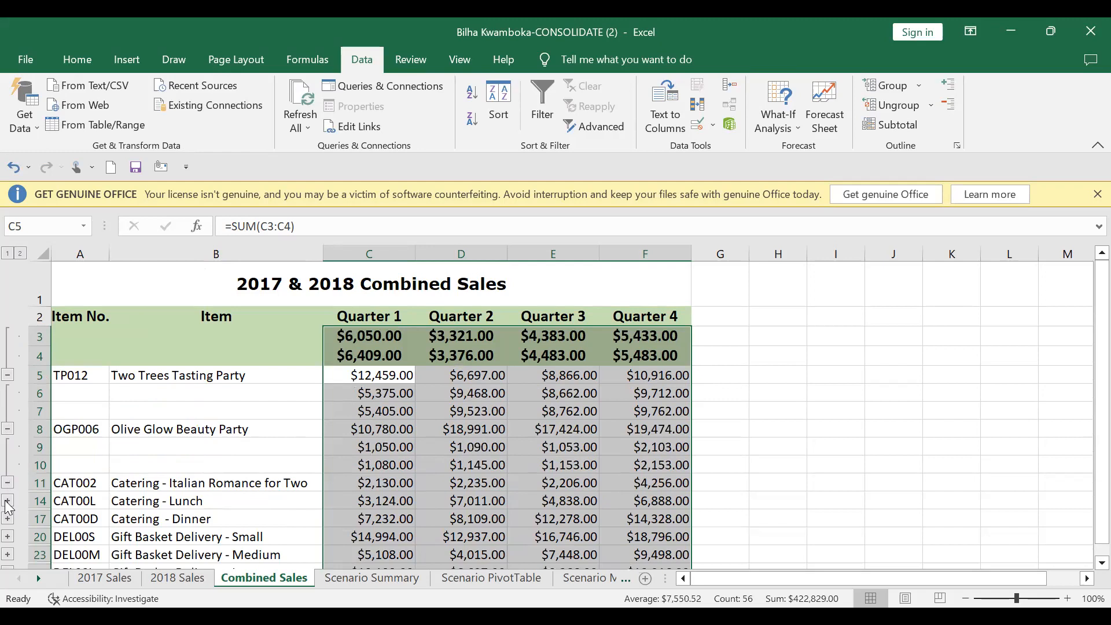
left_click(7, 501)
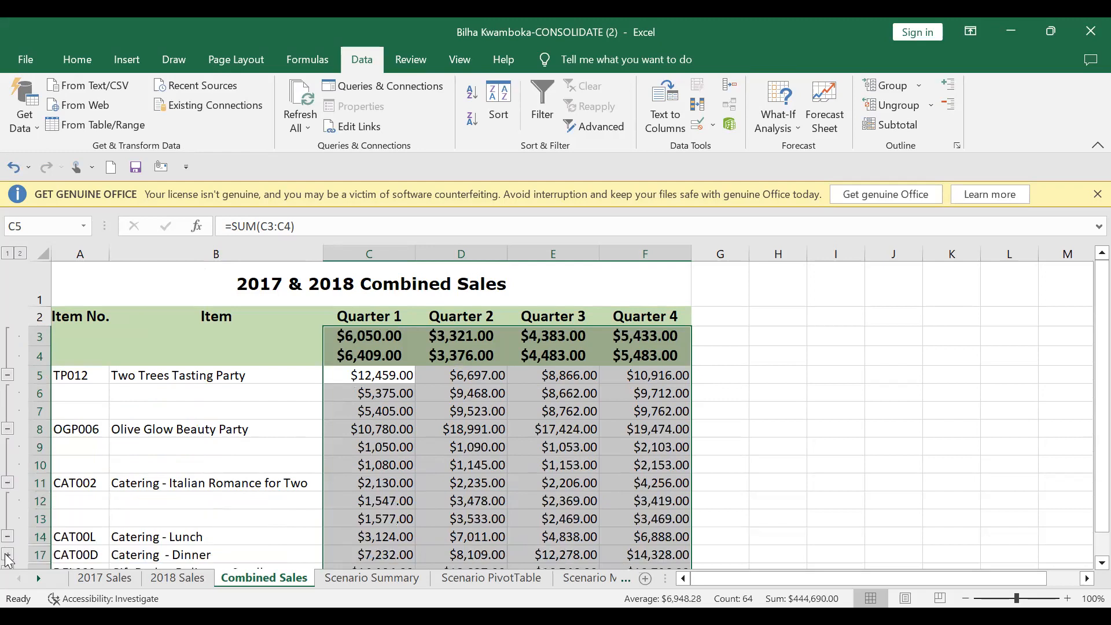
left_click(7, 554)
left_click_drag(1099, 400, 1085, 454)
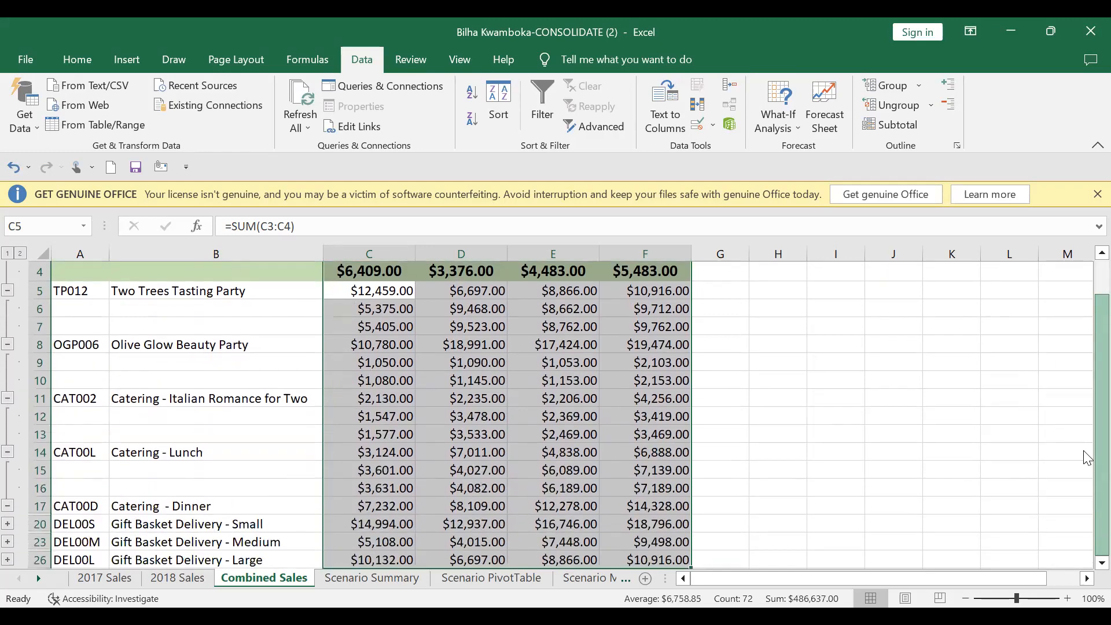
left_click(8, 524)
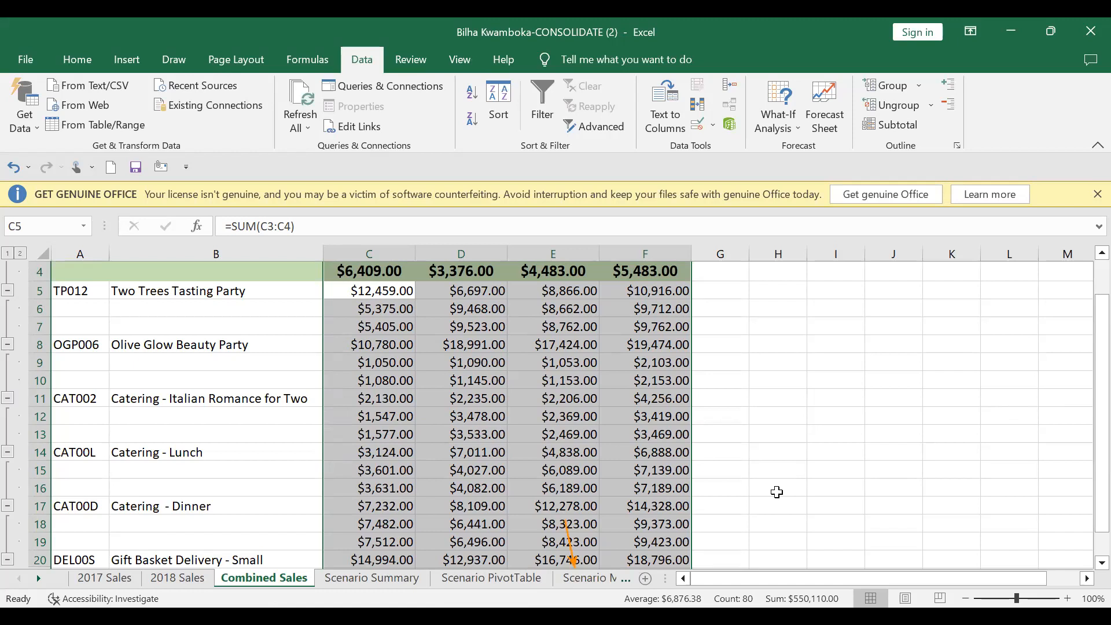
- Go to the Scenario Manager worksheet with the 2019 service sales
left_click(541, 613)
left_click(646, 579)
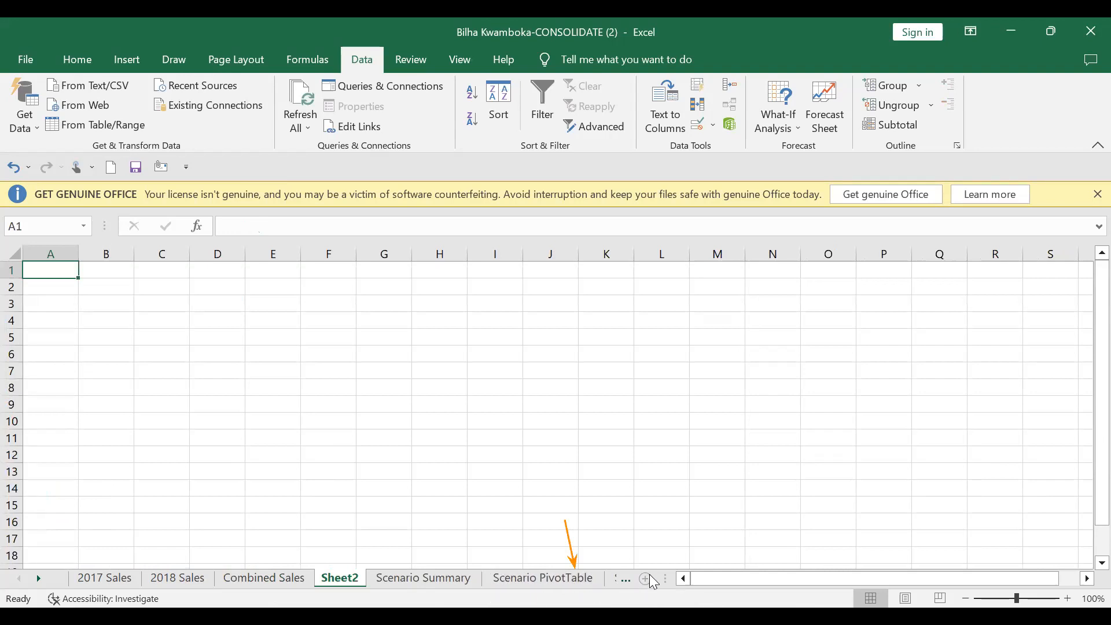
left_click(626, 579)
left_click(627, 579)
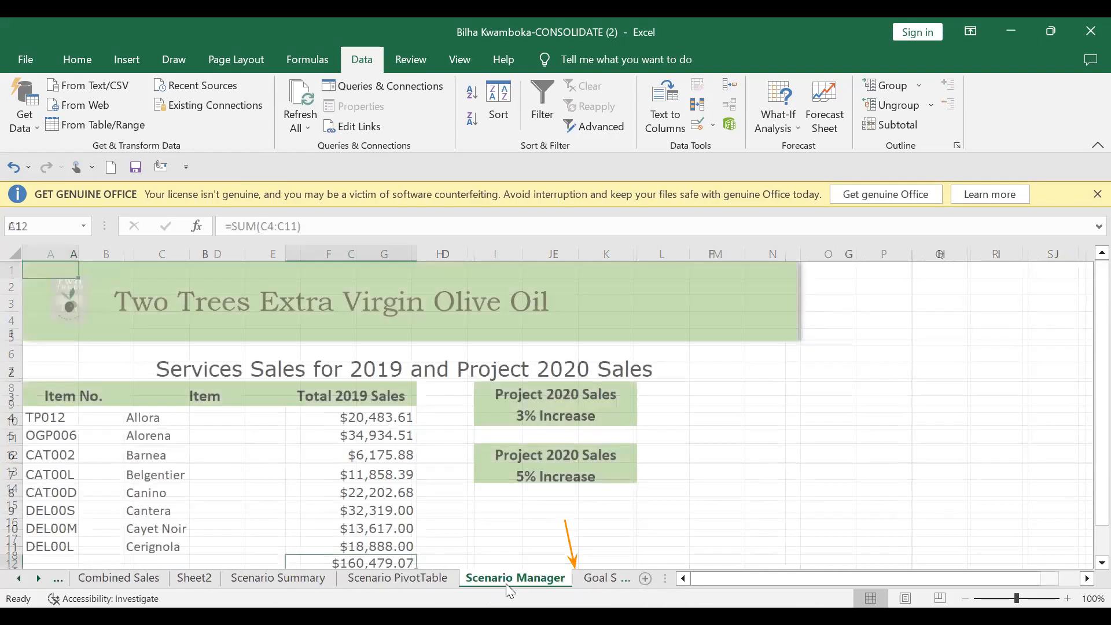
left_click(623, 581)
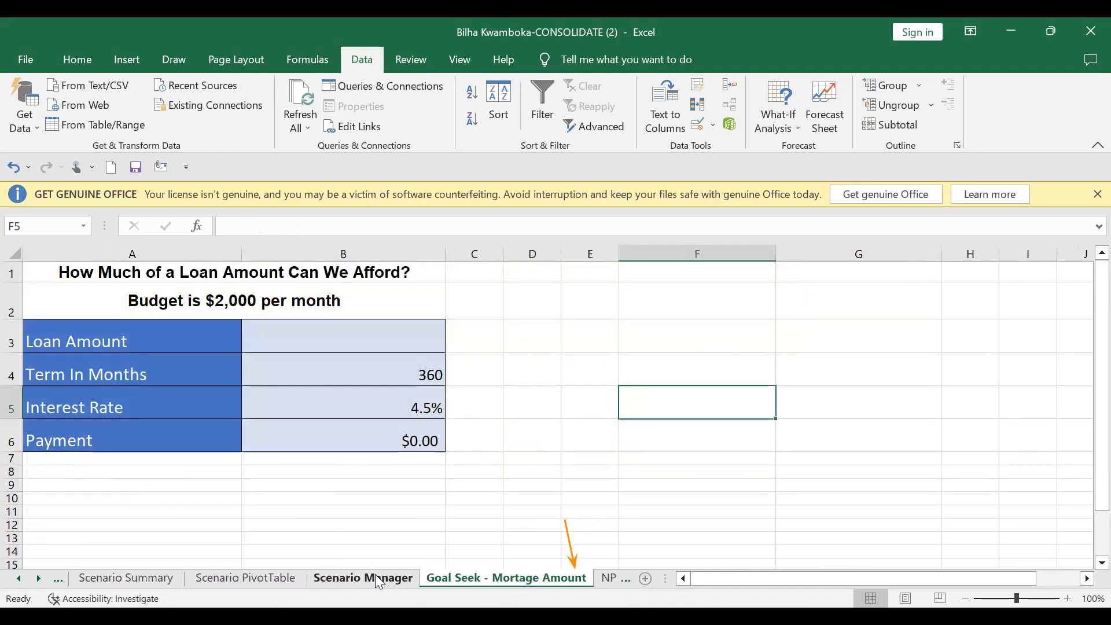
left_click(379, 579)
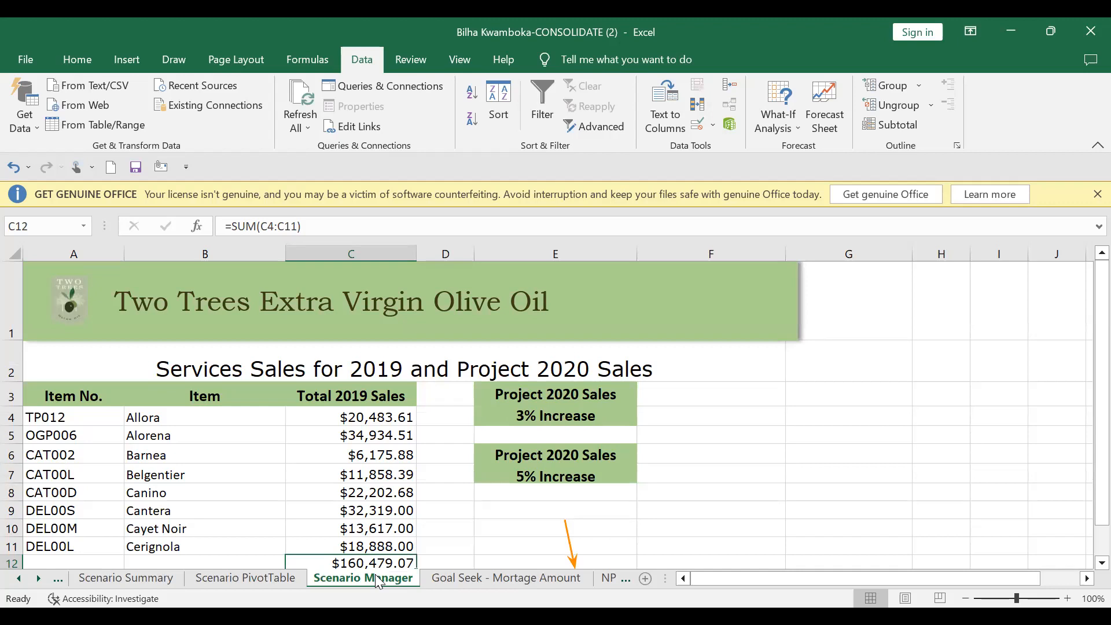
left_click_drag(1088, 350, 1087, 354)
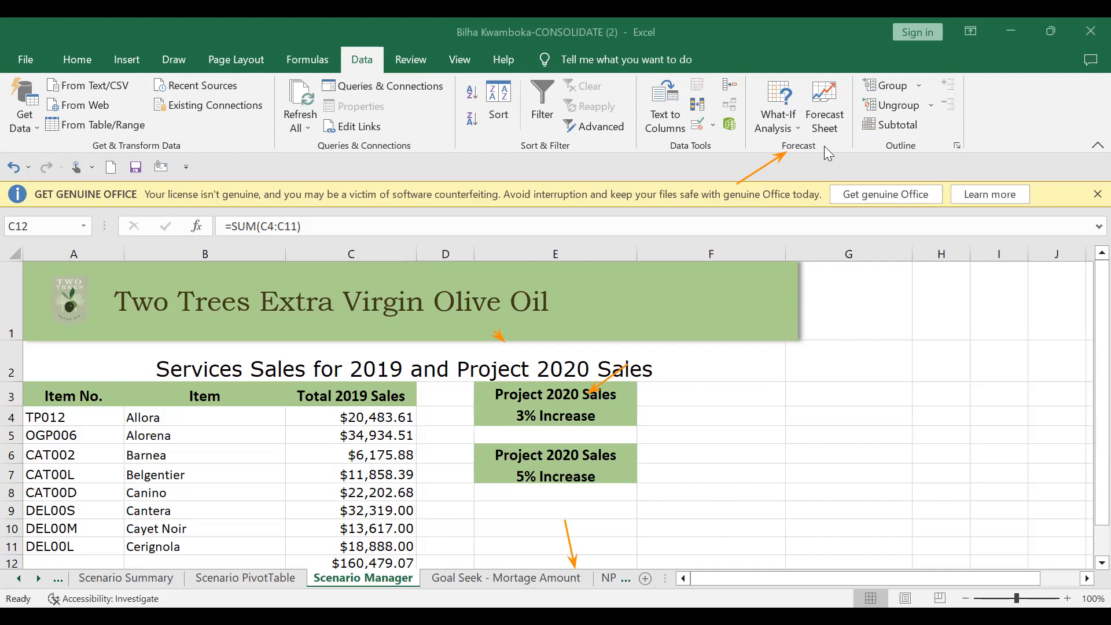
- Delete the existing scenarios 2019 Sales, 3% Increase in Sales 2020 and 5% Increase in Sales 2020 in the Scenario Manager
left_click(797, 129)
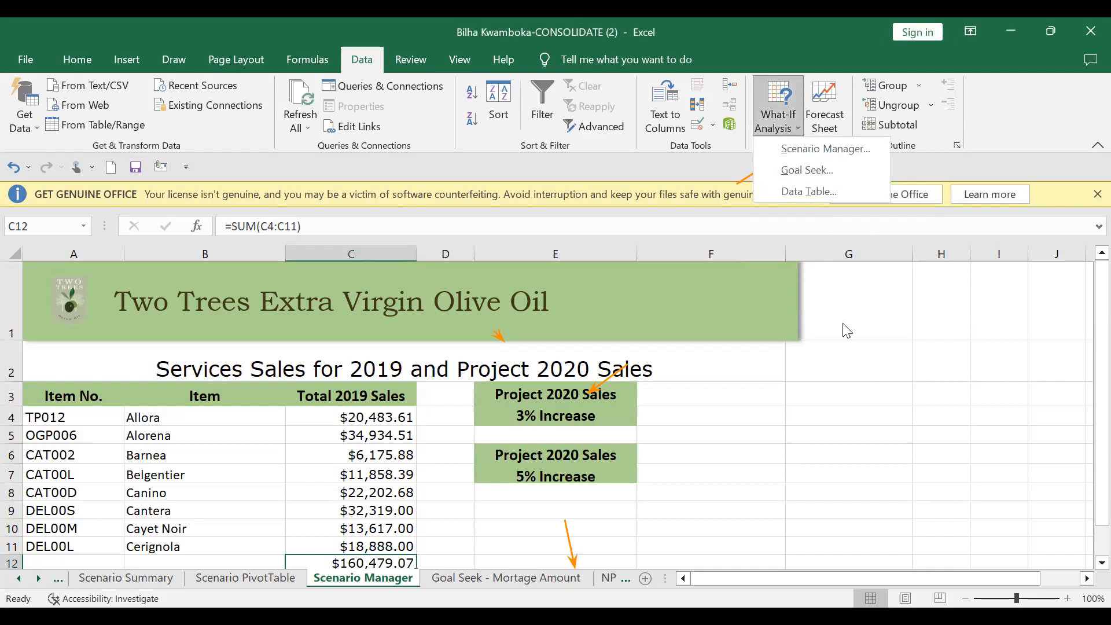
left_click(797, 132)
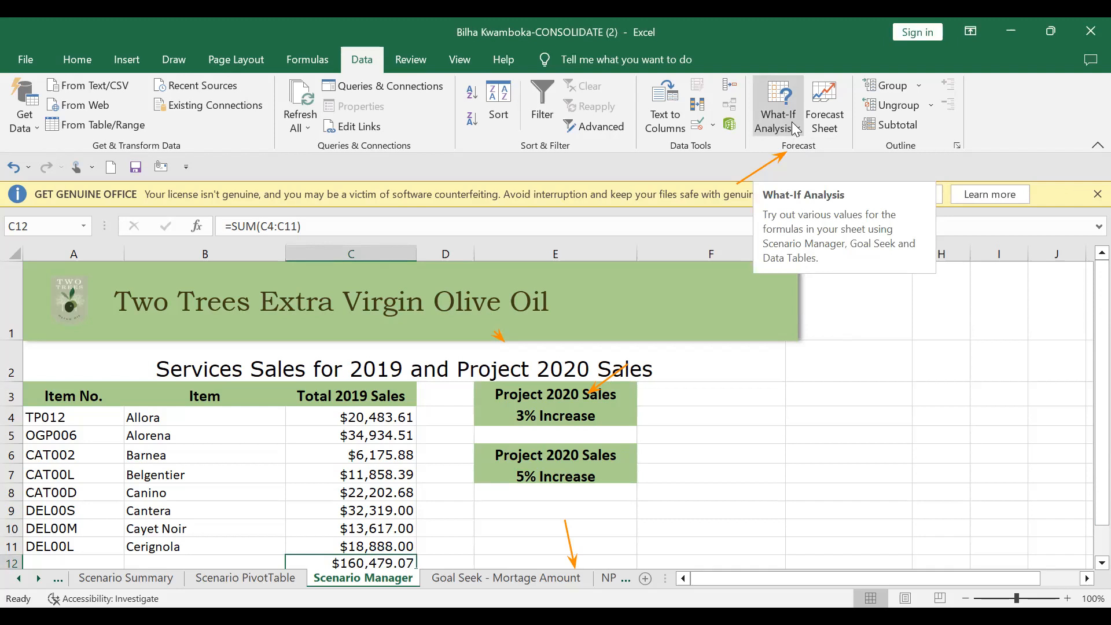
left_click(797, 130)
left_click(803, 148)
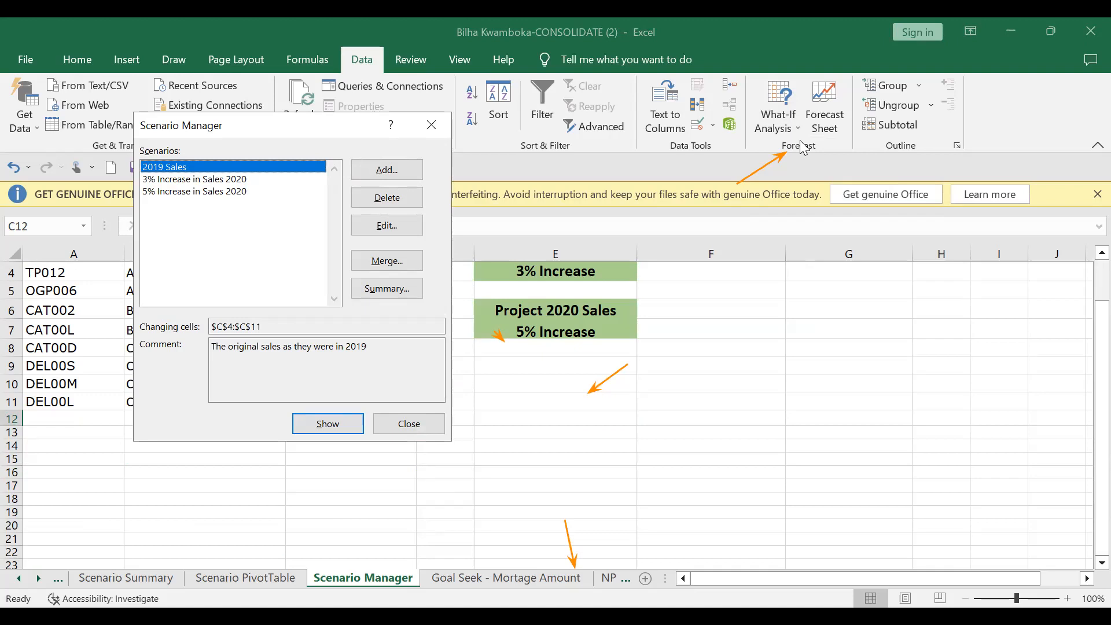
left_click(387, 198)
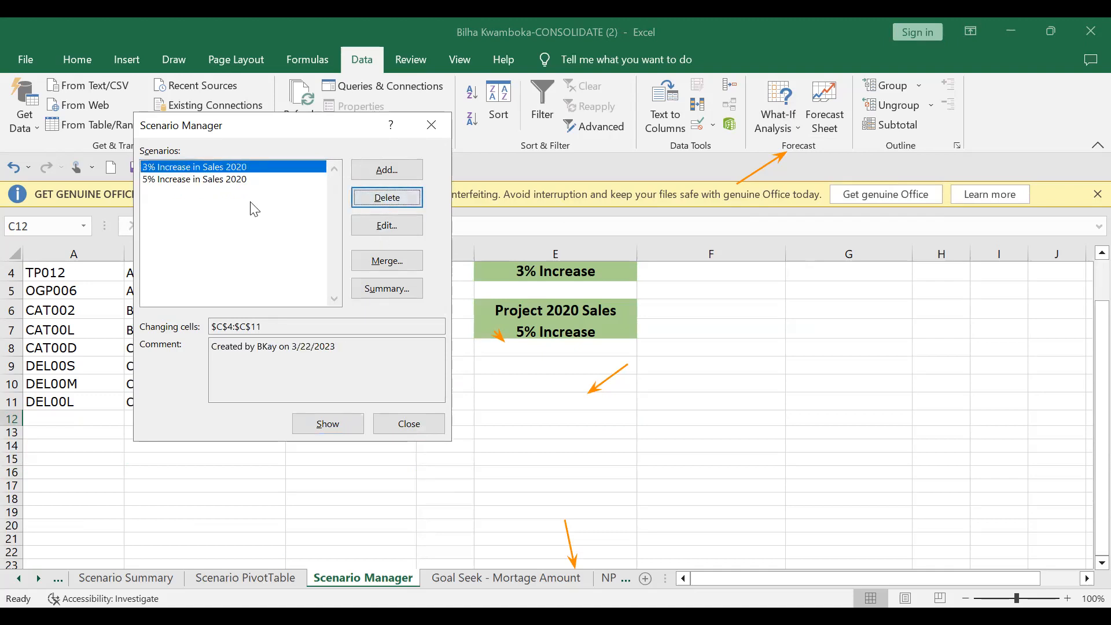
left_click(398, 200)
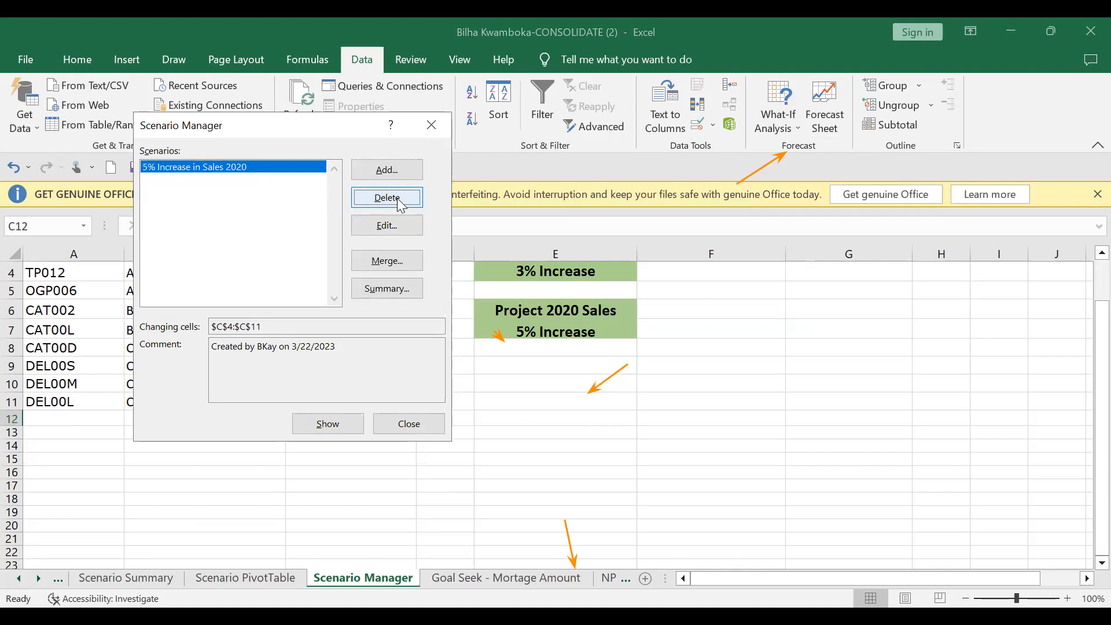
left_click(400, 199)
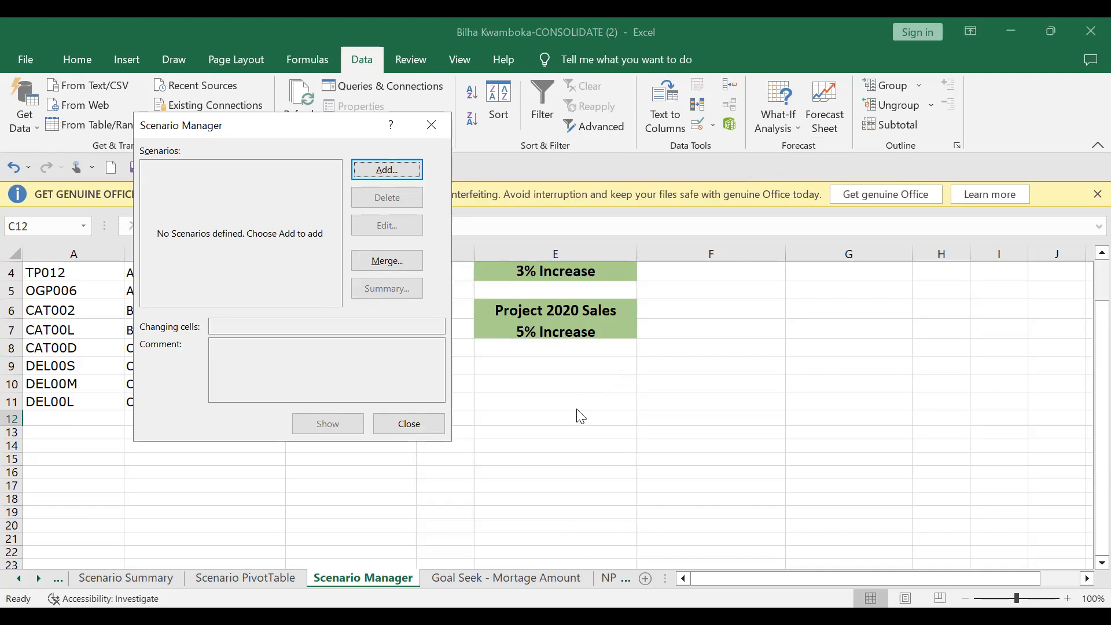
left_click(380, 170)
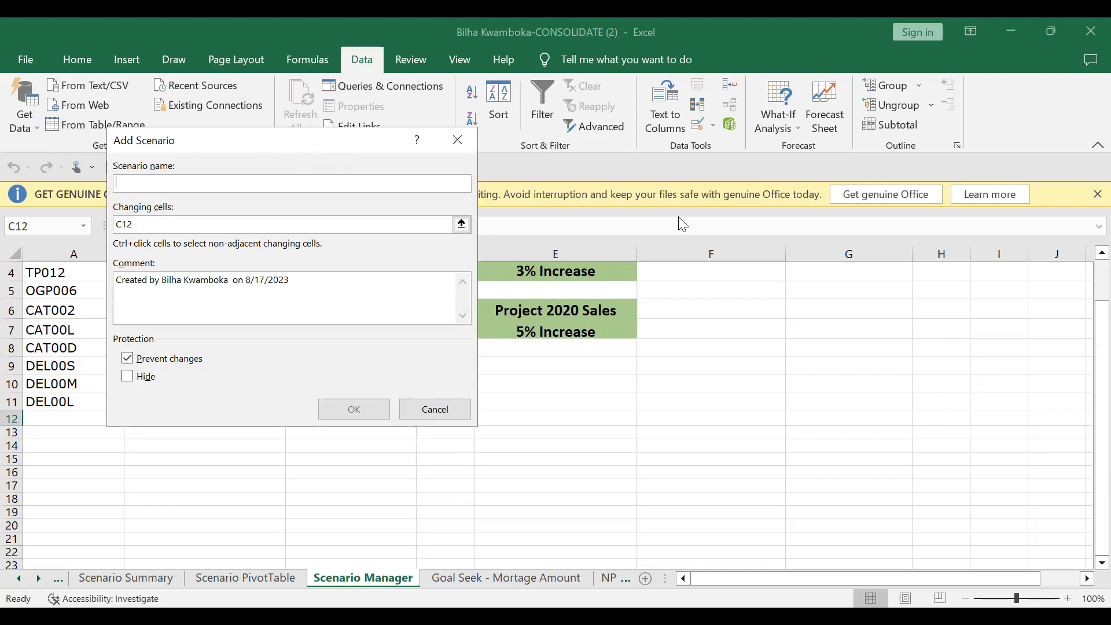
left_click_drag(682, 224, 851, 275)
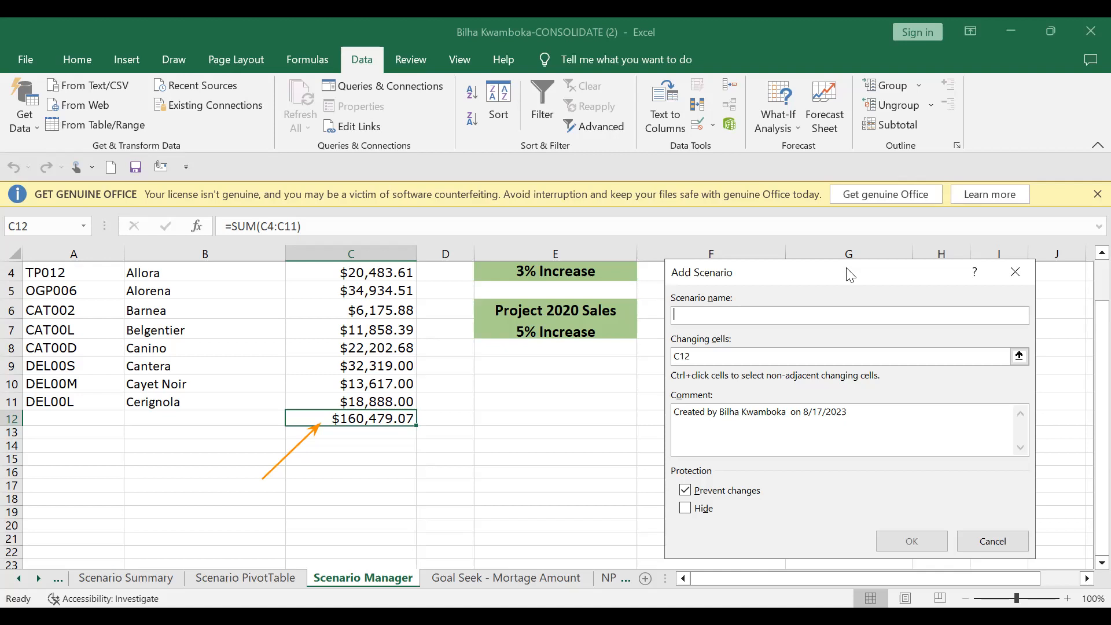
type("Origi")
key("BackSpace")
key("BackSpace")
key("BackSpace")
key("BackSpace")
key("BackSpace")
type("2019 sales")
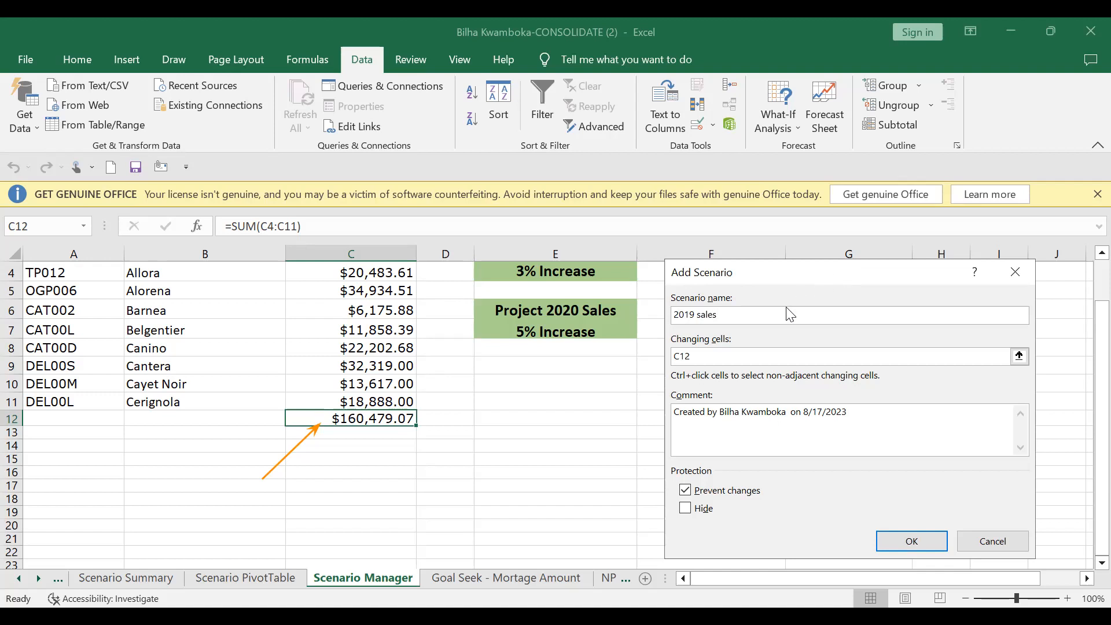
double_click(701, 316)
type("Sales")
key("Return")
left_click(564, 371)
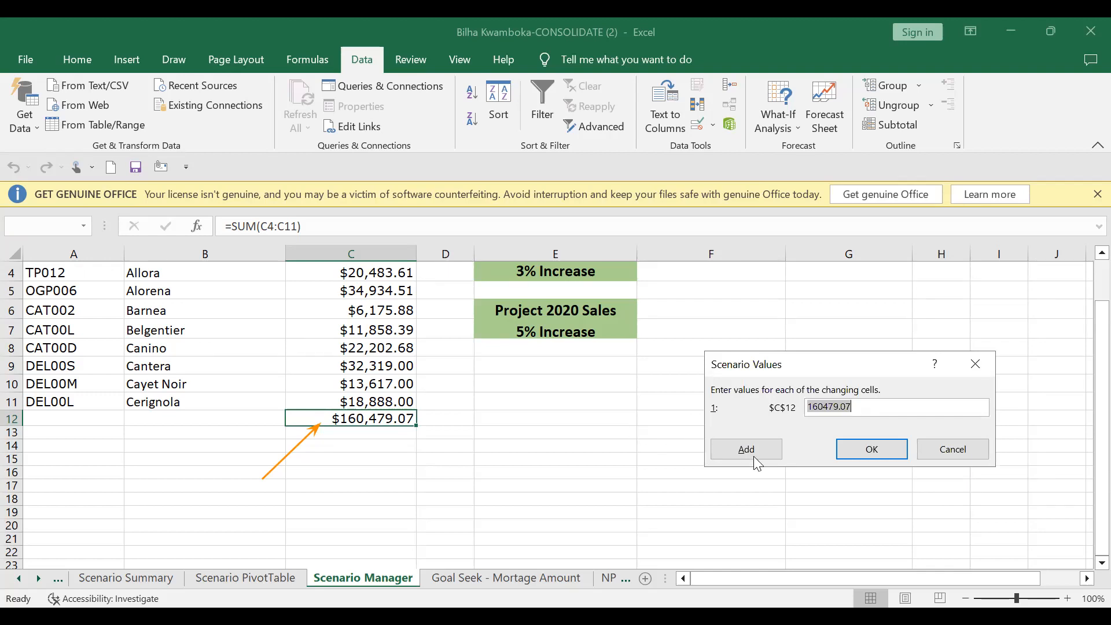
left_click(949, 457)
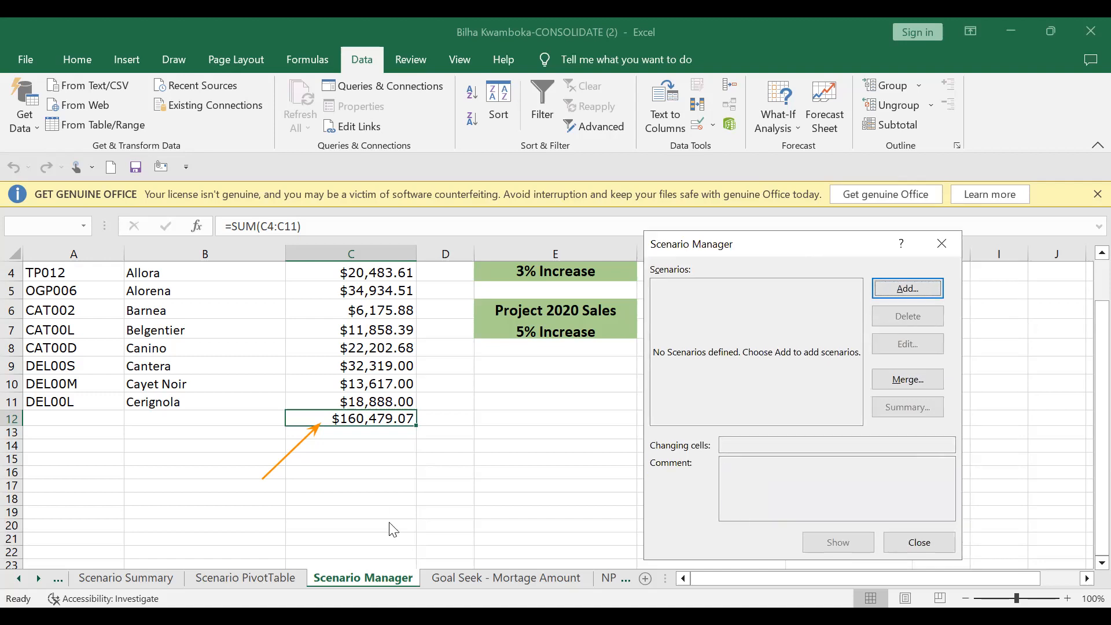
key("Return")
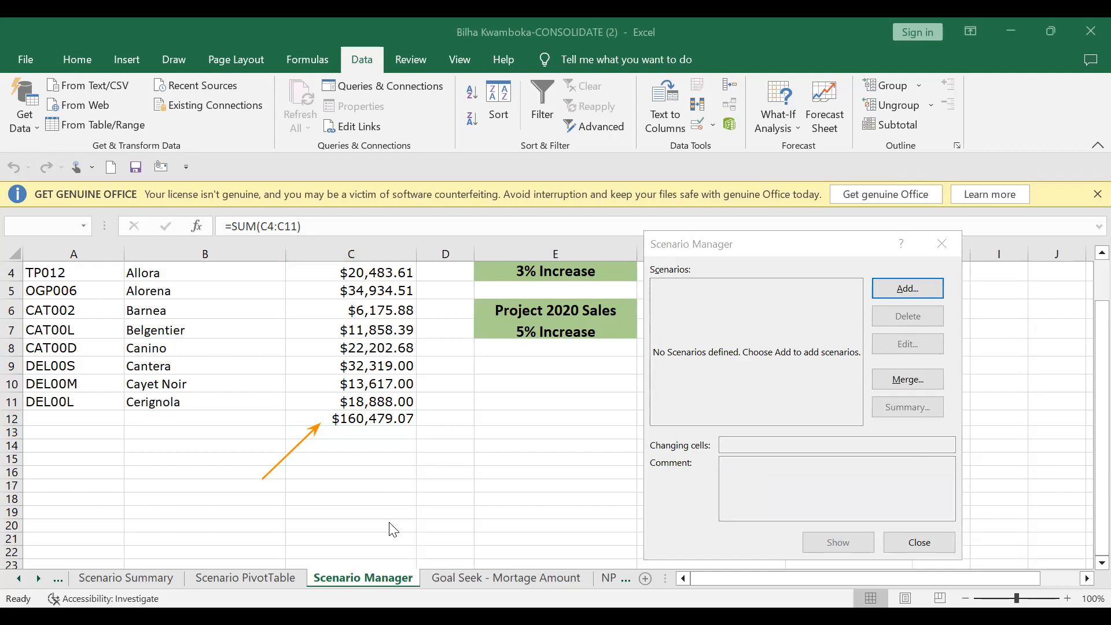
- Add a scenario named 2019 Sales with C4:C11 as the changing cells, keeping the original sales values
left_click(904, 294)
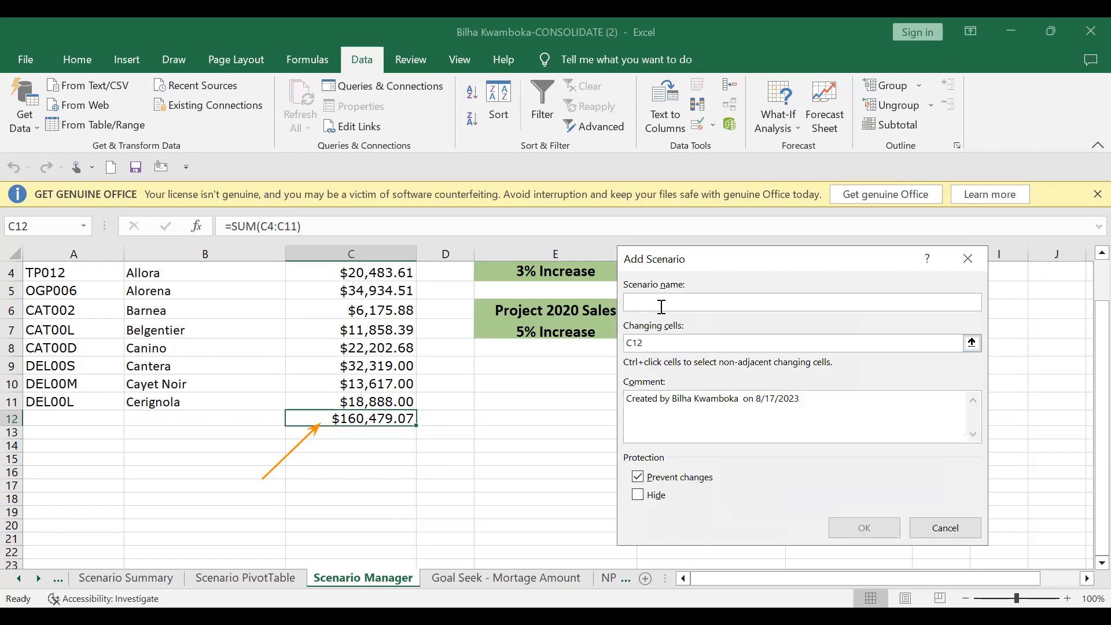
type("2019 Sales")
left_click(651, 343)
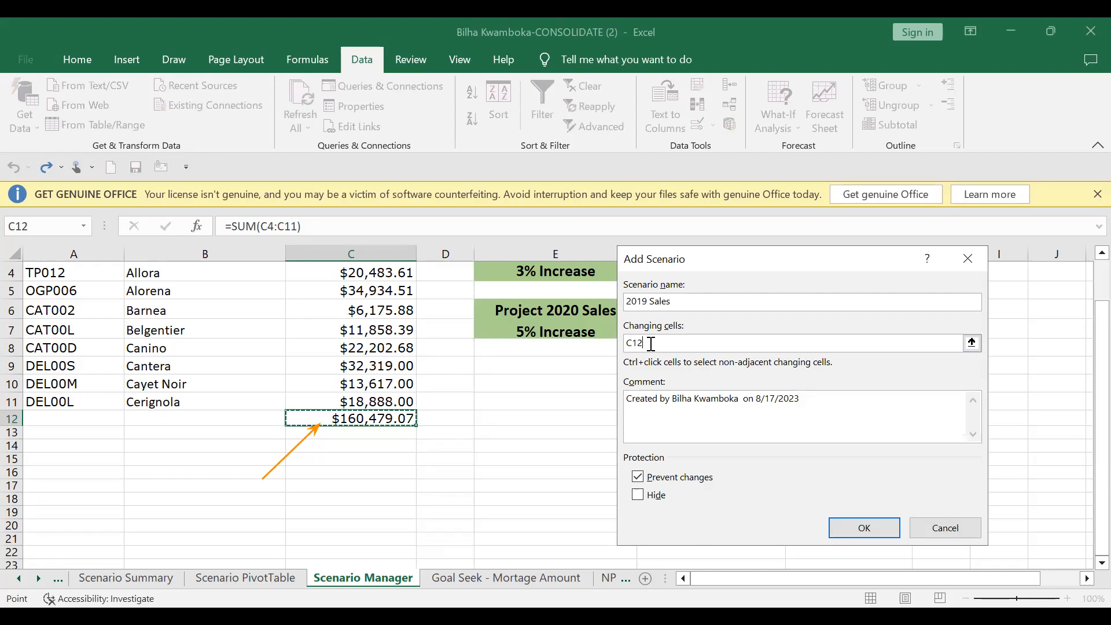
left_click(651, 344)
key("BackSpace")
key("BackSpace")
key("BackSpace")
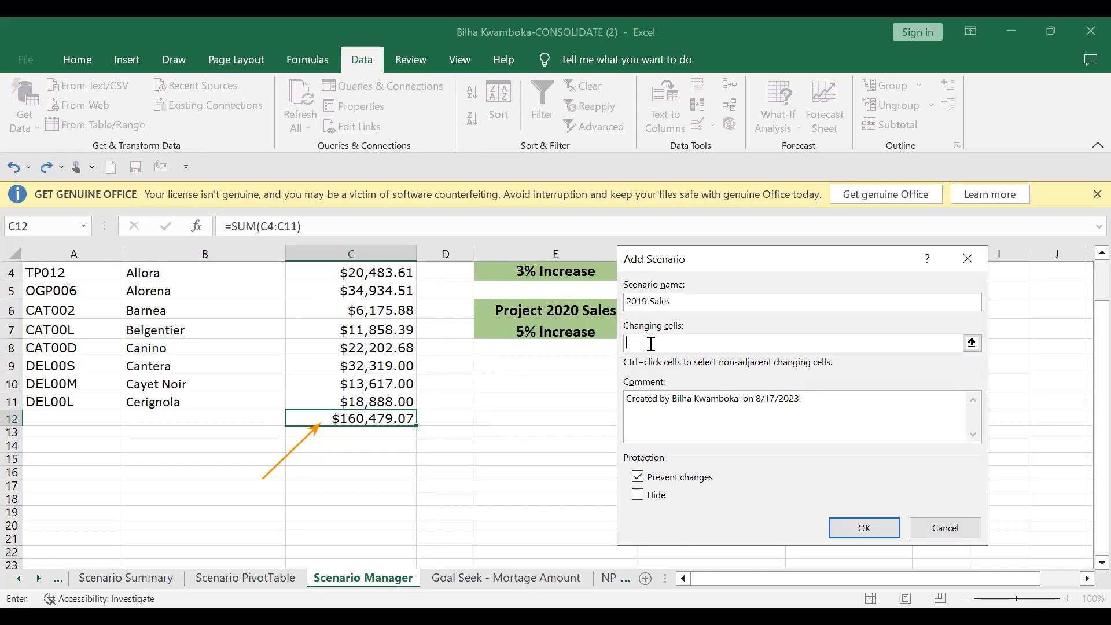
scroll(651, 344, "up", 1)
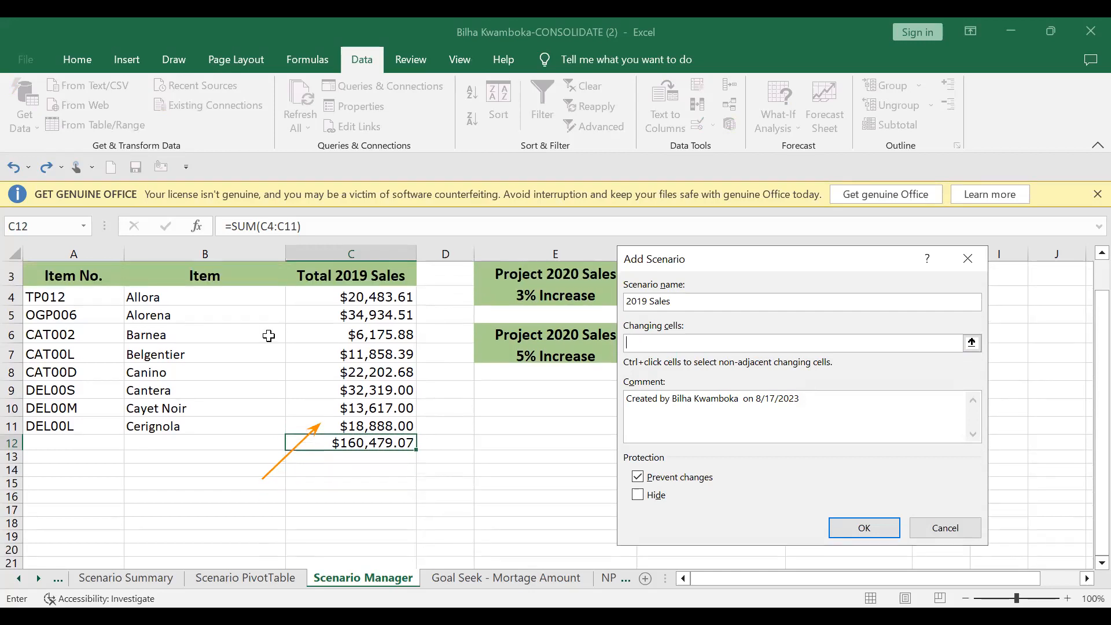
left_click(357, 301)
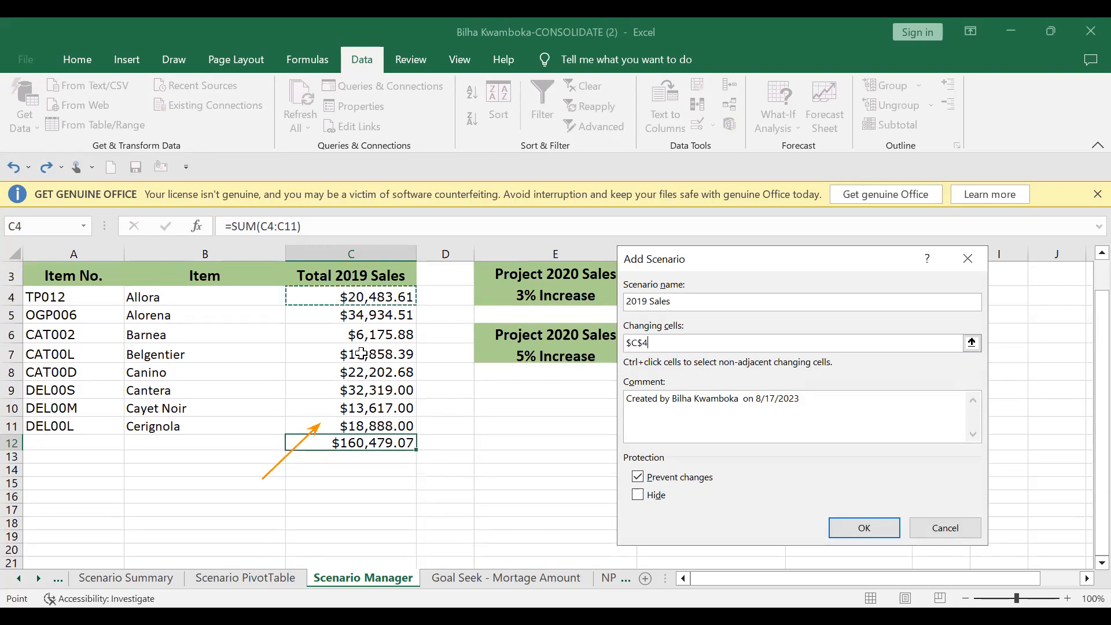
left_click(370, 426, "shift")
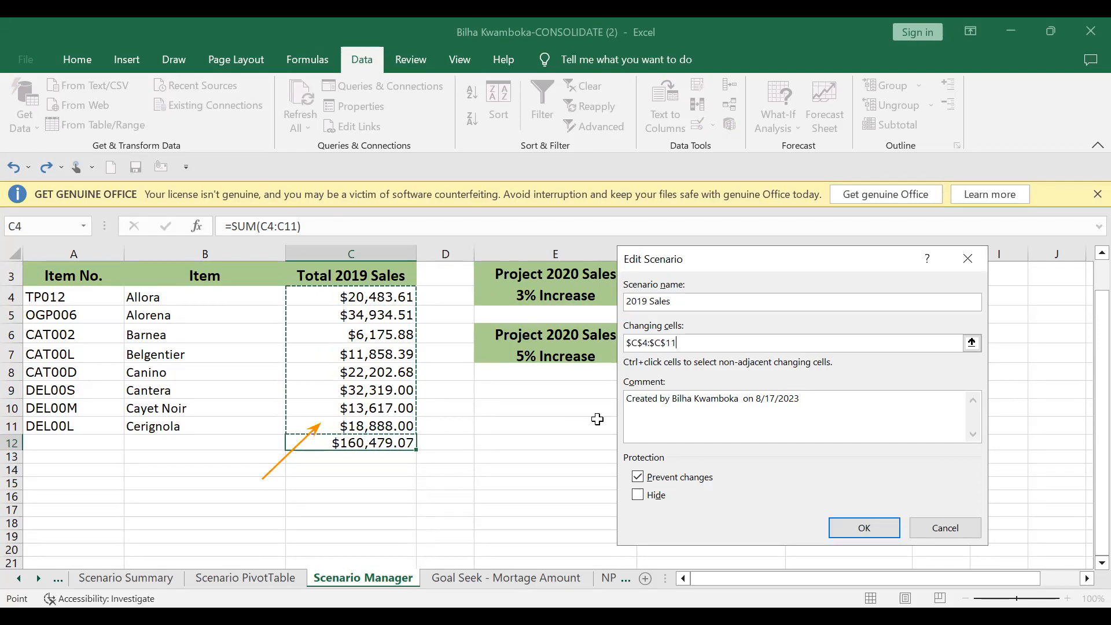
left_click(861, 523)
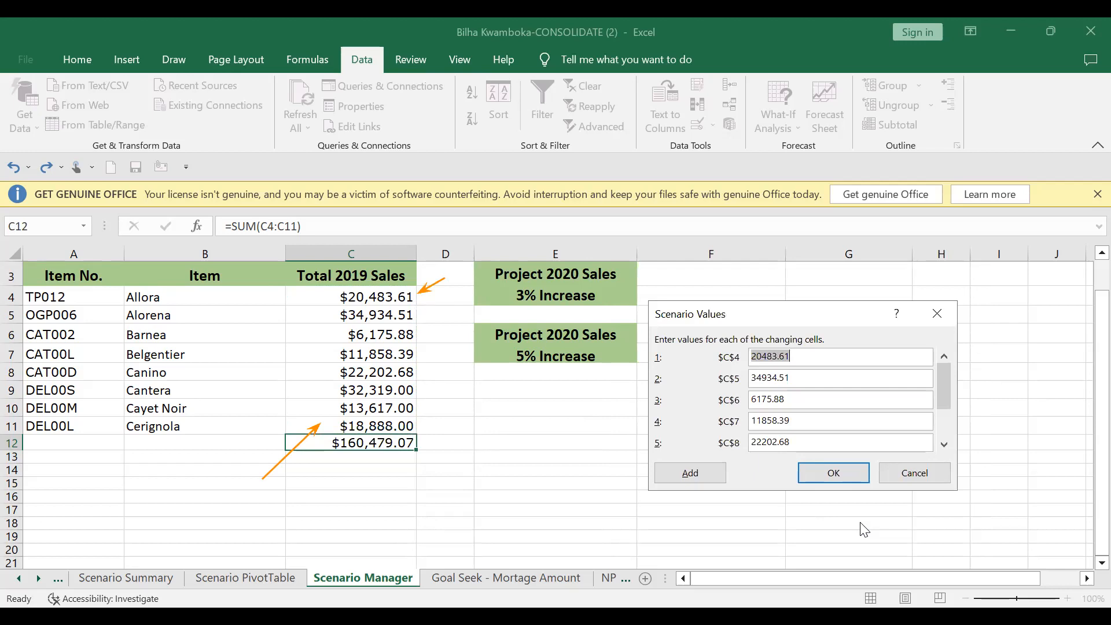
left_click(820, 480)
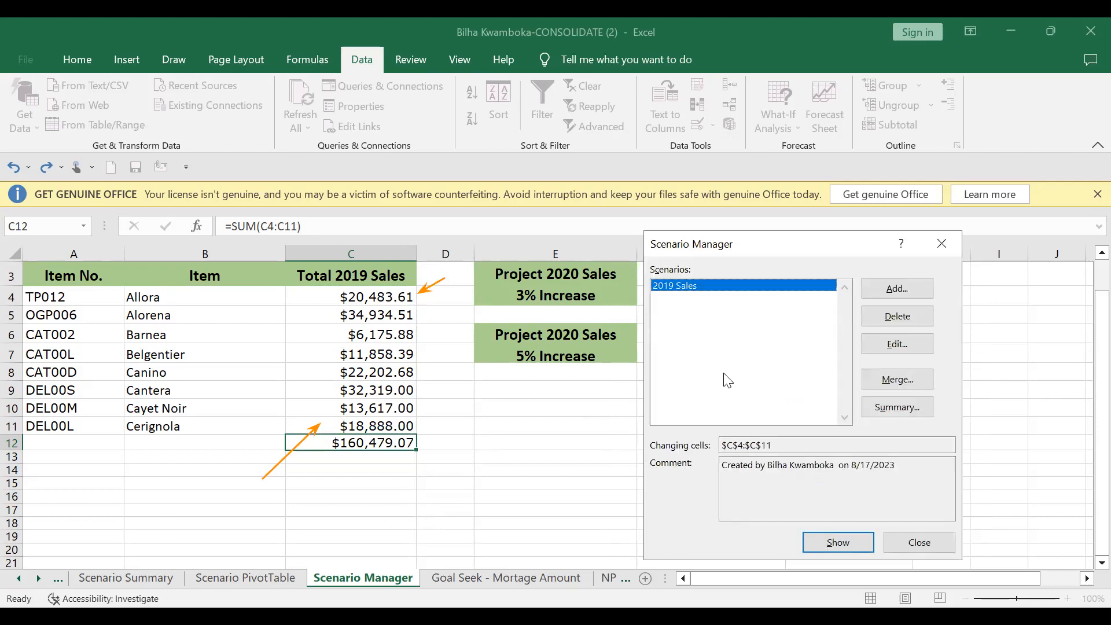
- Create a second scenario named "2020 Sales 3% increase" with the changing cells C4:C11 and proceed to its values
left_click(904, 290)
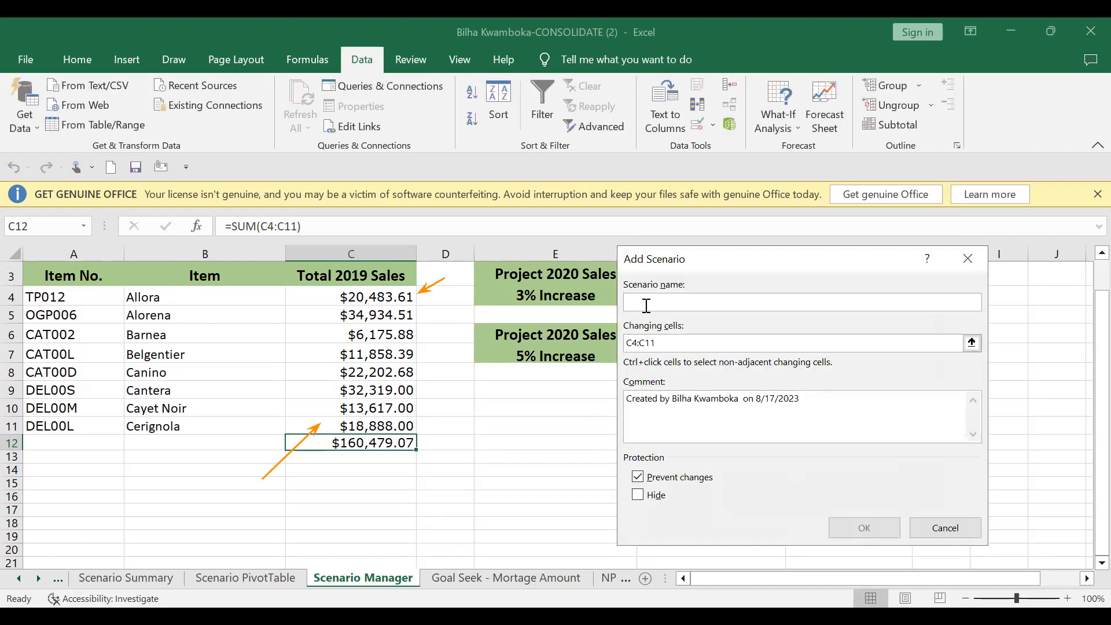
type("3%")
key("BackSpace")
key("BackSpace")
type("2020 Sales 3% increase")
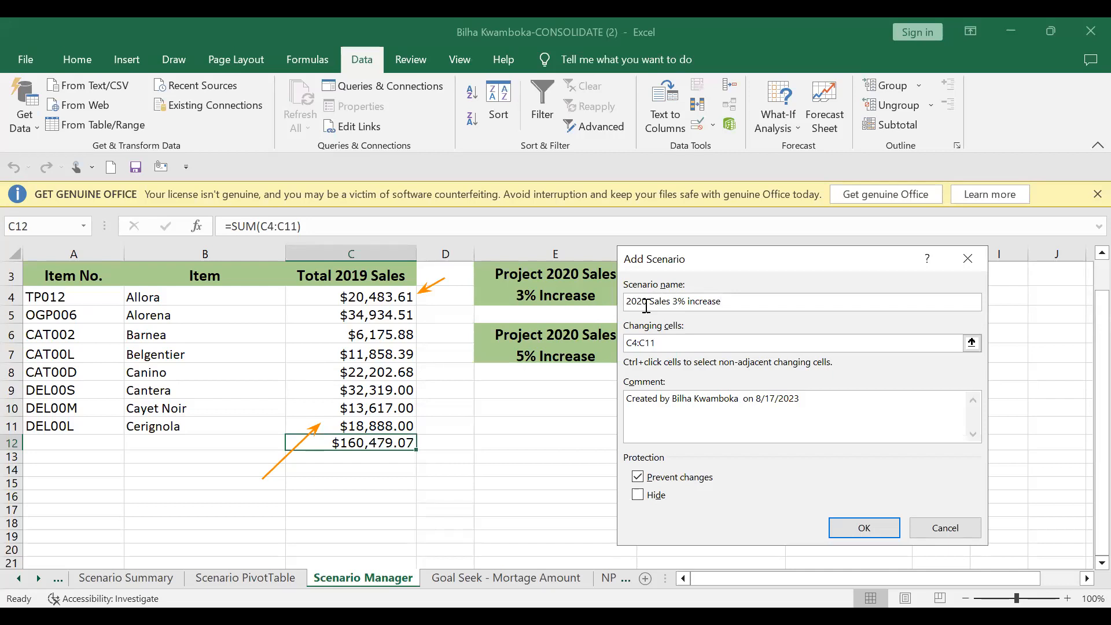
left_click(845, 524)
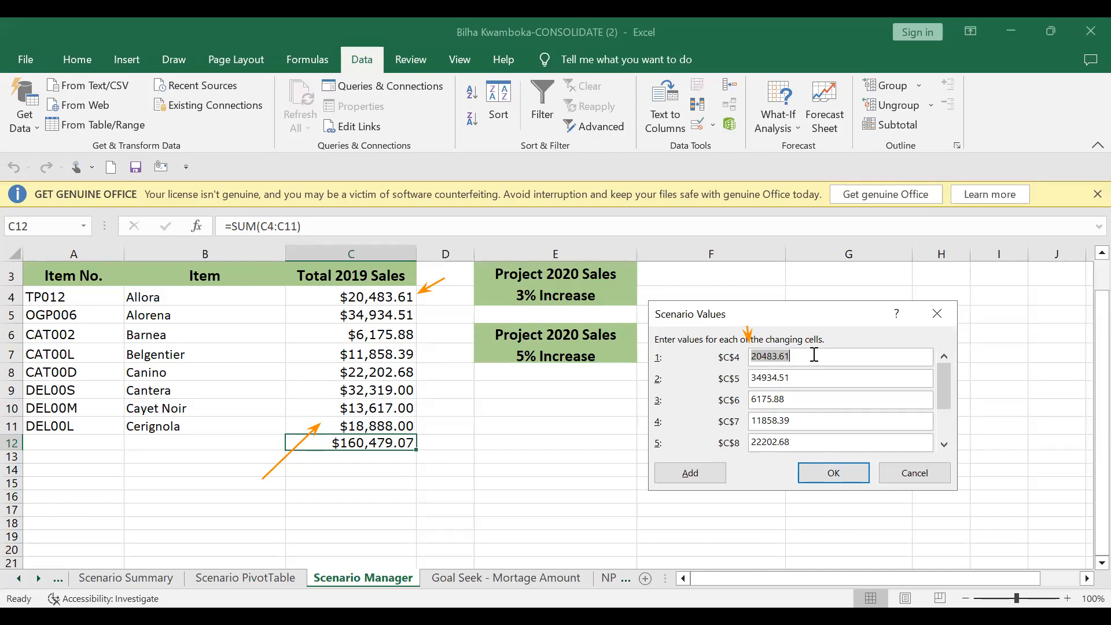
type("=1")
key("BackSpace")
key("BackSpace")
- Set the scenario value for C4 to =1.03*20483.61 for the 3% increase
left_click(755, 357)
type("=1.03%")
key("BackSpace")
type("*")
right_click(777, 354)
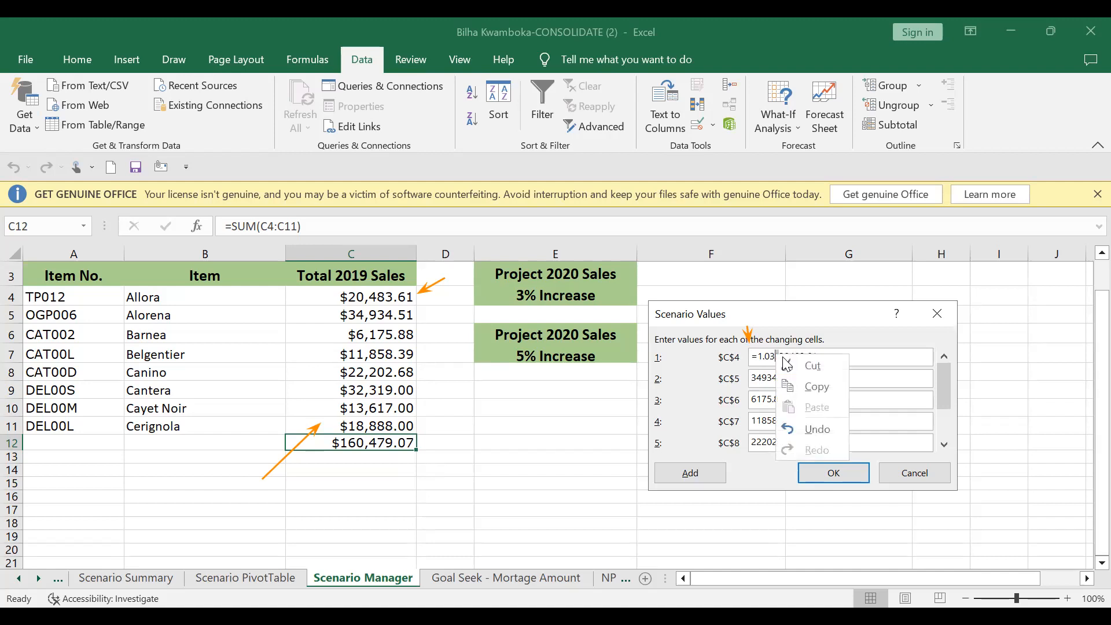
left_click(808, 385)
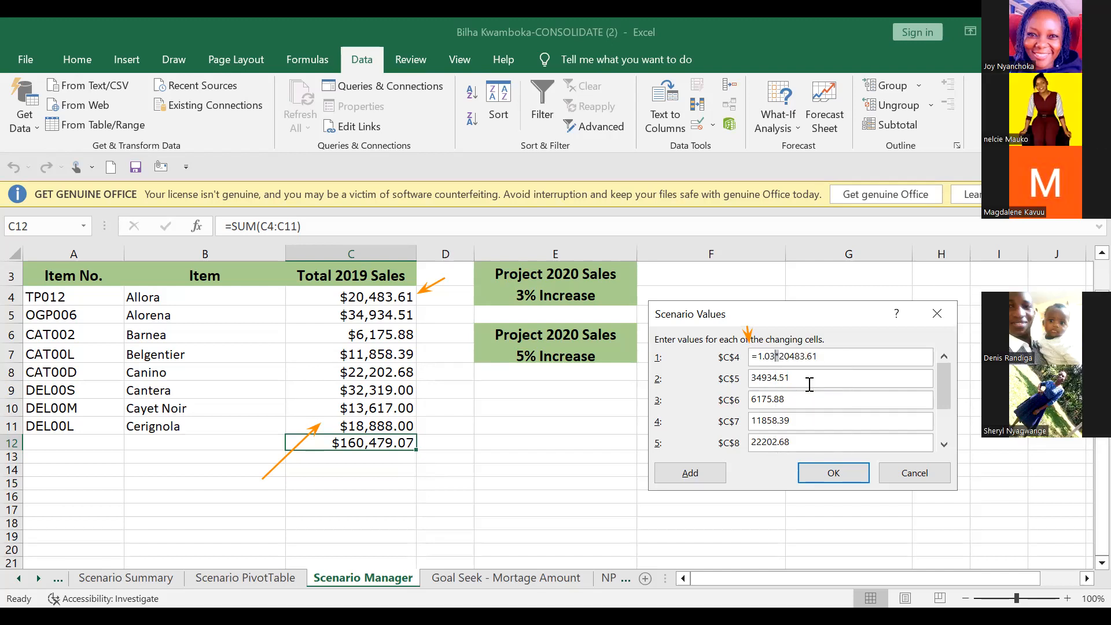
left_click(755, 377)
type("=10")
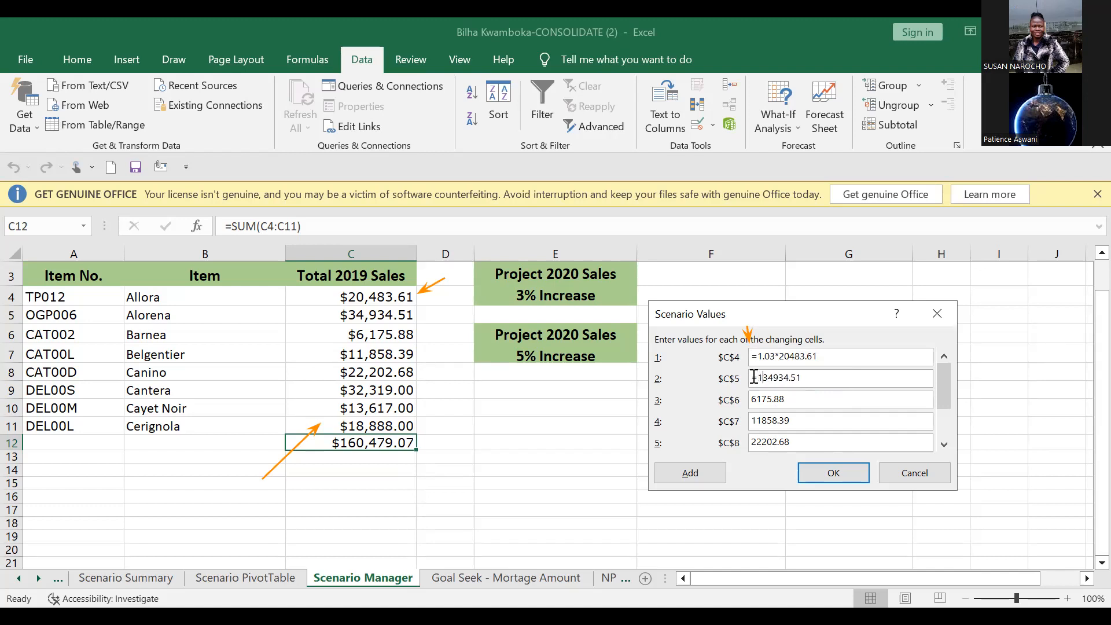
key("BackSpace")
key("BackSpace")
key("BackSpace")
- Copy the =1.03 prefix from the C4 value and reuse it to set C5 to =1.03*34934.51
left_click_drag(768, 354, 755, 354)
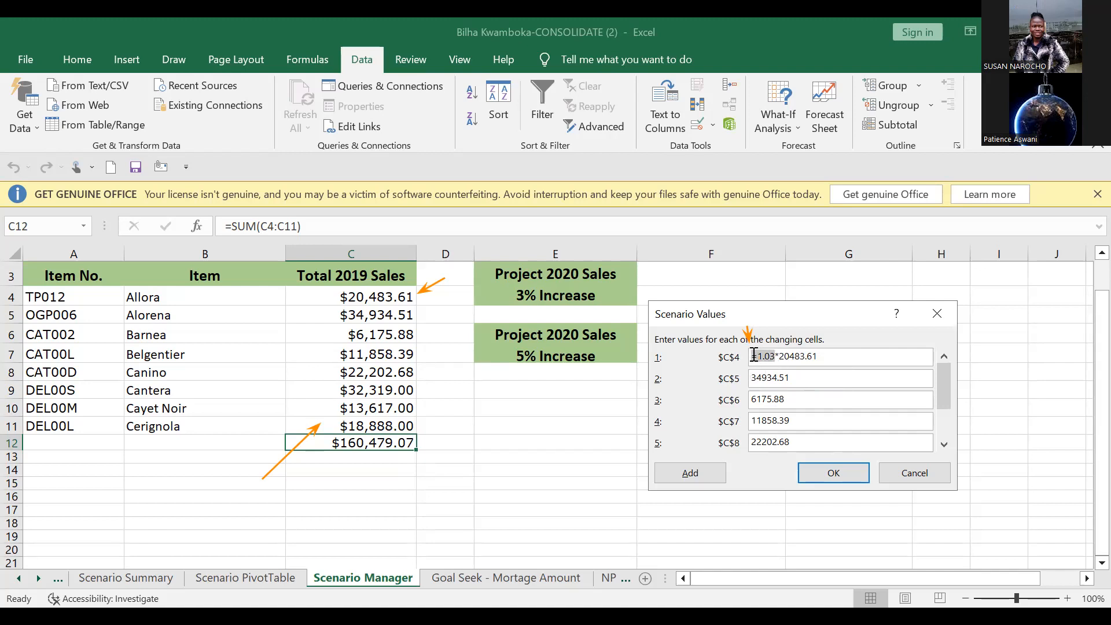
right_click(754, 354)
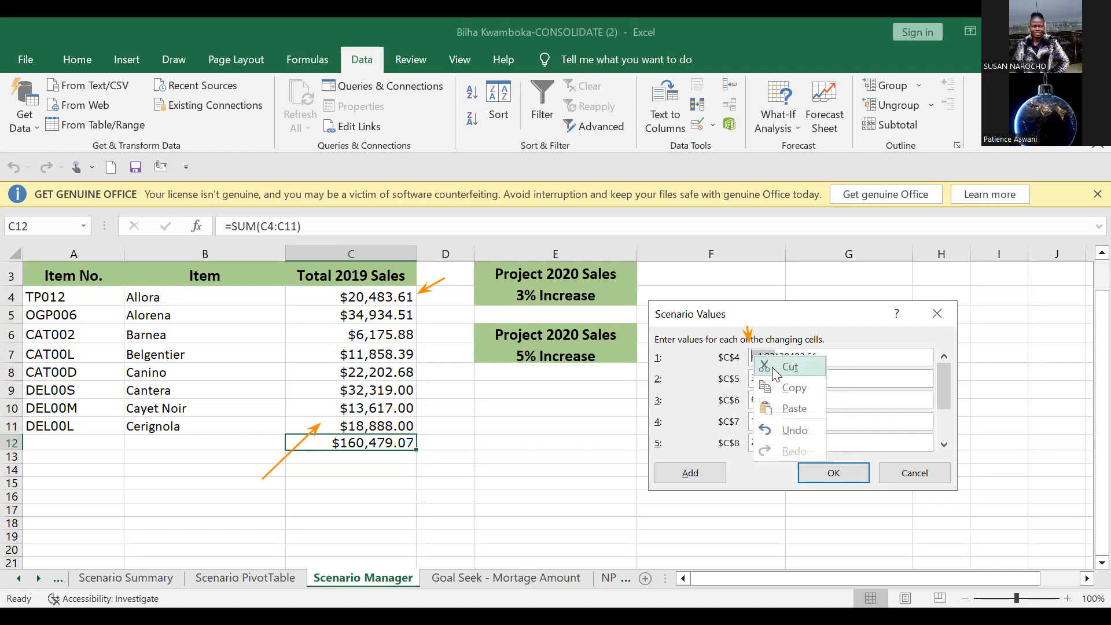
left_click(784, 385)
left_click(754, 379)
right_click(754, 379)
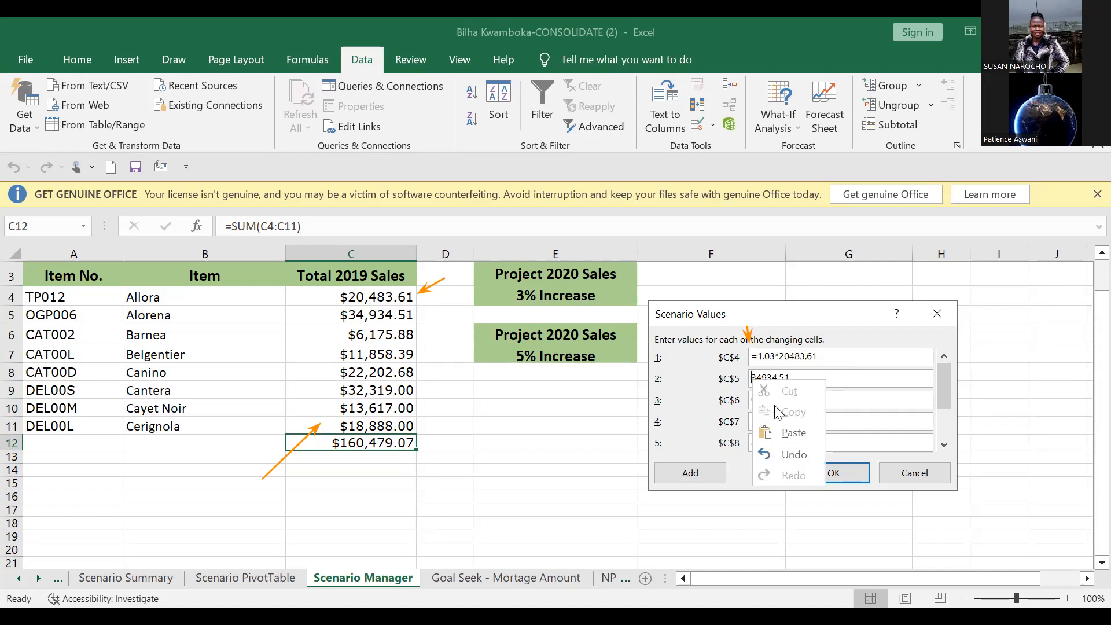
left_click(792, 433)
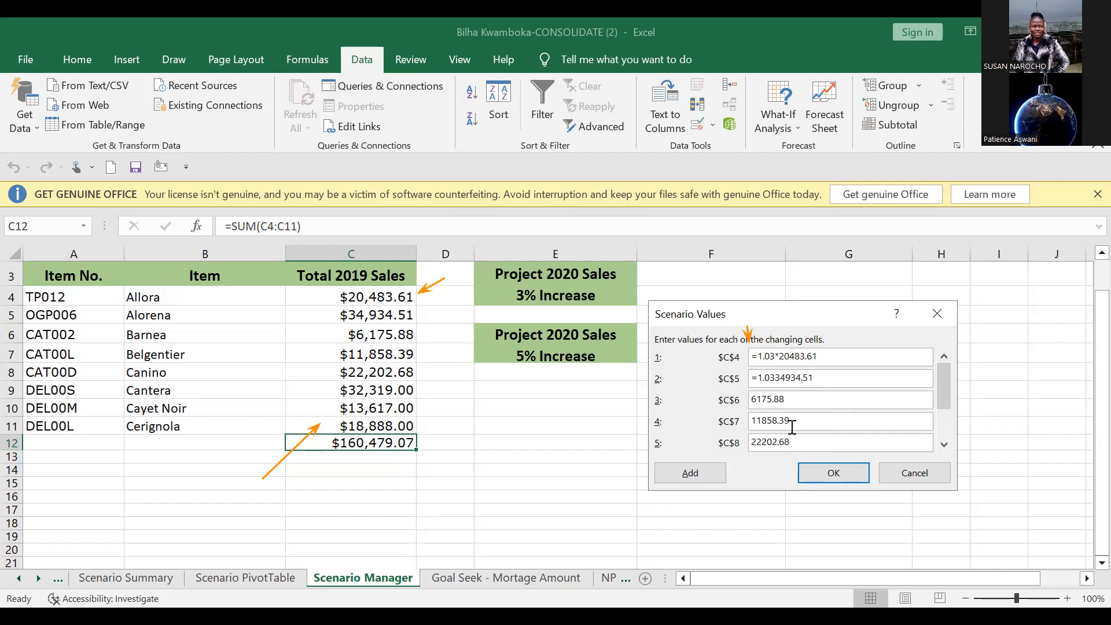
type("*")
- Set the scenario value for C6 to =1.03*6175.88 with a single equals sign, reusing the copied prefix
left_click(753, 399)
type("=")
right_click(753, 399)
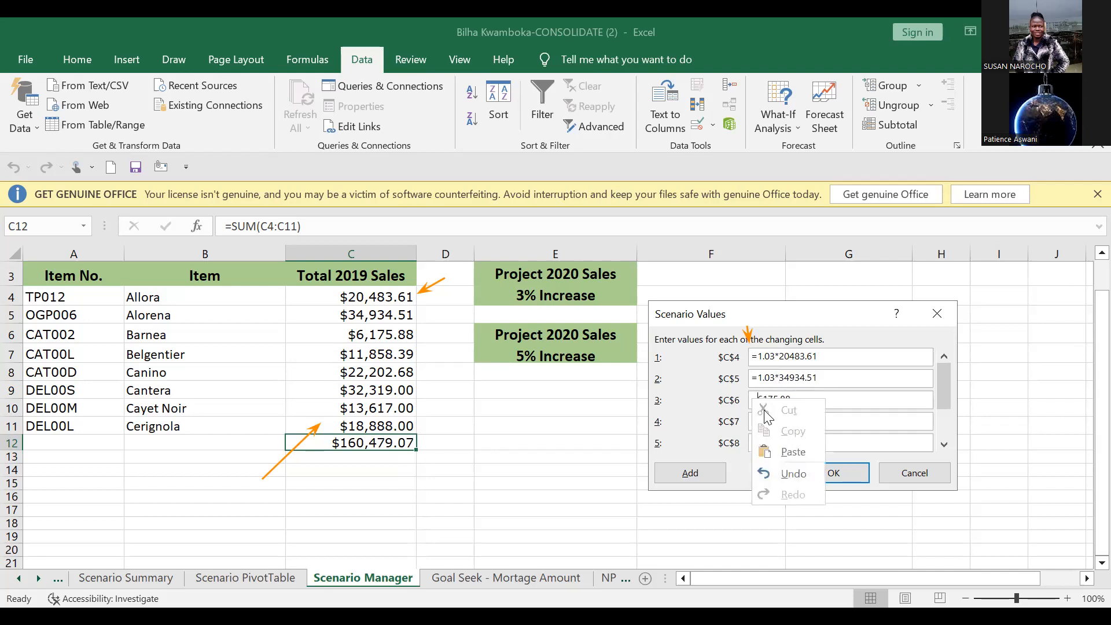
left_click(784, 452)
type("*")
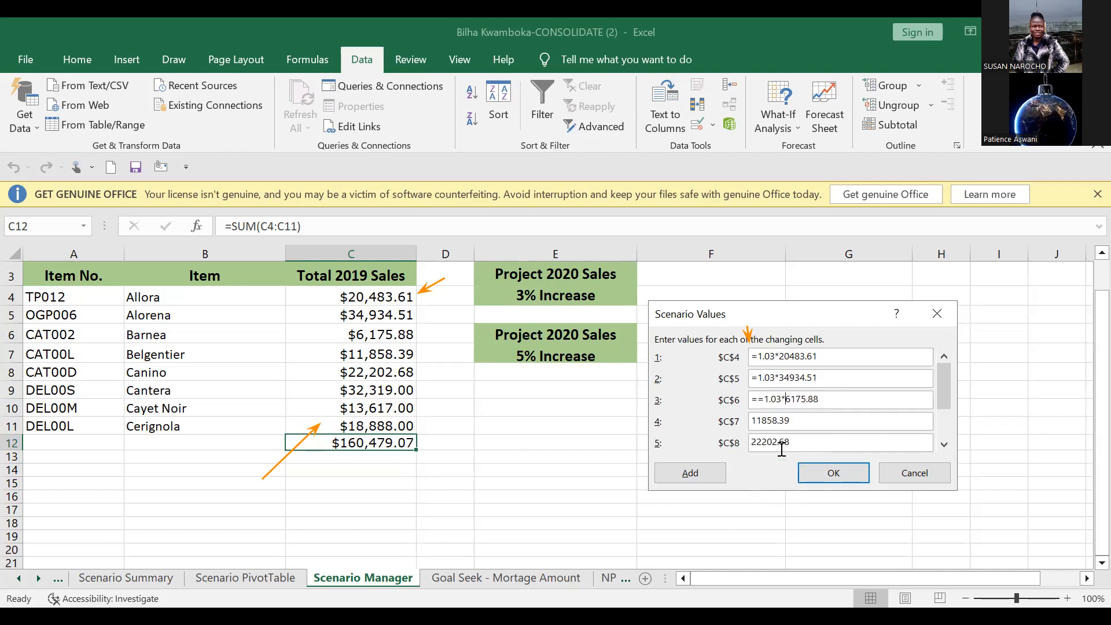
left_click(766, 398)
key("BackSpace")
- Set the scenario values for C7 to =1.03*11858.39 and C8 to =1.03*22202.68
right_click(754, 420)
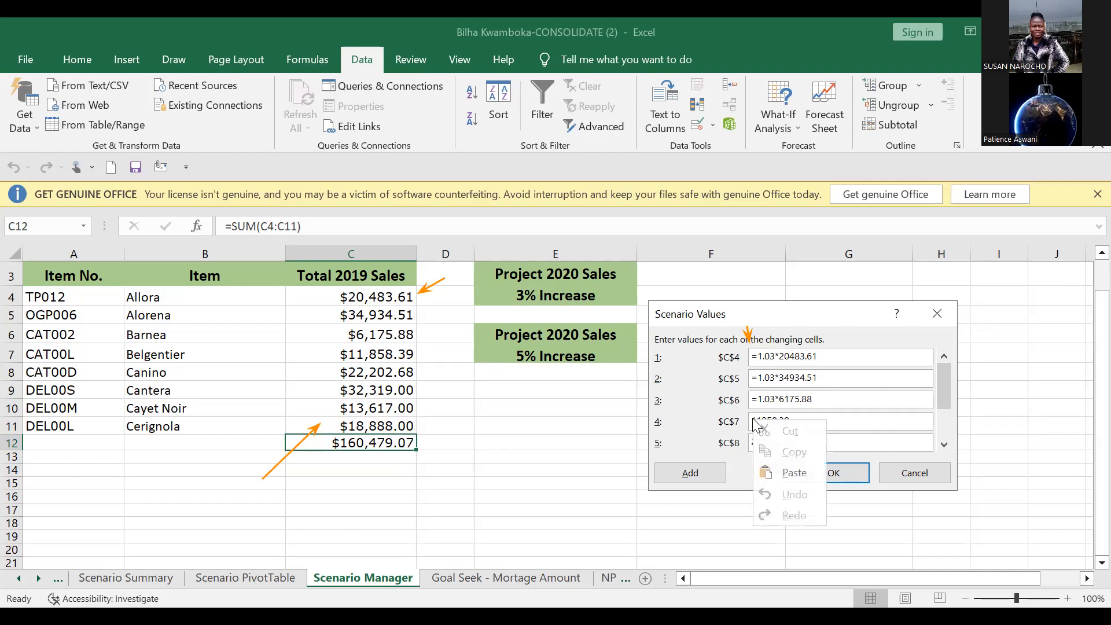
left_click(794, 473)
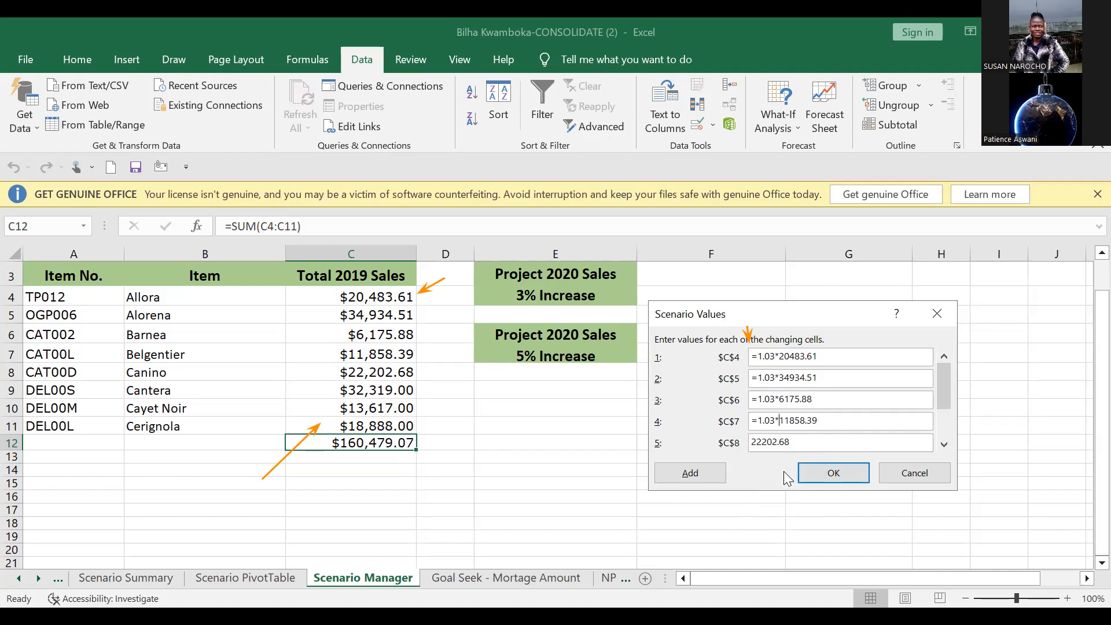
right_click(752, 442)
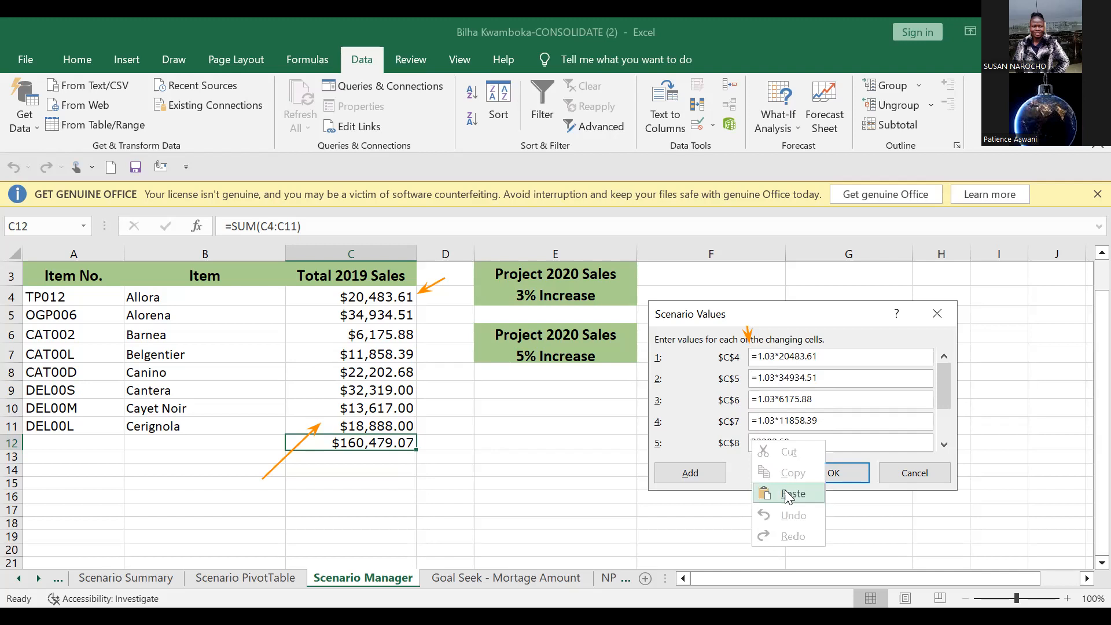
left_click(791, 493)
type("*")
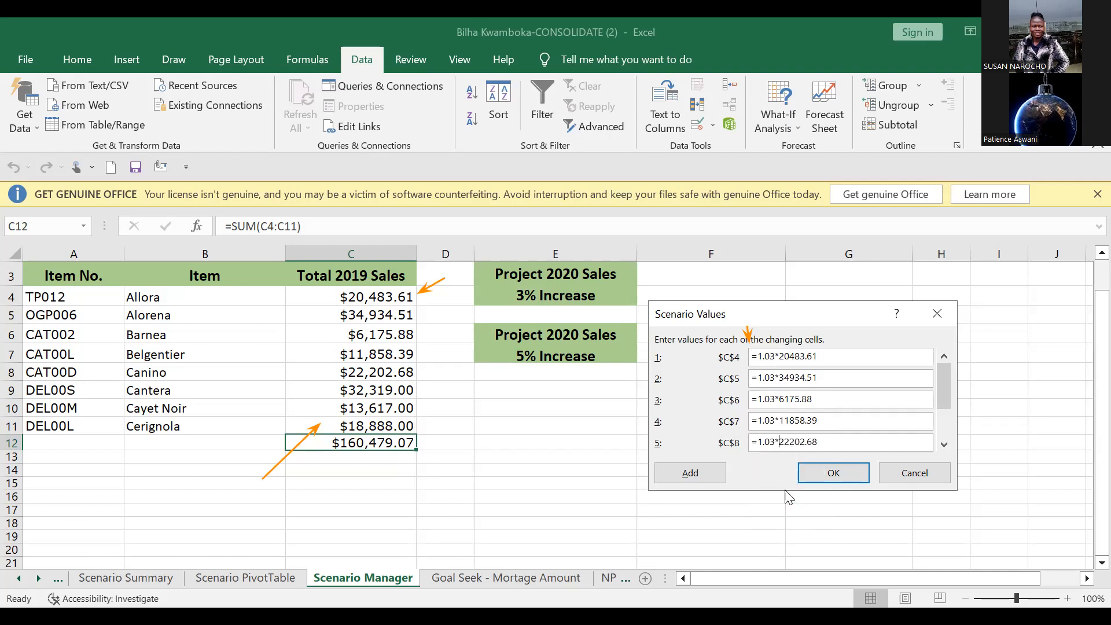
- Set the scenario value for C9 to =1.03*32319
left_click(944, 444)
left_click(943, 444)
left_click(943, 444)
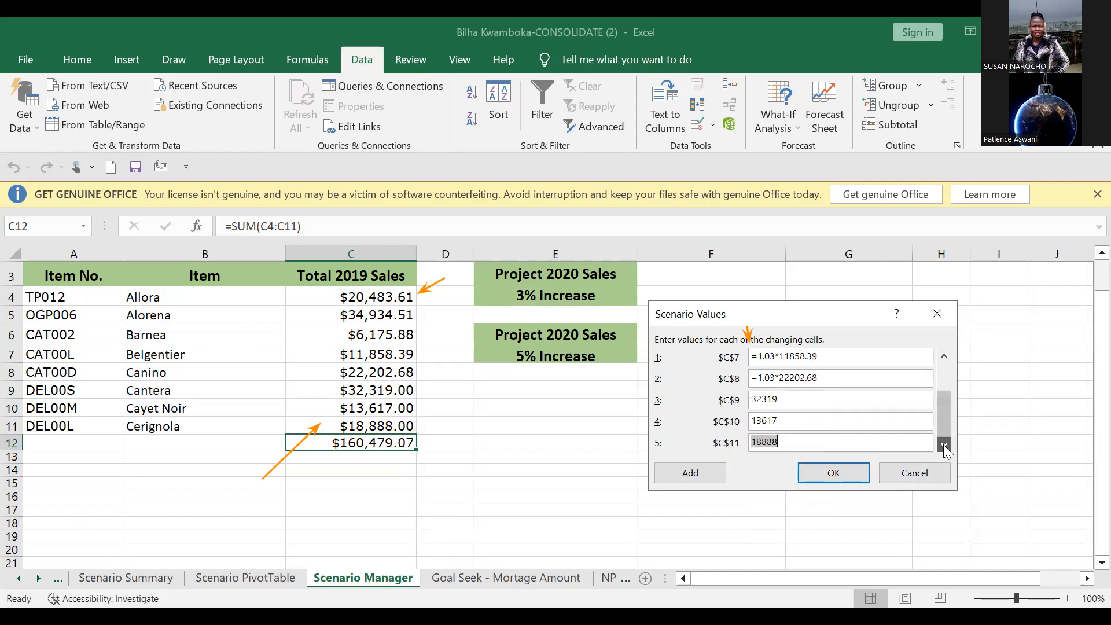
left_click(755, 399)
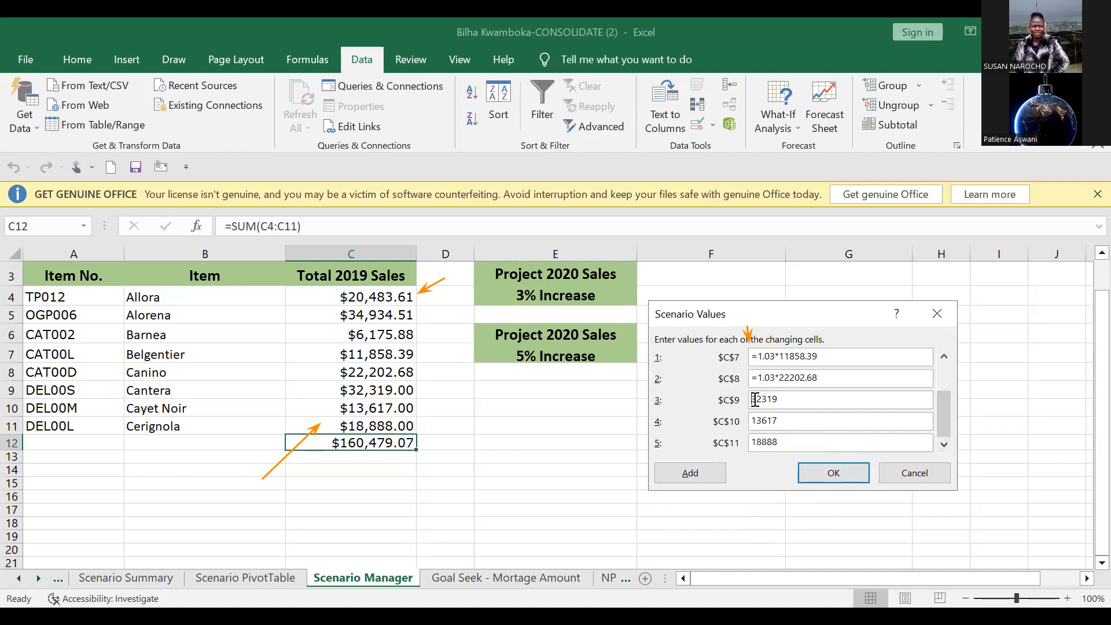
right_click(756, 400)
left_click(784, 452)
type("*")
- Set the scenario values for C10 to =1.03*13617 and C11 to =1.03*18888
right_click(753, 420)
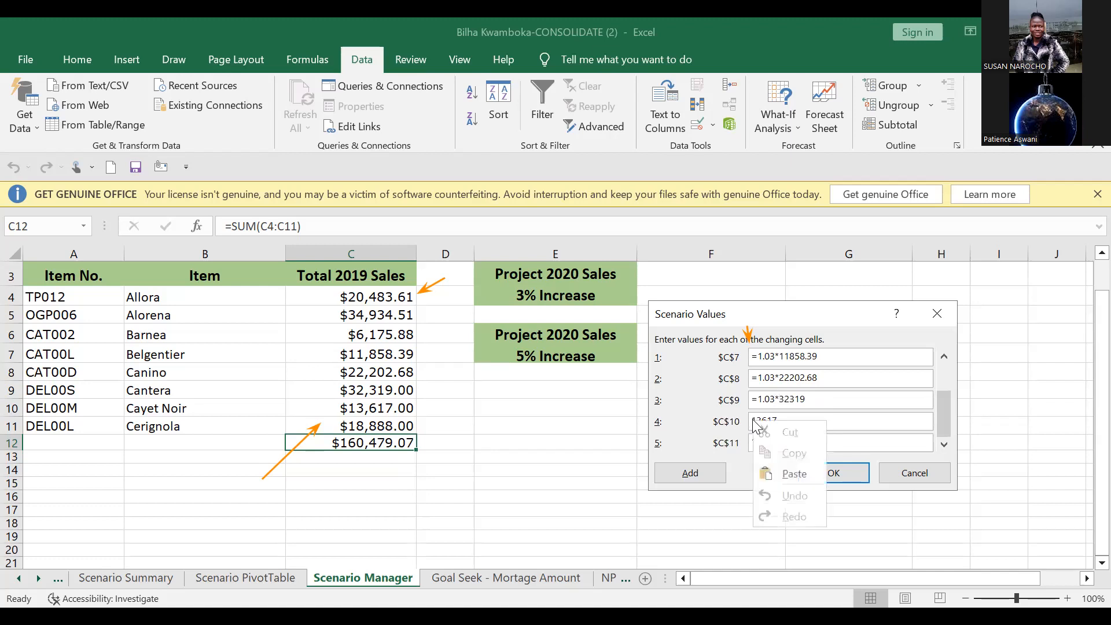
left_click(788, 474)
type("*")
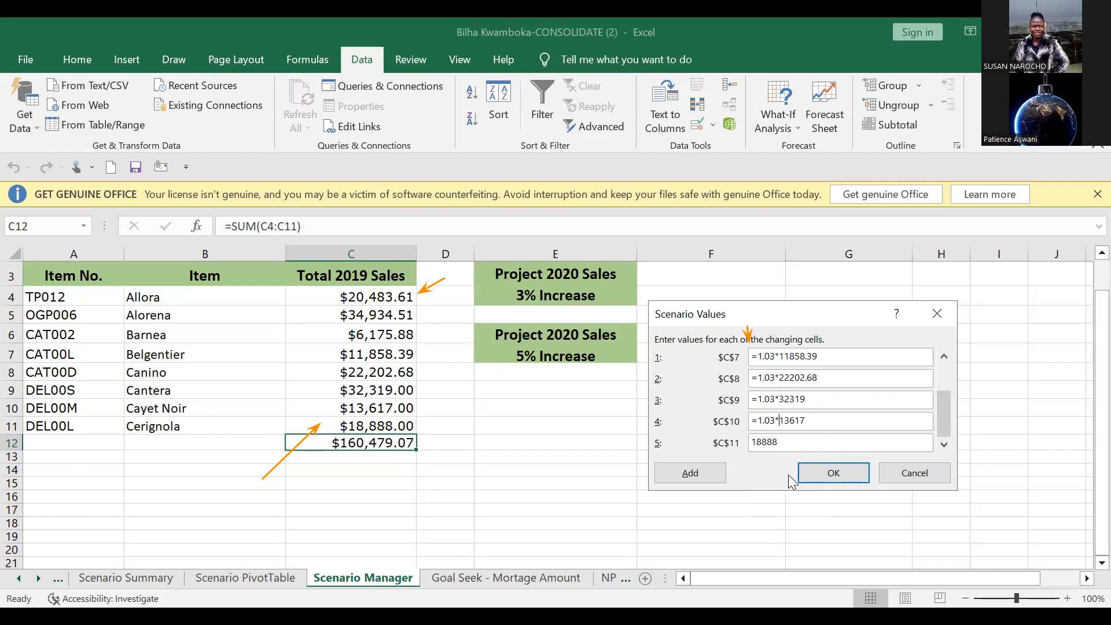
right_click(753, 442)
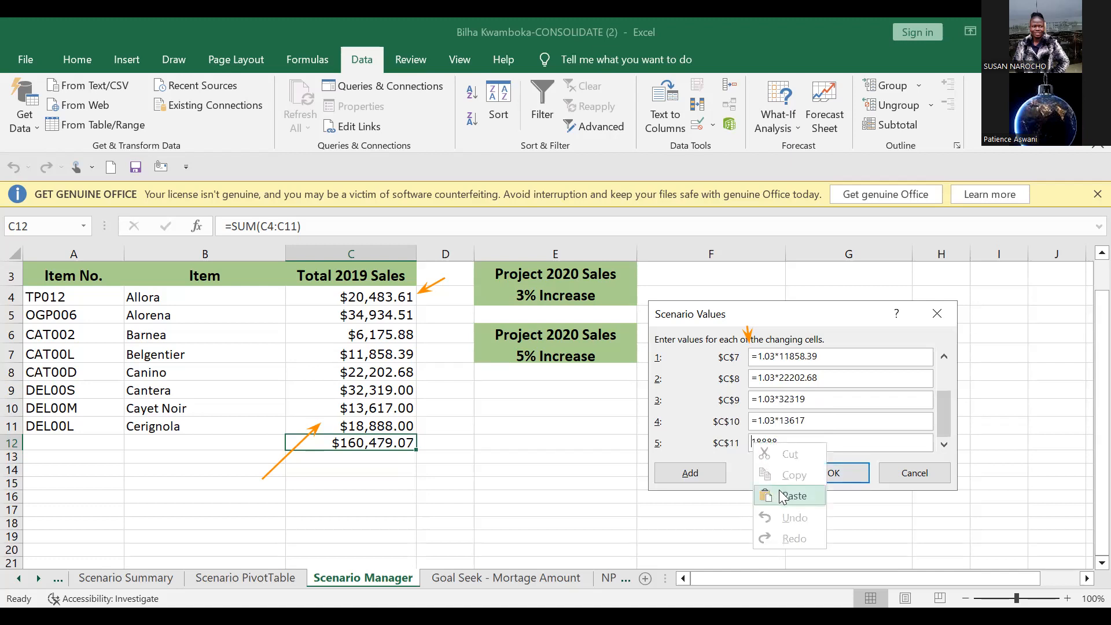
left_click(782, 495)
left_click(777, 442)
type("*")
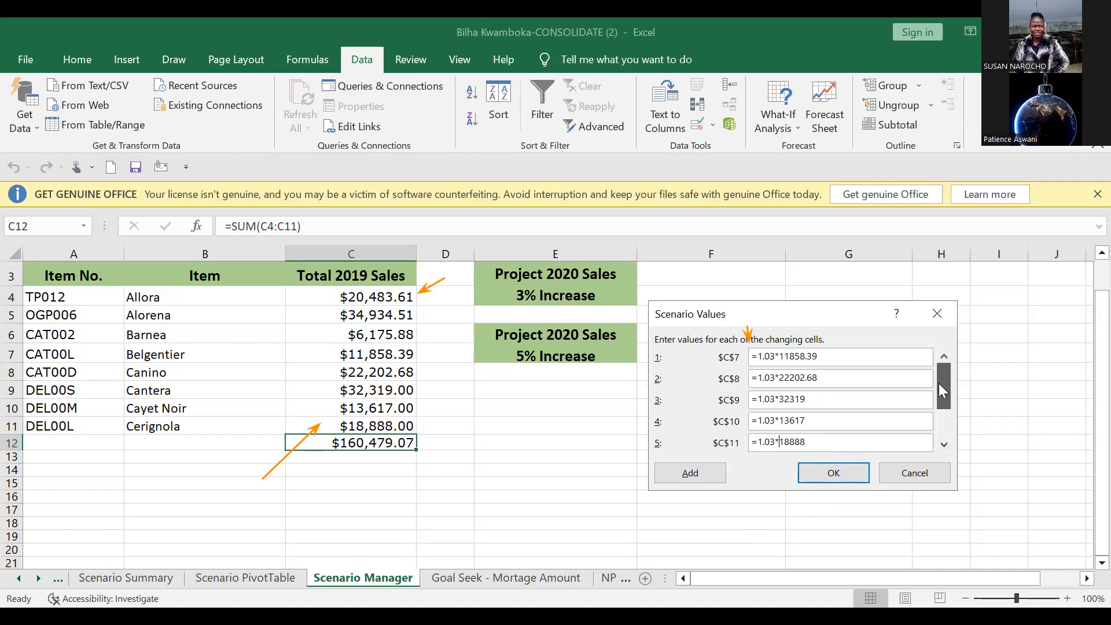
- Check the values of the 3% increase scenario and save them, accepting the conversion of formulas into values
left_click(938, 361)
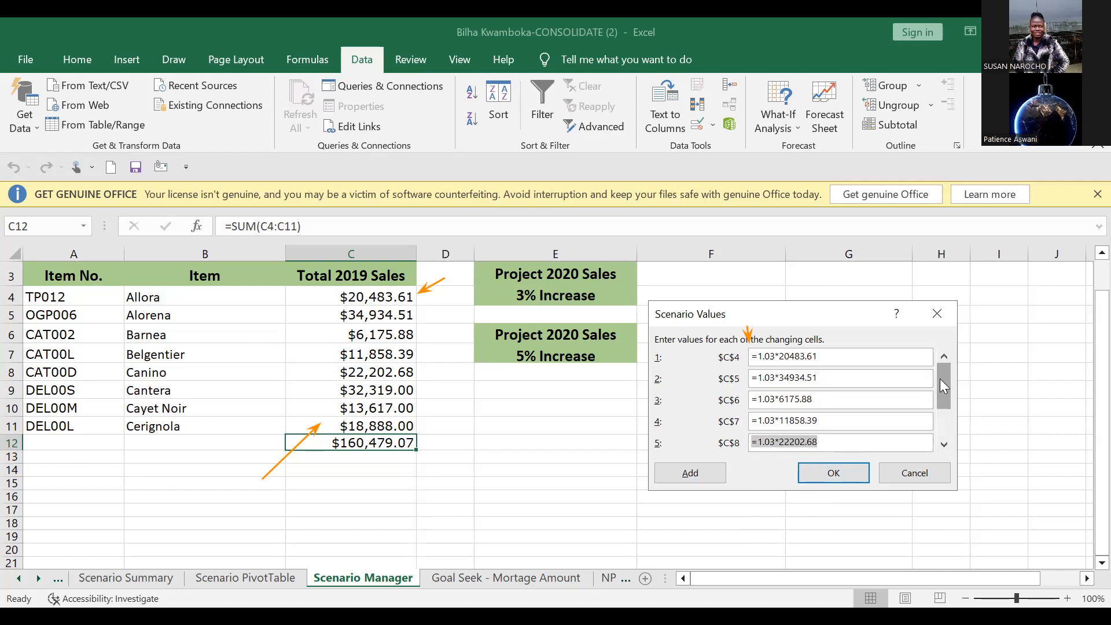
left_click_drag(943, 407, 944, 420)
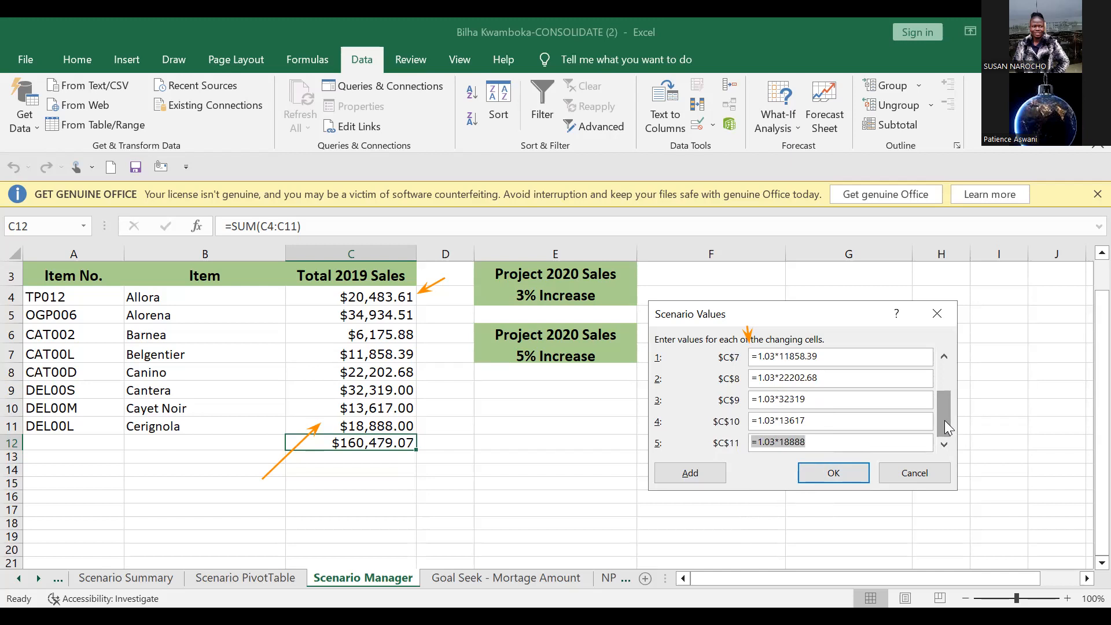
left_click(838, 473)
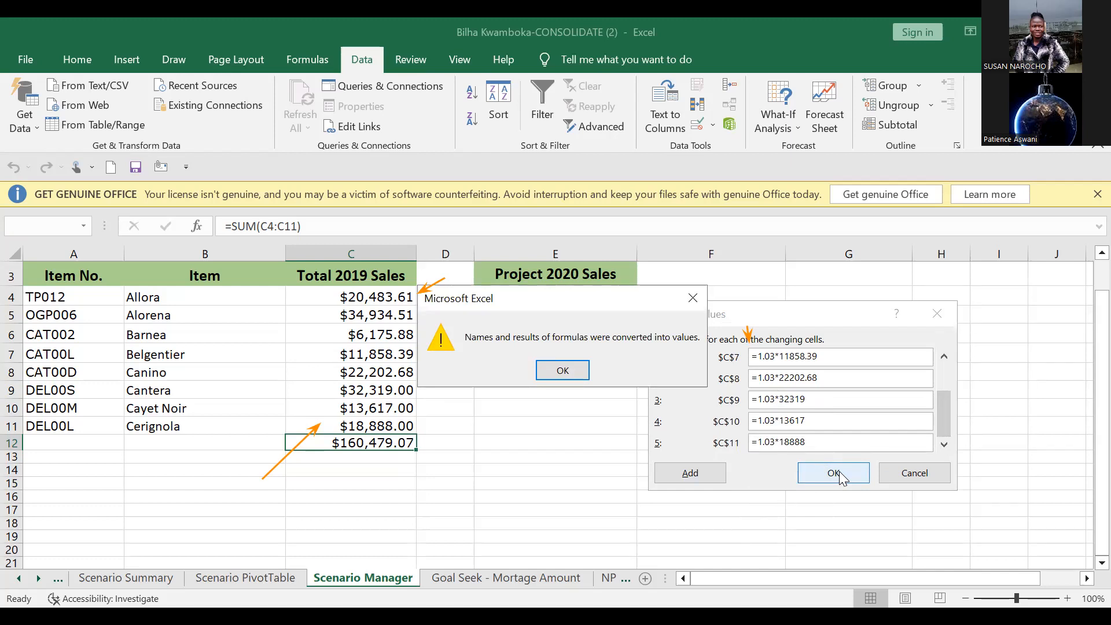
left_click(563, 370)
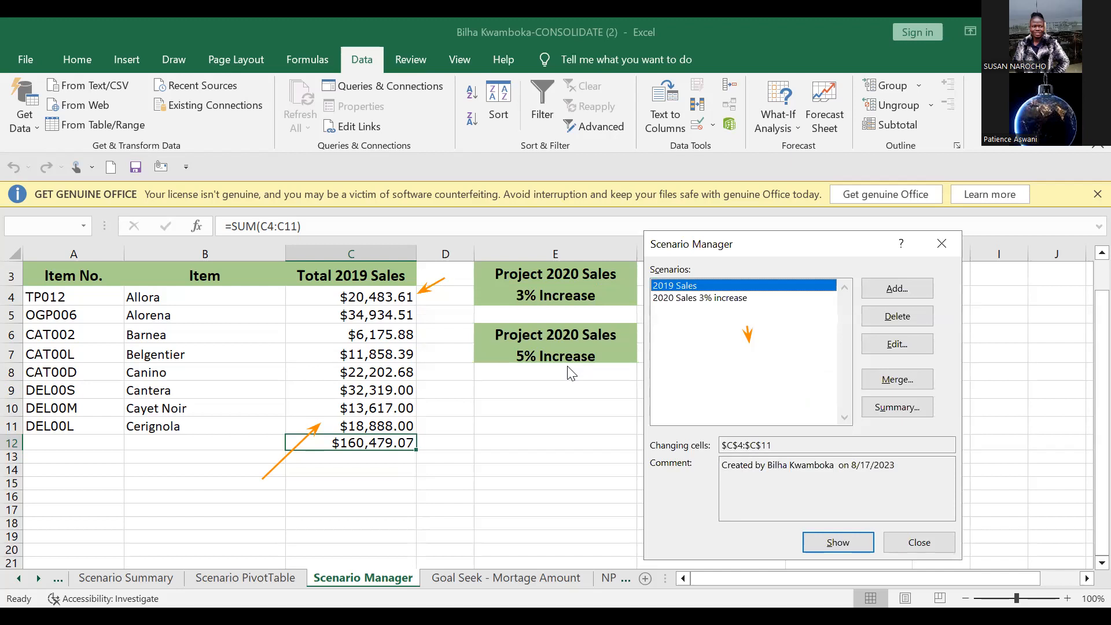
- Add a third scenario named "2020 Sales 5% Increase" with the changing cells C4:C11 and proceed to its values
left_click(891, 283)
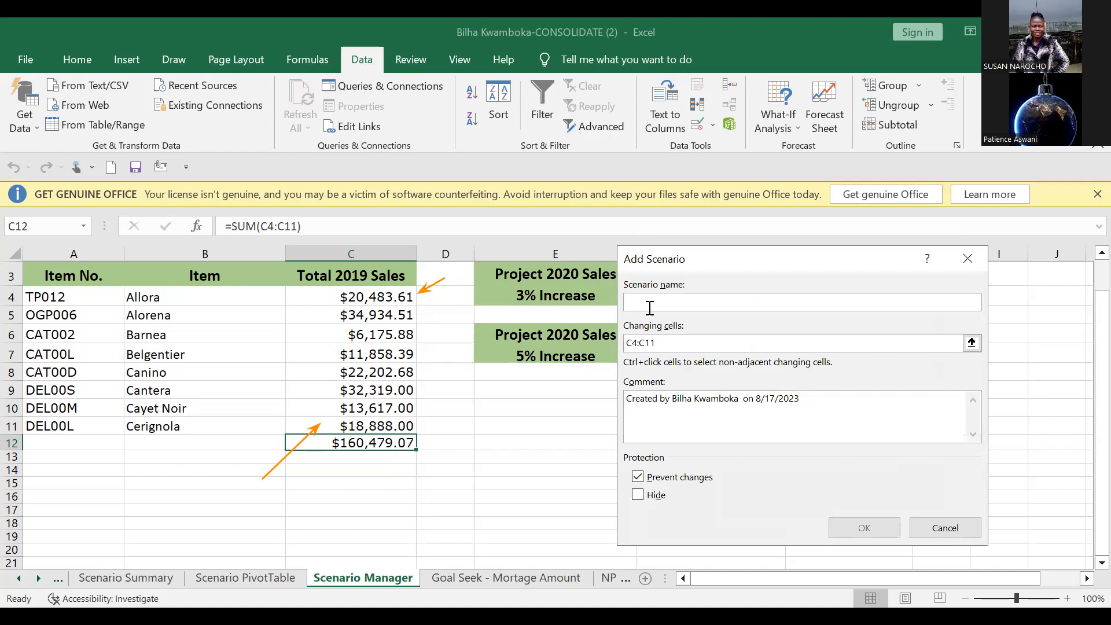
type("2")
type("020")
type(" Sal")
type("es ")
type("5")
type("%")
type(" i")
type(" Increase")
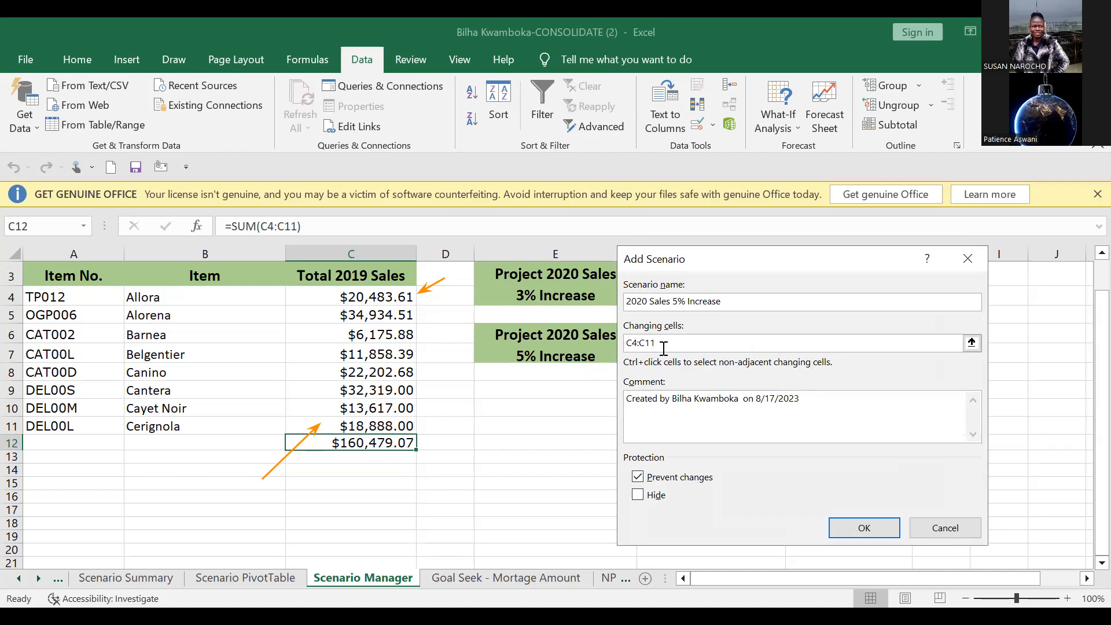
left_click(854, 528)
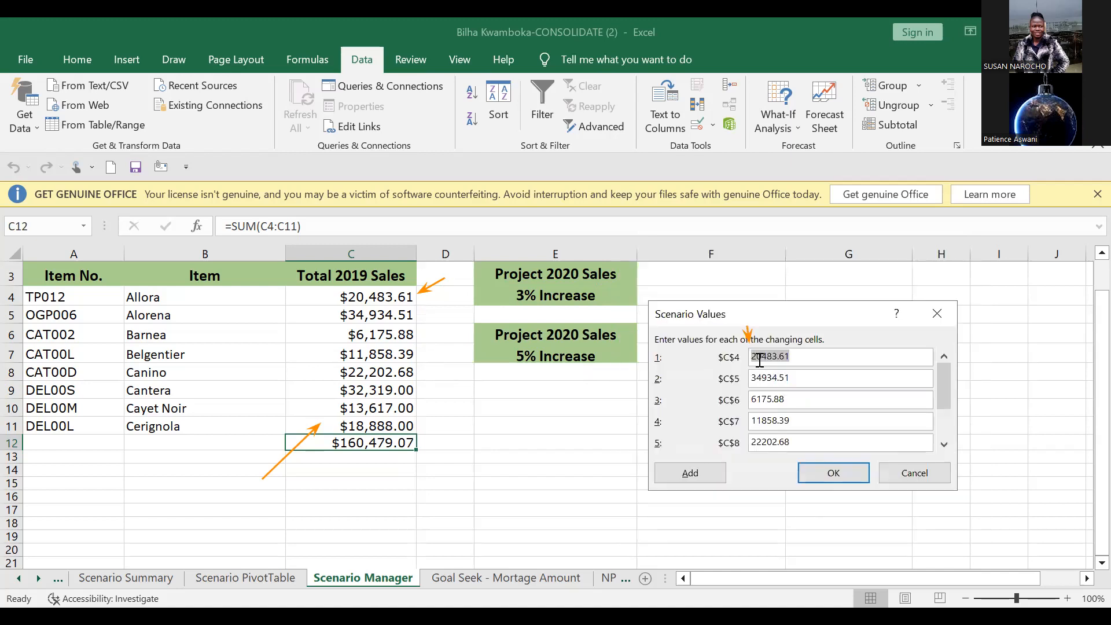
- Set the scenario value for C4 to =1.05*20483.61 for the 5% increase
left_click(752, 356)
type("=1.05")
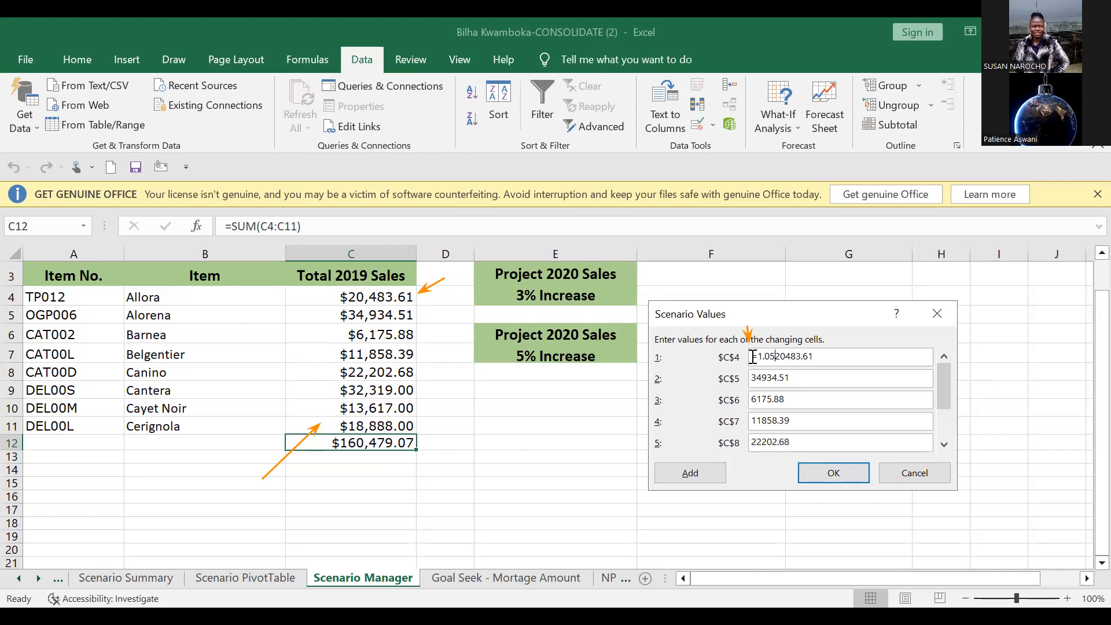
type("*")
- Copy the =1.05 prefix from the C4 value and reuse it to set C5 to =1.05*34934.51
left_click_drag(775, 357, 751, 358)
right_click(755, 357)
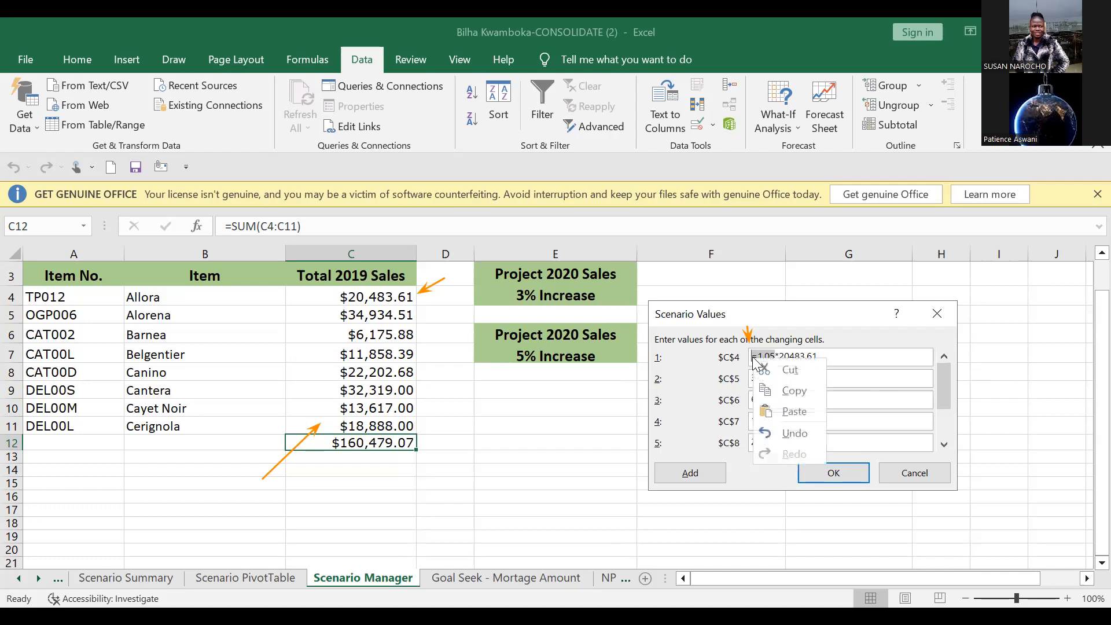
left_click(771, 384)
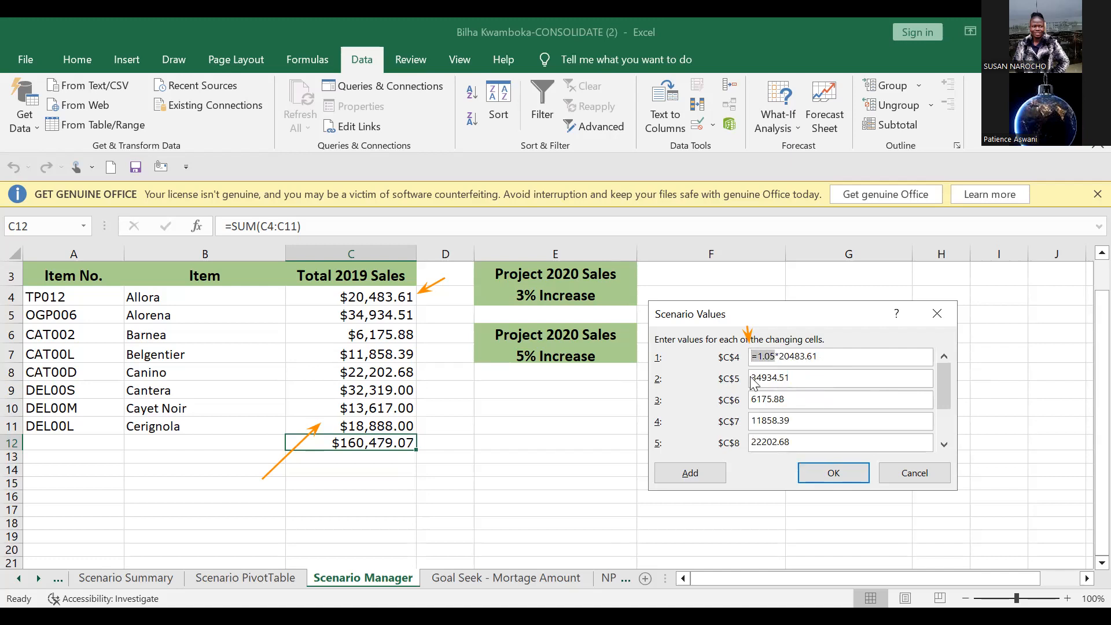
left_click(754, 377)
right_click(754, 377)
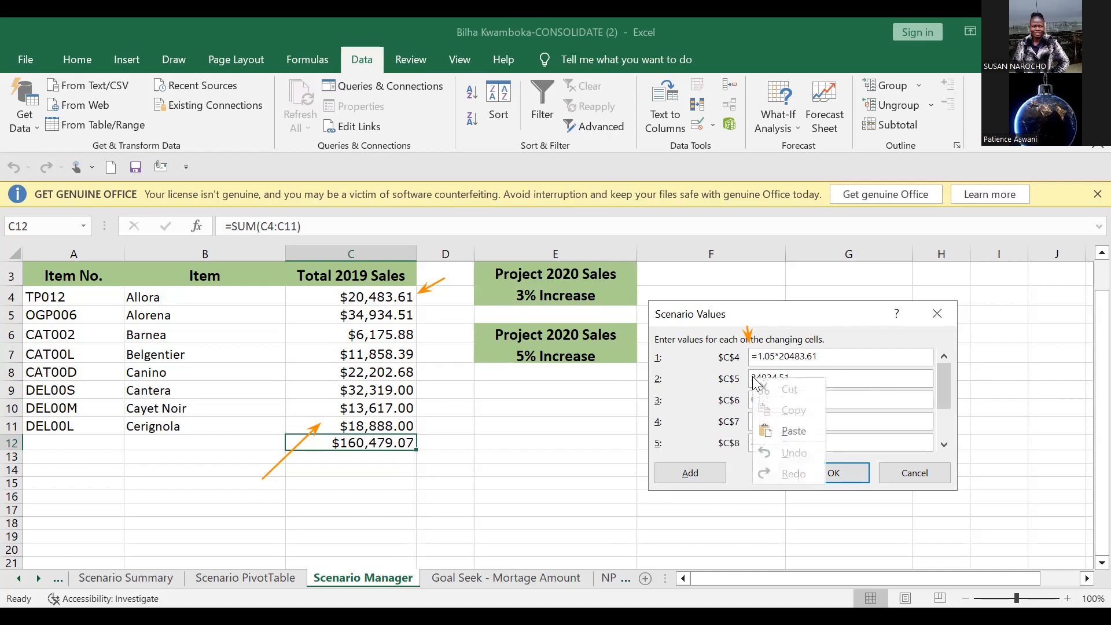
left_click(794, 431)
type("*")
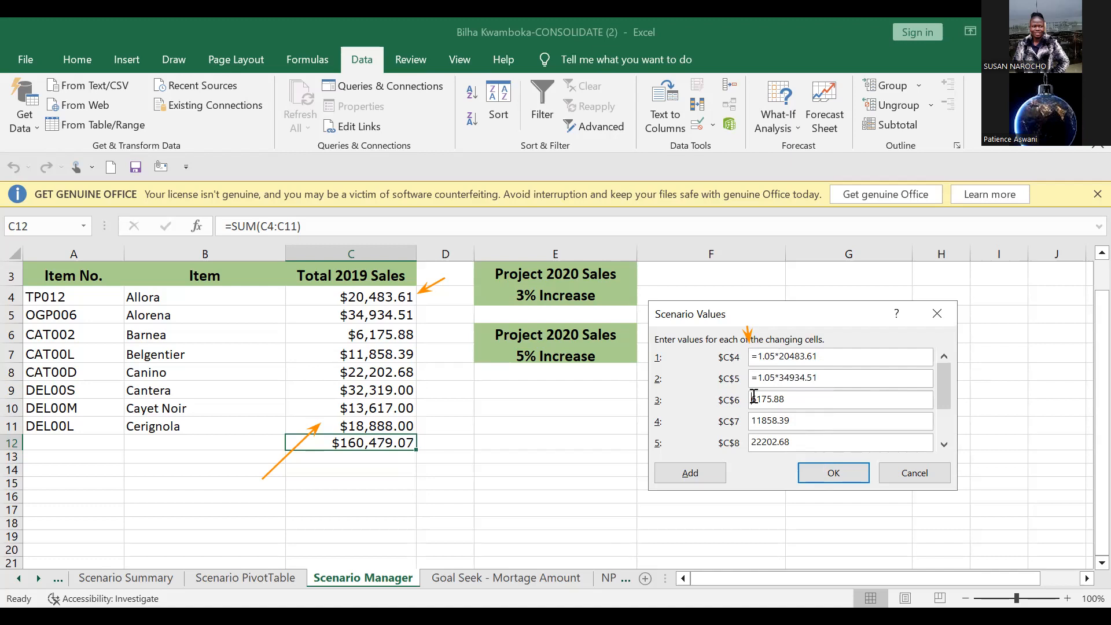
- Set the scenario values for C6 to =1.05*6175.88 and C7 to =1.05*11858.39
left_click(755, 398)
right_click(754, 398)
left_click(783, 448)
type("*")
left_click(754, 420)
right_click(753, 420)
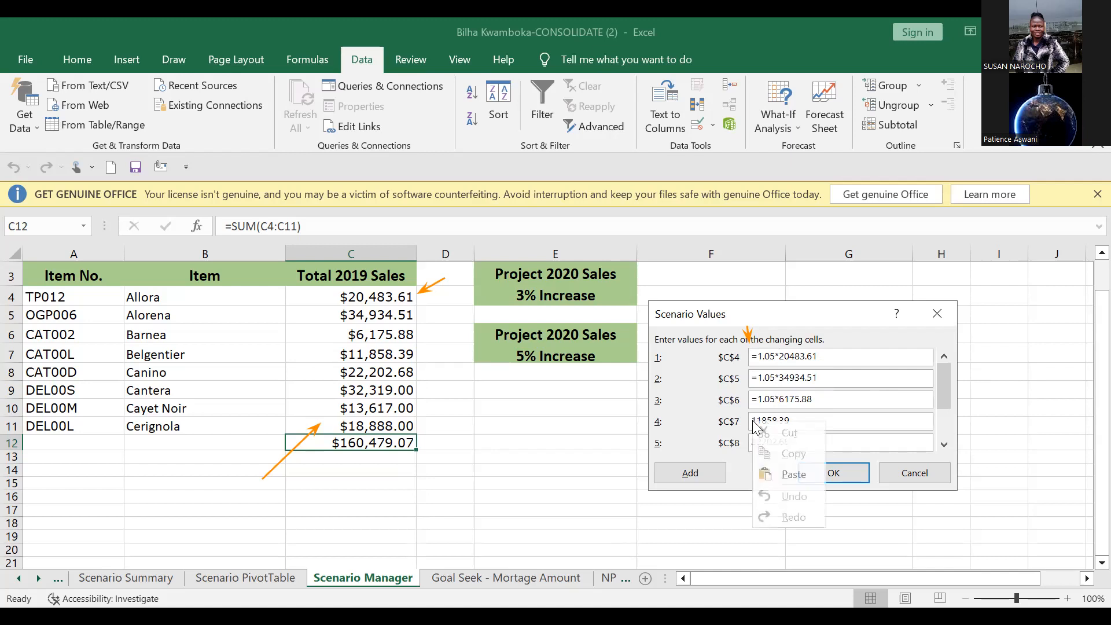
left_click(794, 476)
type("*")
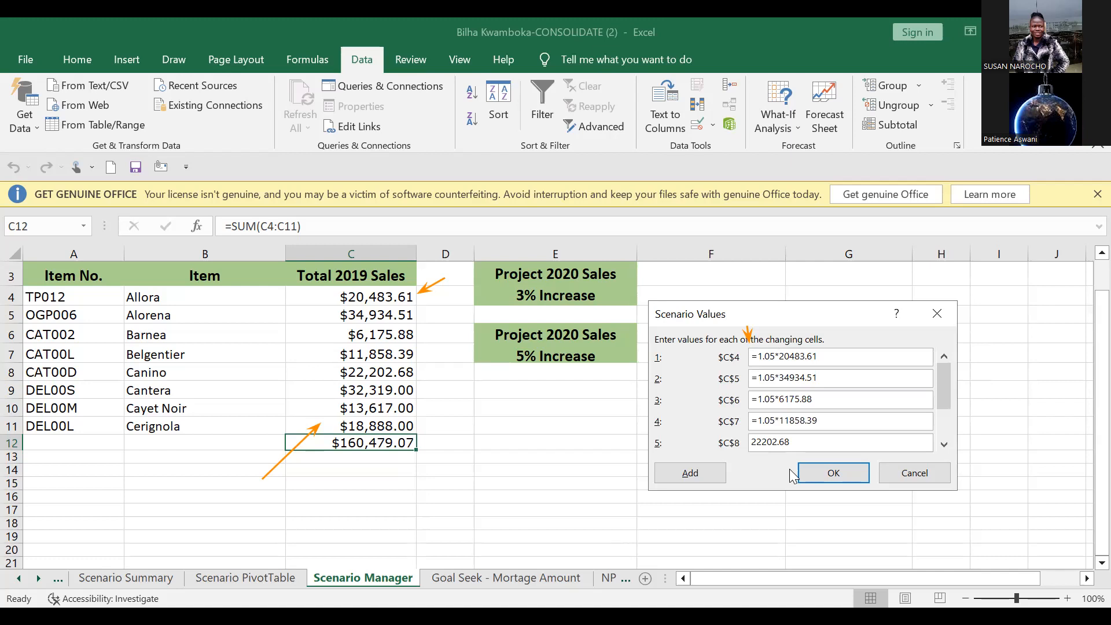
- Set the scenario value for C8 to =1.05*22202.68
left_click(793, 495)
type("*")
key("Tab")
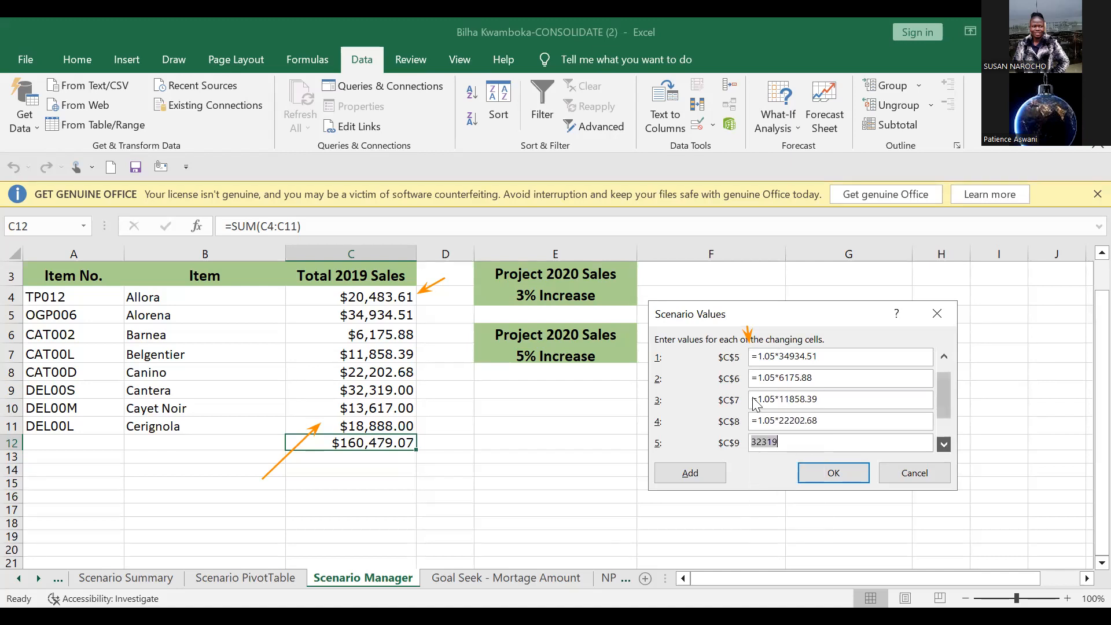
- Set the scenario value for C9 to =1.05*32319, reusing the copied =1.05 prefix
left_click(944, 444)
left_click(944, 444)
left_click(753, 398)
right_click(753, 398)
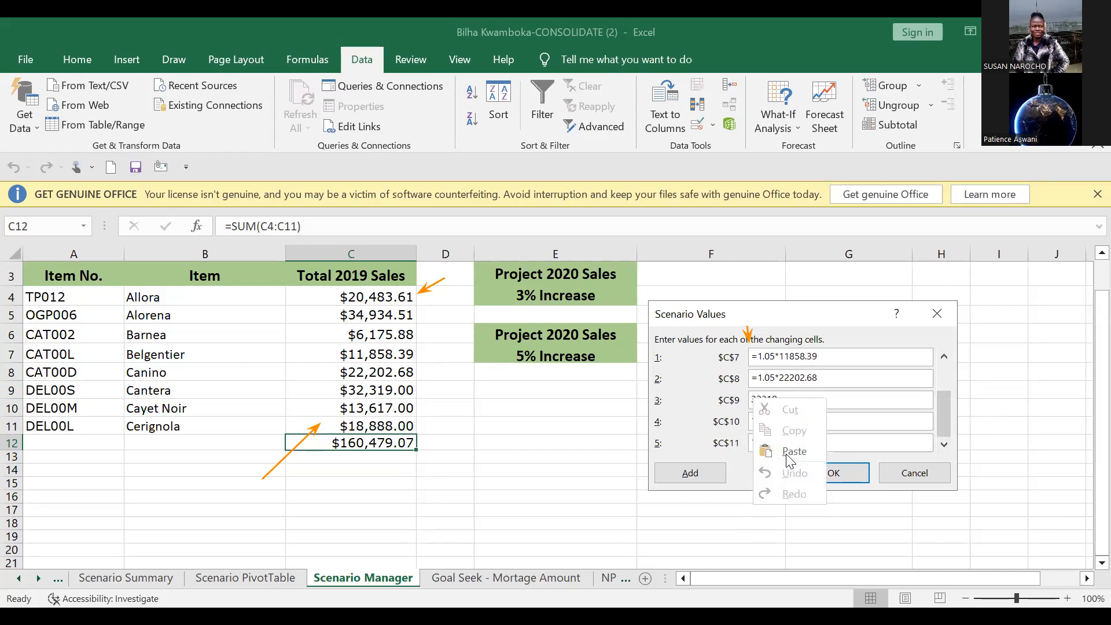
left_click(785, 451)
type("*")
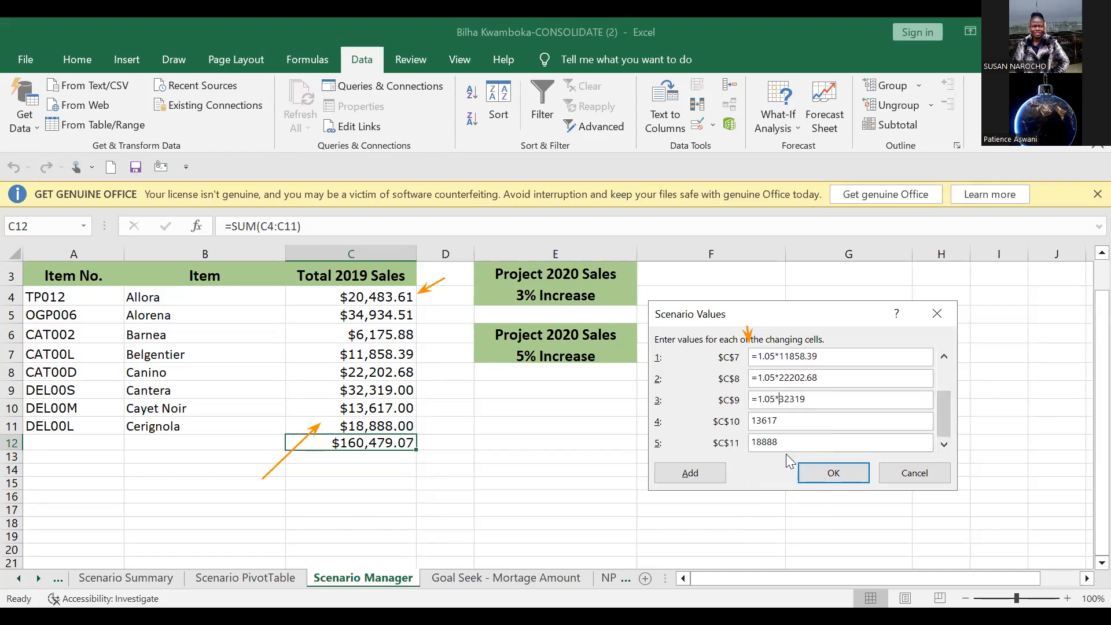
- Set the scenario values for C10 to =1.05*13617 and C11 to =1.05*18888, and save the 5% increase scenario
right_click(755, 418)
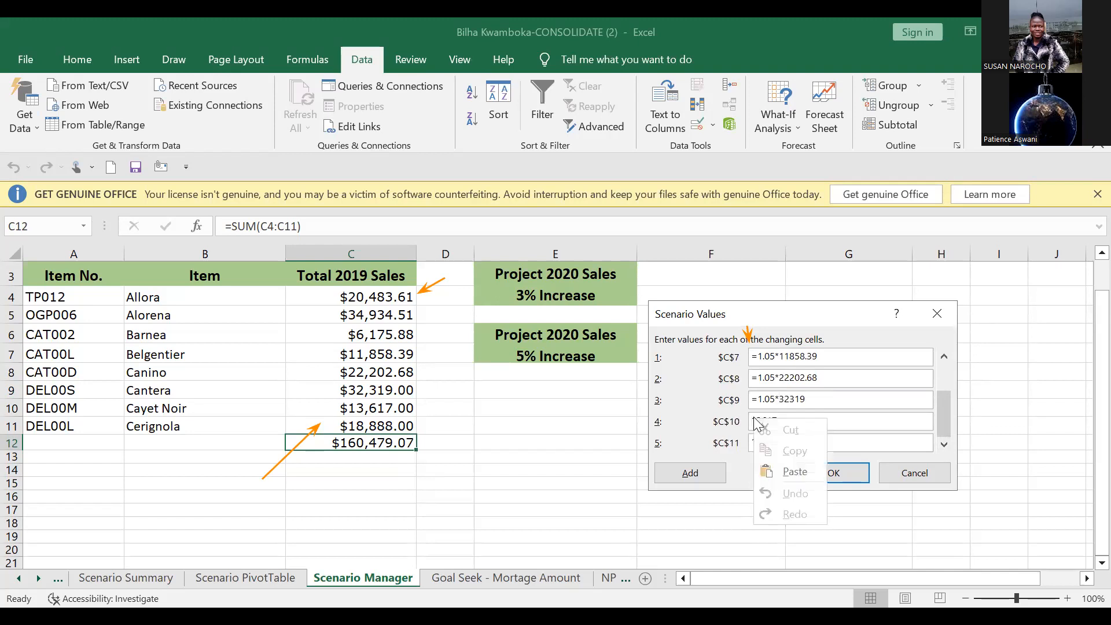
left_click(779, 470)
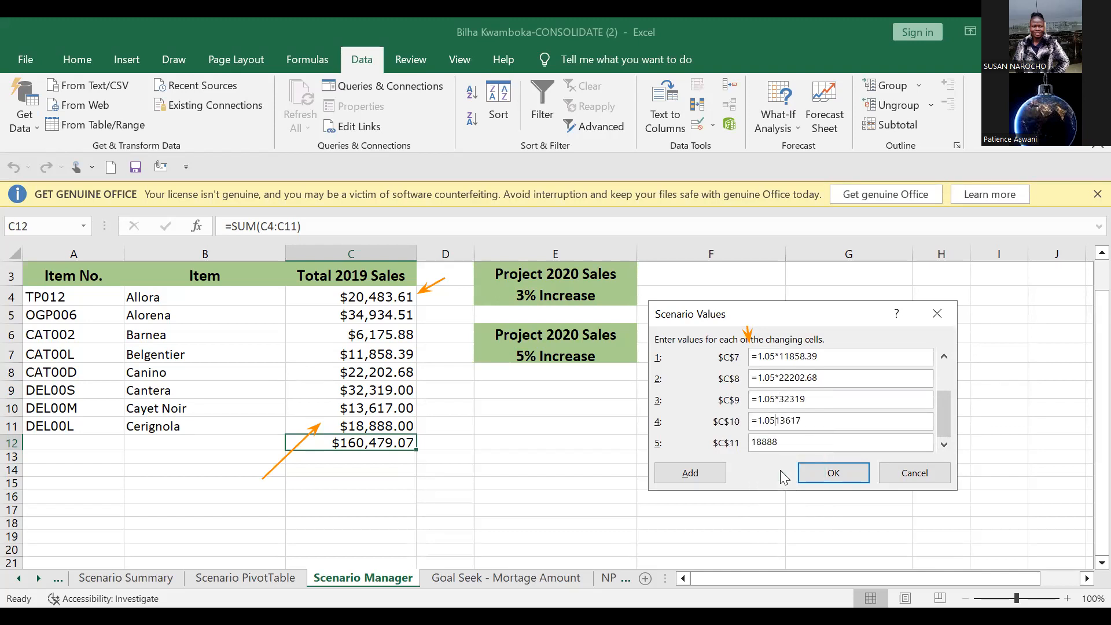
type("*")
right_click(754, 442)
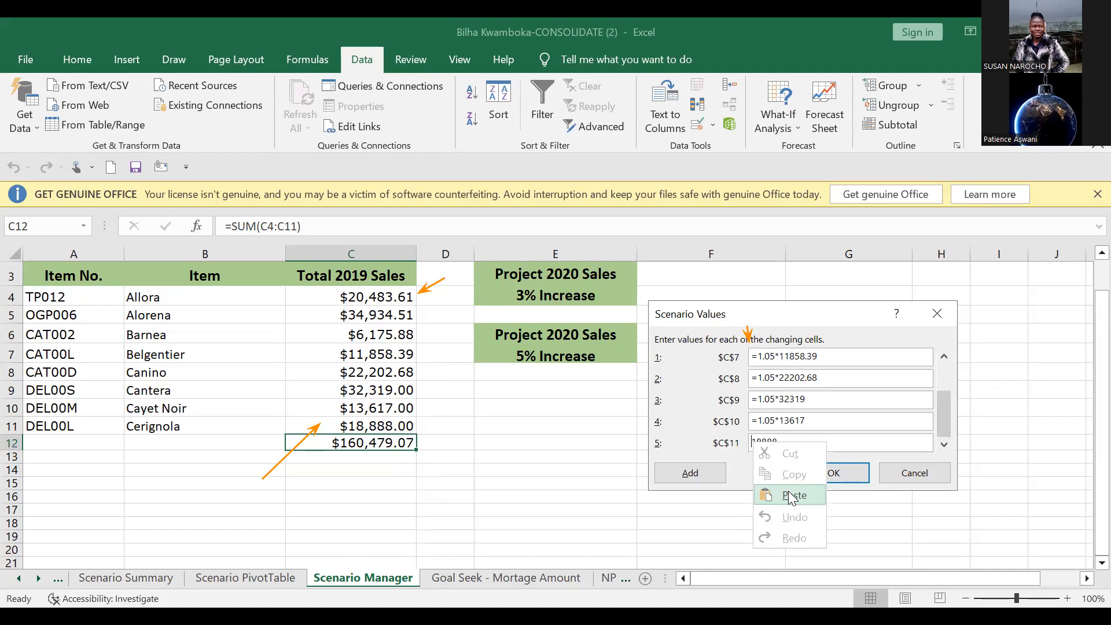
left_click(788, 491)
type("*")
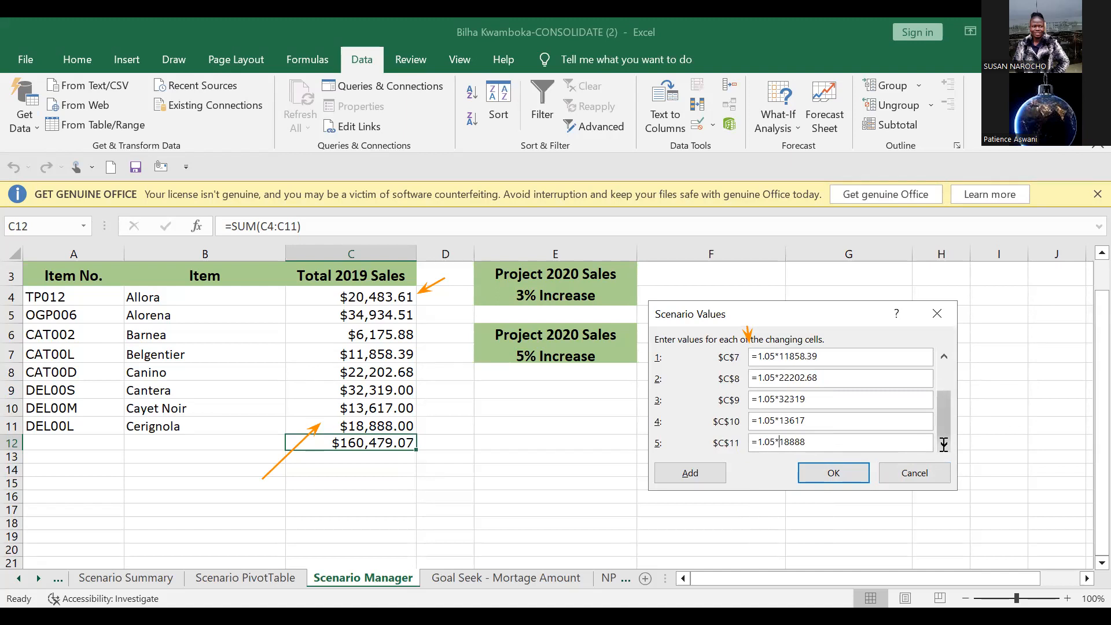
left_click(833, 472)
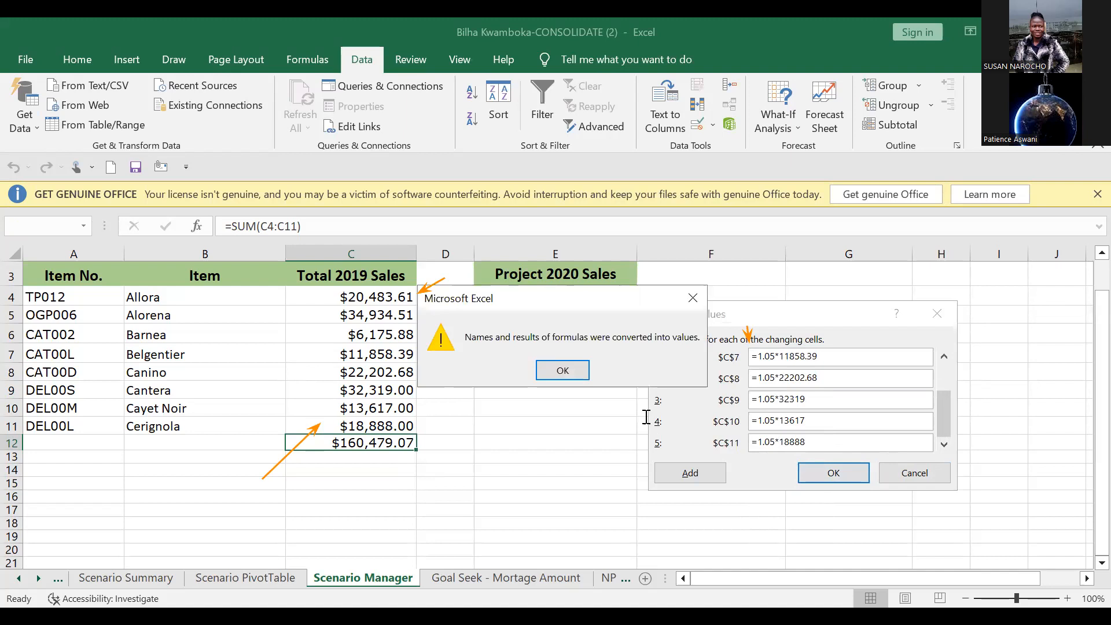
left_click(561, 370)
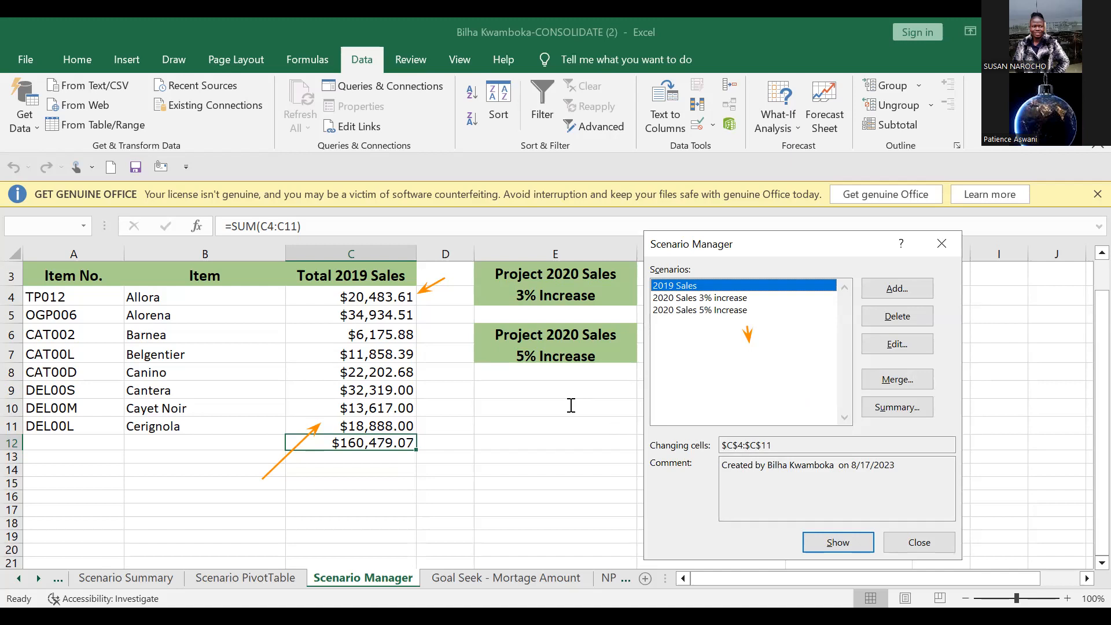
- Generate a Scenario summary report of the three sales scenarios with C12 as the result cell
left_click(890, 405)
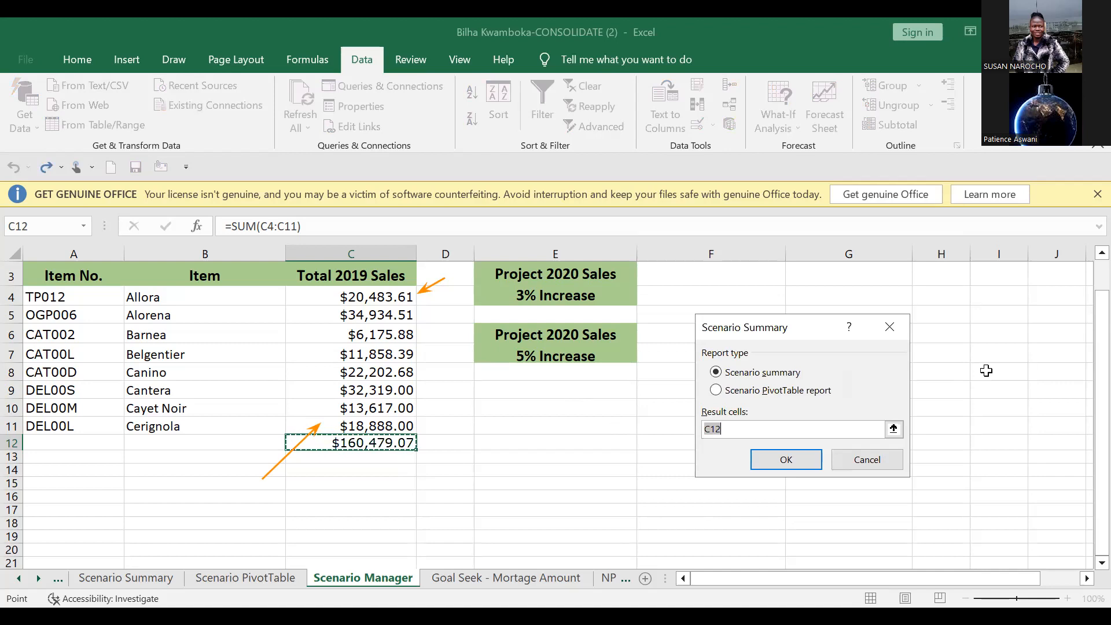
left_click(787, 455)
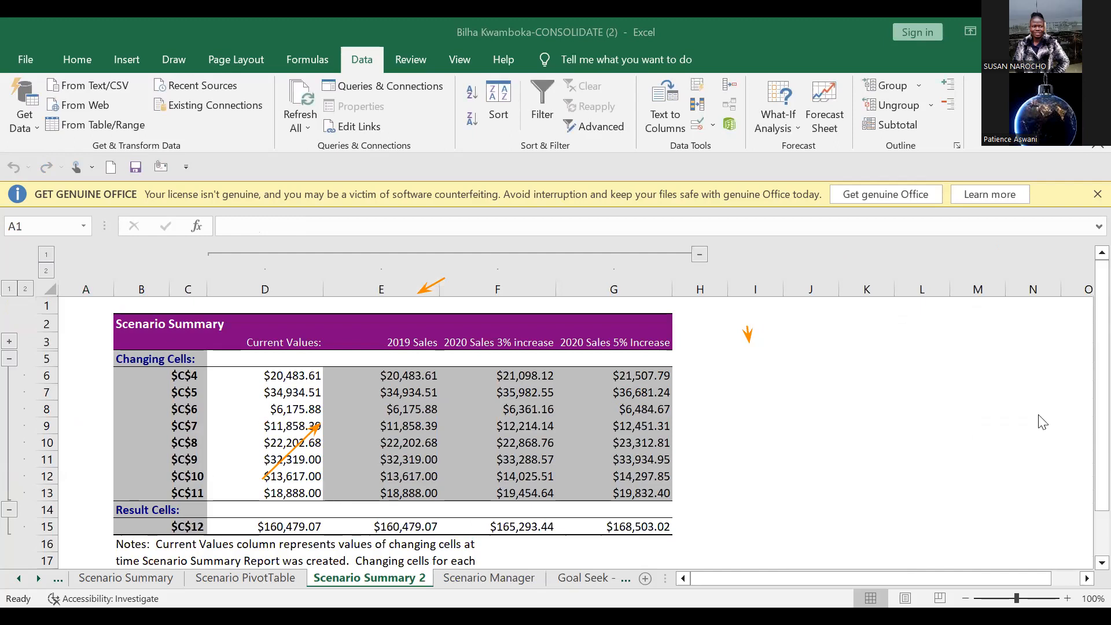
left_click(1096, 453)
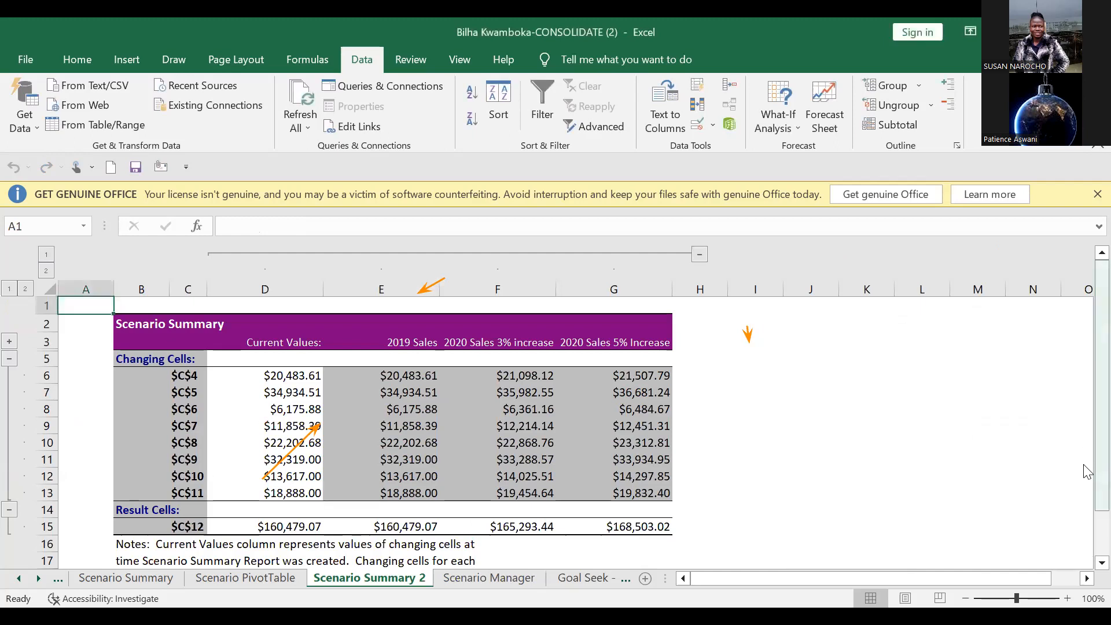
left_click_drag(1087, 443, 1087, 453)
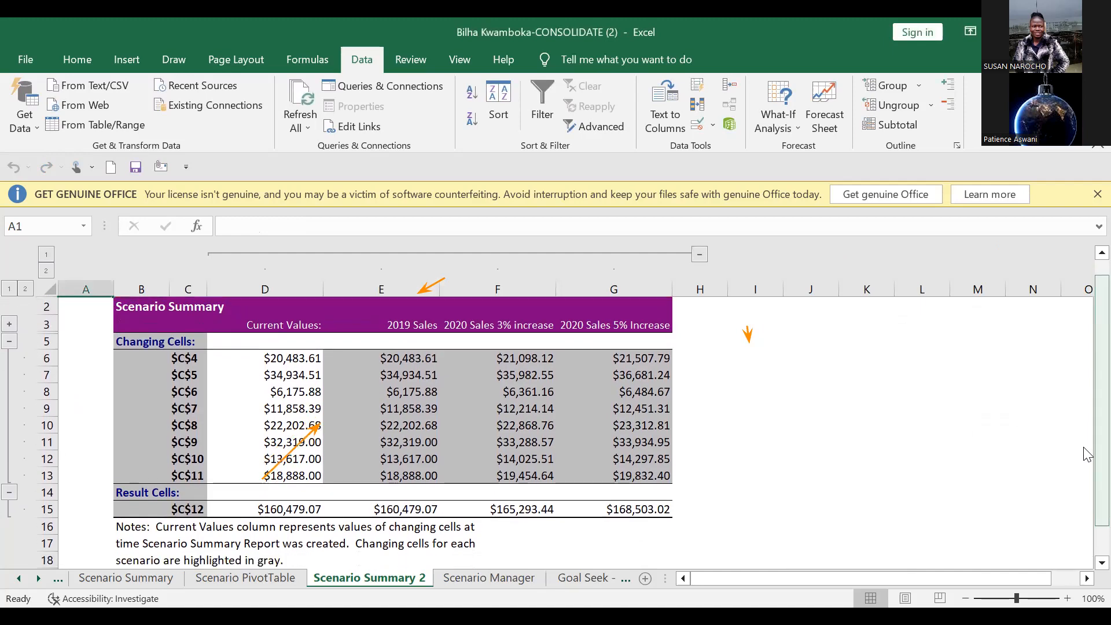